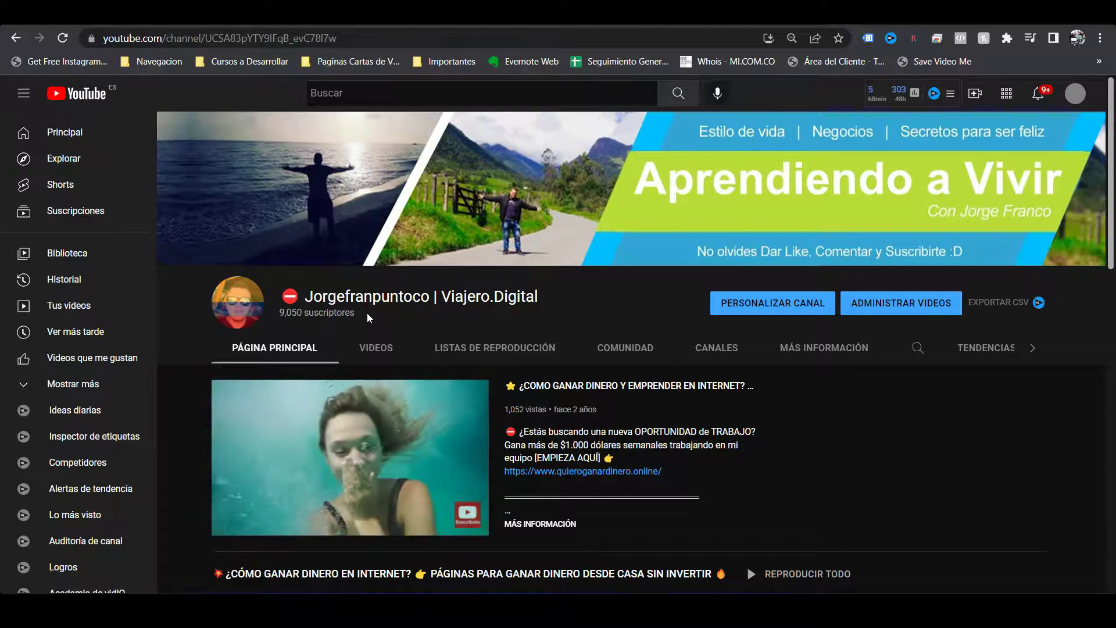
Look over the viajero.digital landing page, including its web address, promotional video and WhatsApp community invitation
click(808, 310)
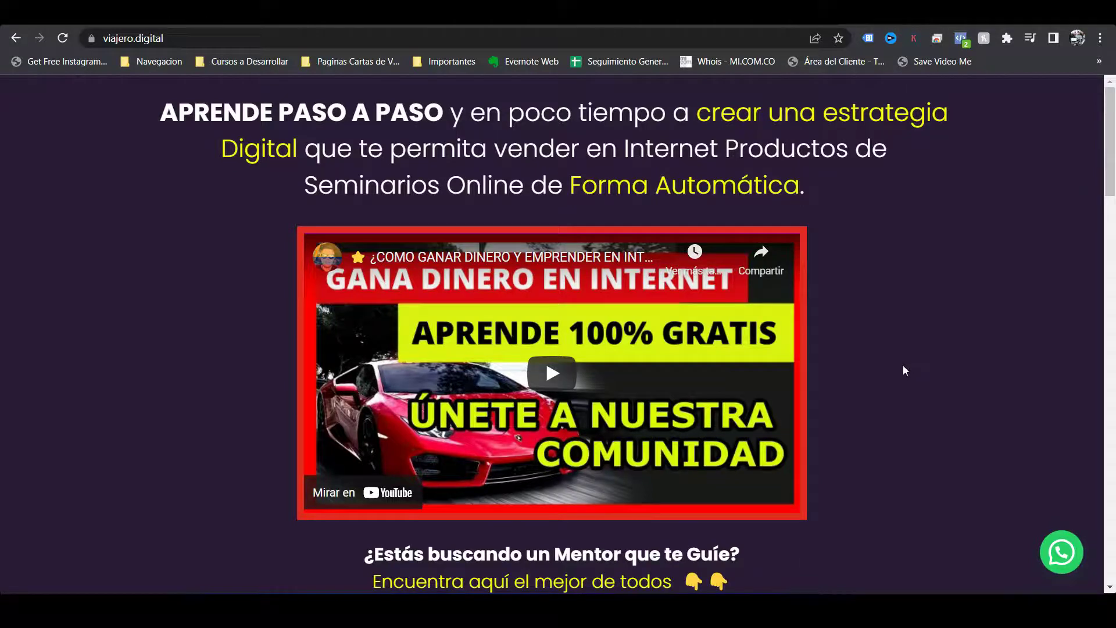
scroll(907, 314, down, 8)
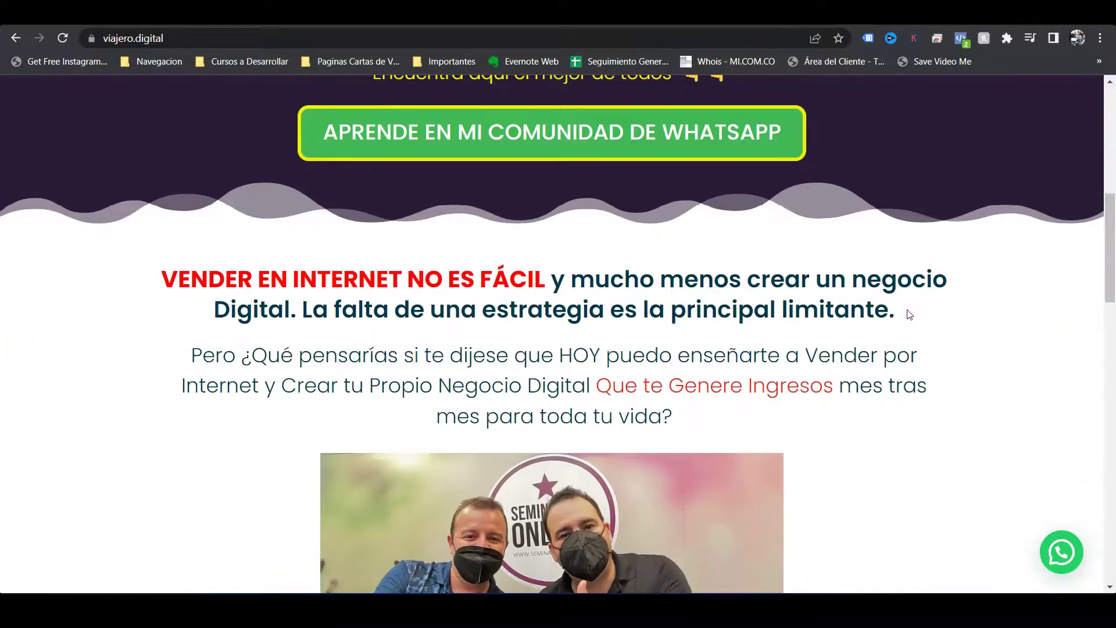
scroll(908, 314, down, 4)
scroll(903, 360, up, 7)
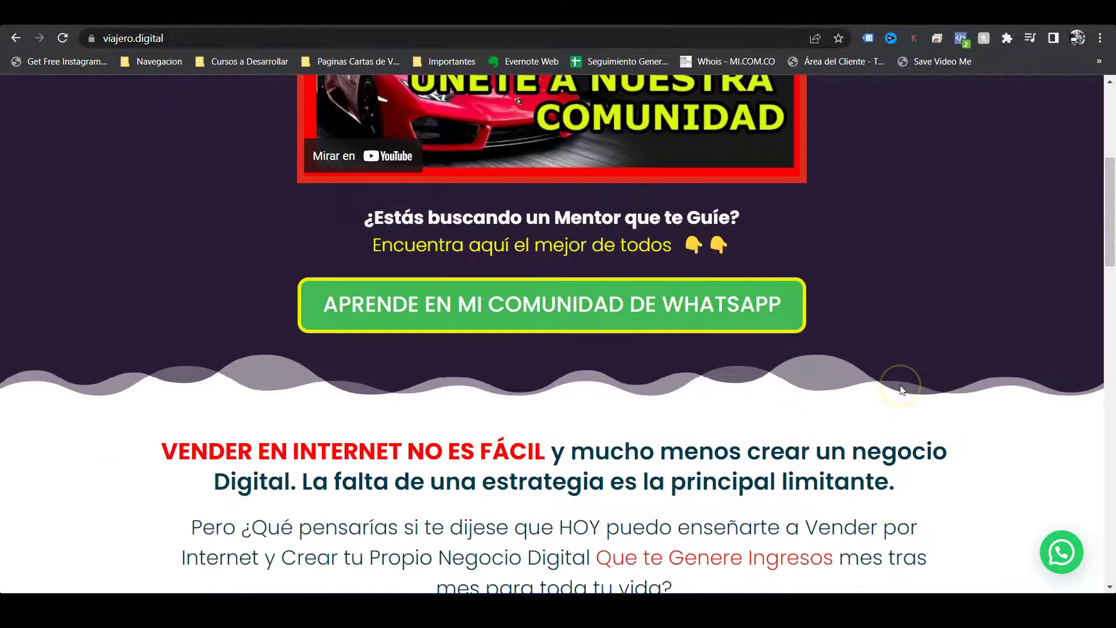
scroll(901, 389, up, 5)
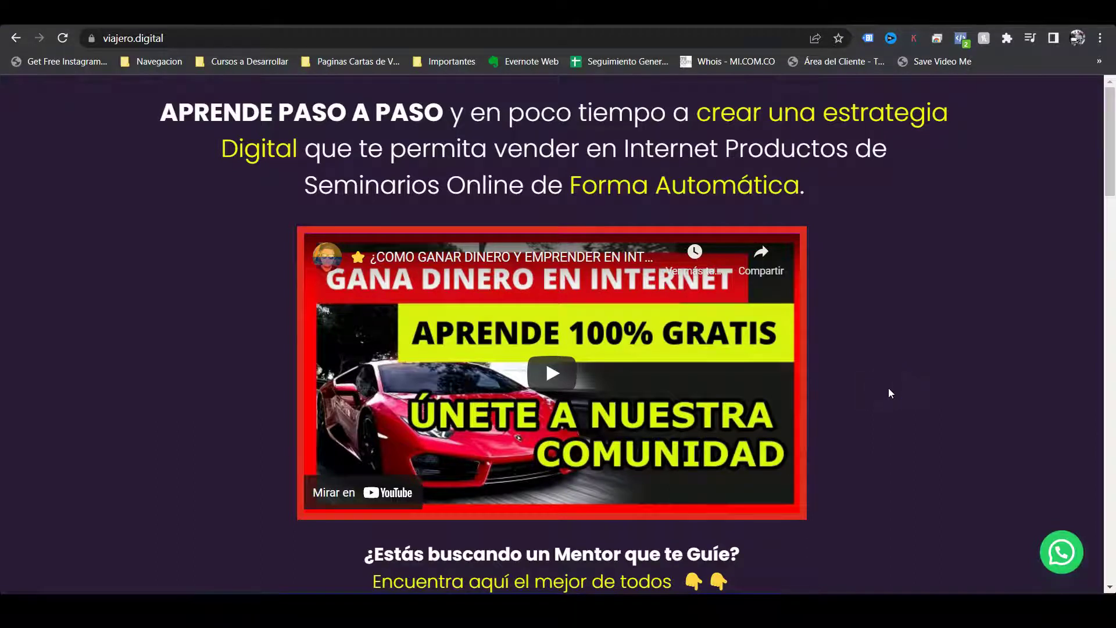
click(128, 38)
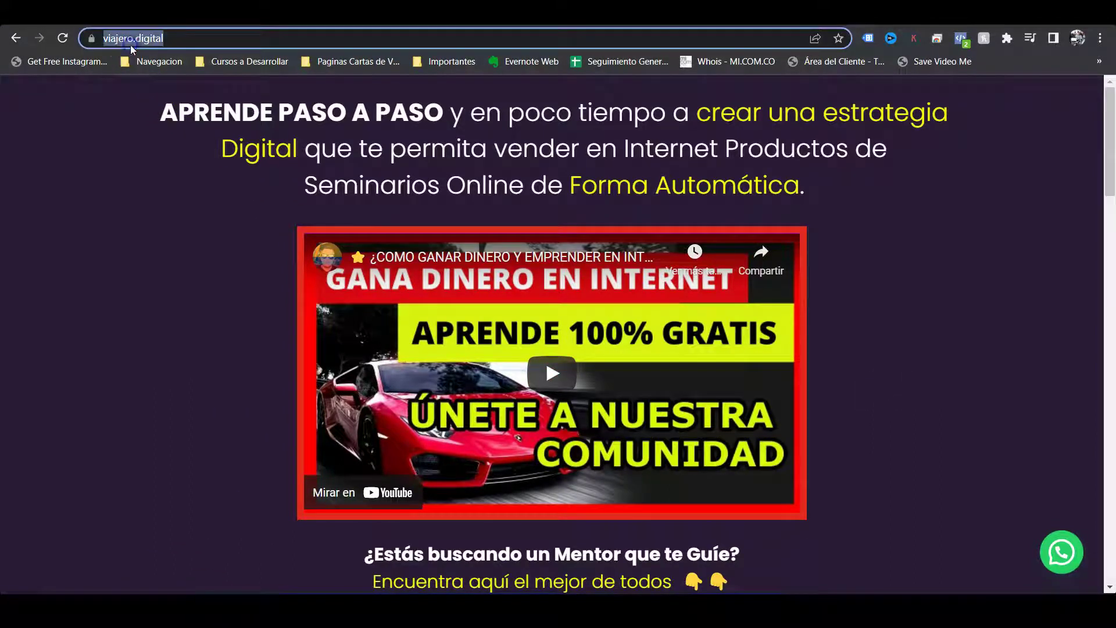
drag(115, 38, 218, 30)
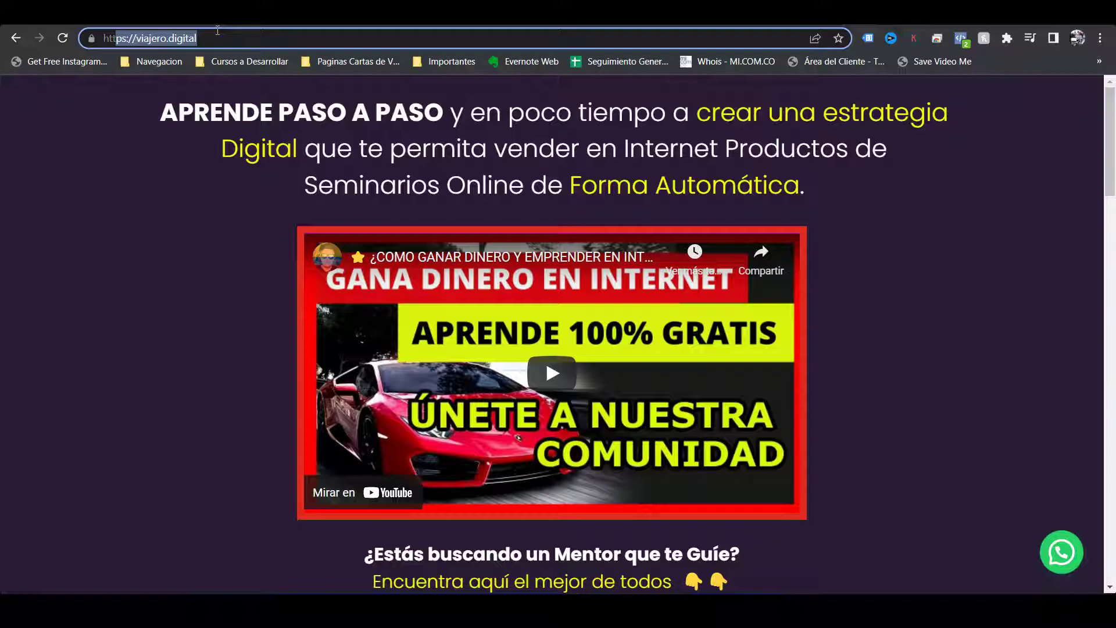
scroll(294, 278, down, 6)
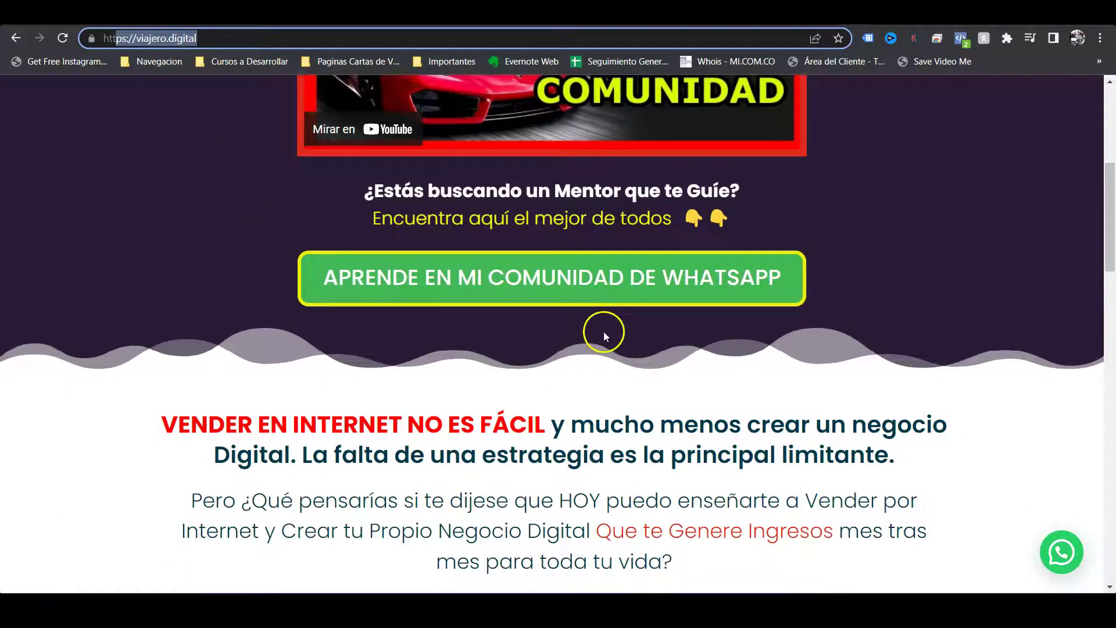
scroll(604, 314, up, 4)
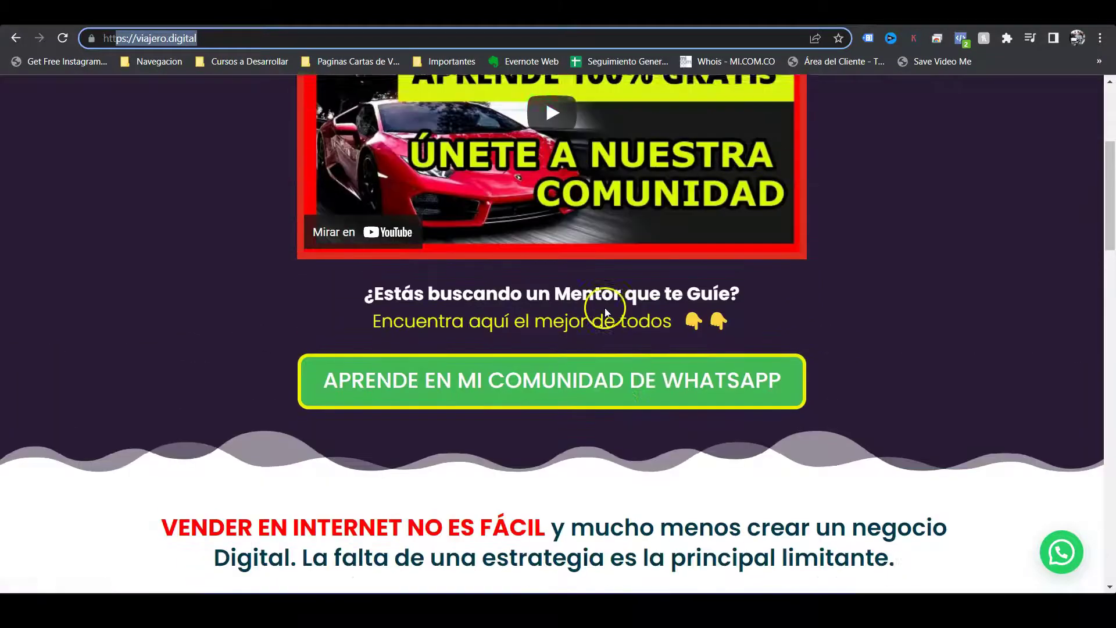
scroll(606, 314, up, 3)
Switch to the pixel data sources in Meta Events Manager and on to the Hotmart page for Mándalas para Niños
drag(136, 38, 862, 38)
click(942, 12)
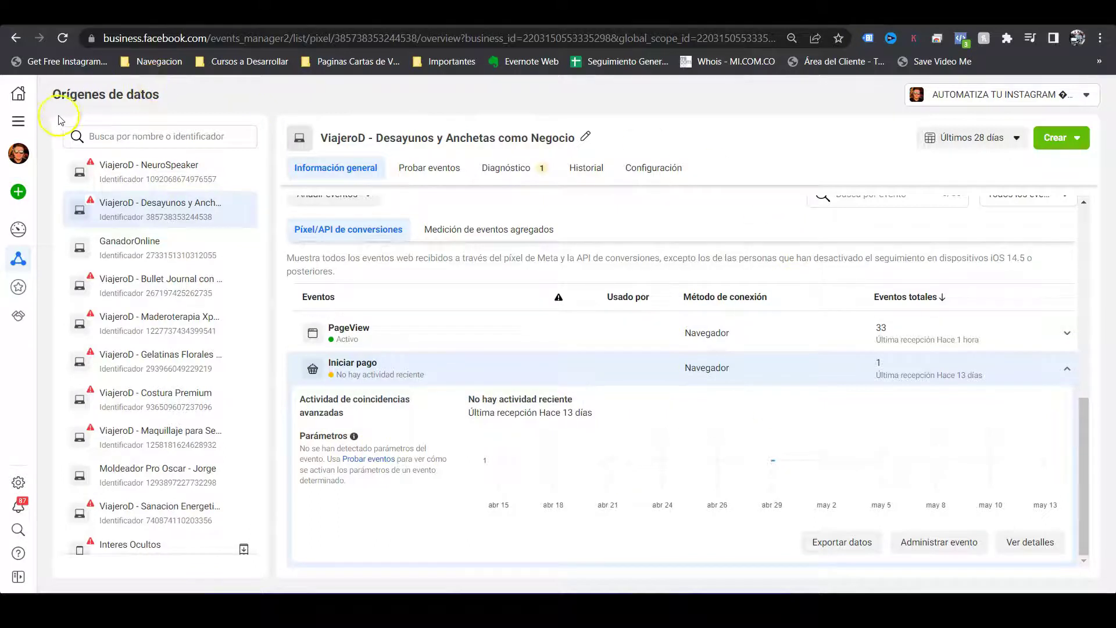
click(19, 121)
key(ctrl+Tab)
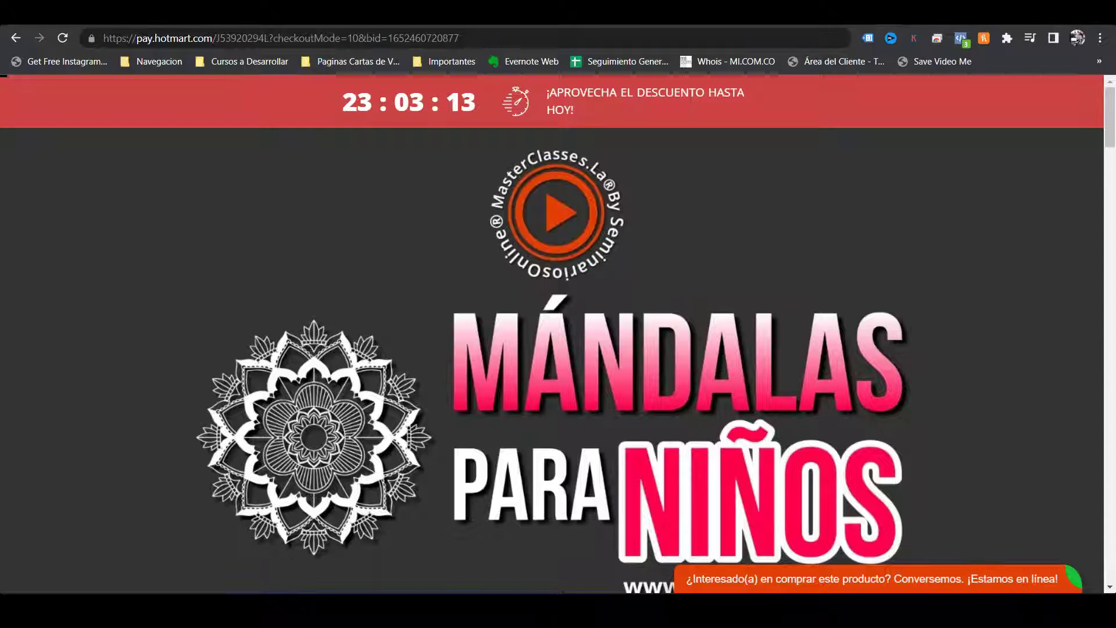
Examine the Mándalas para Niños sales page, from the header and video through the learning goals and lesson list
scroll(779, 179, down, 3)
scroll(783, 180, down, 12)
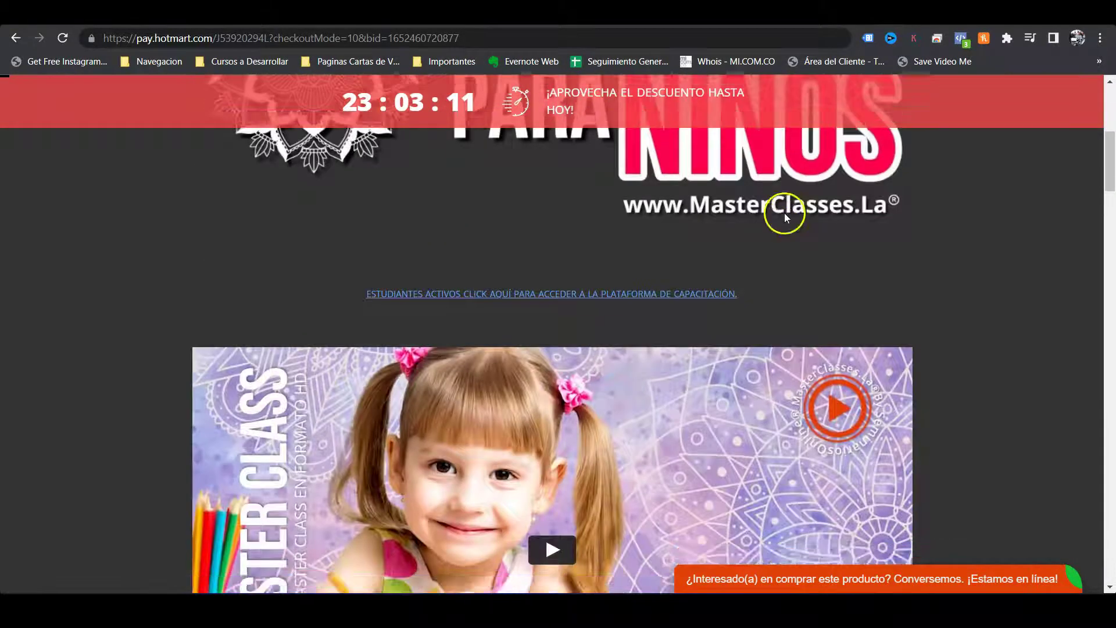
scroll(801, 248, up, 5)
scroll(988, 265, down, 1)
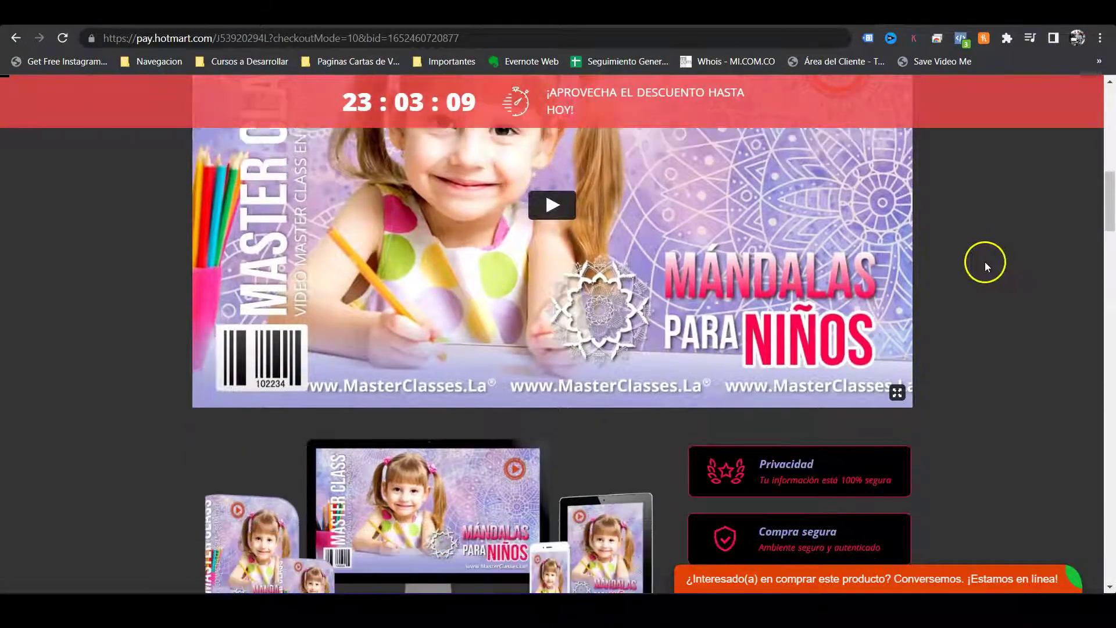
scroll(982, 265, up, 10)
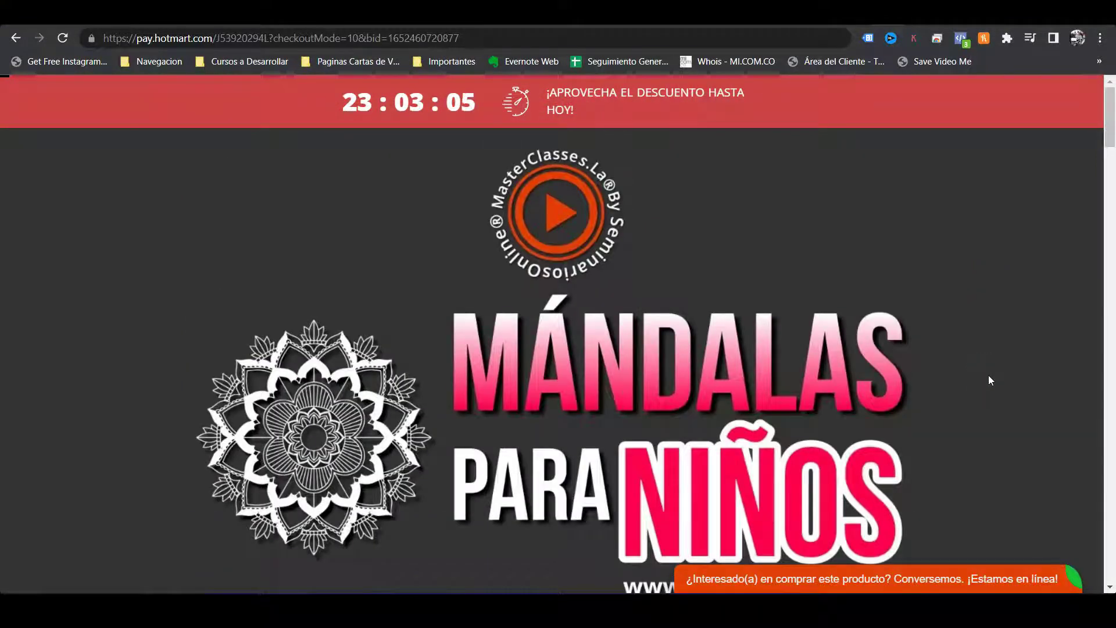
scroll(988, 375, down, 6)
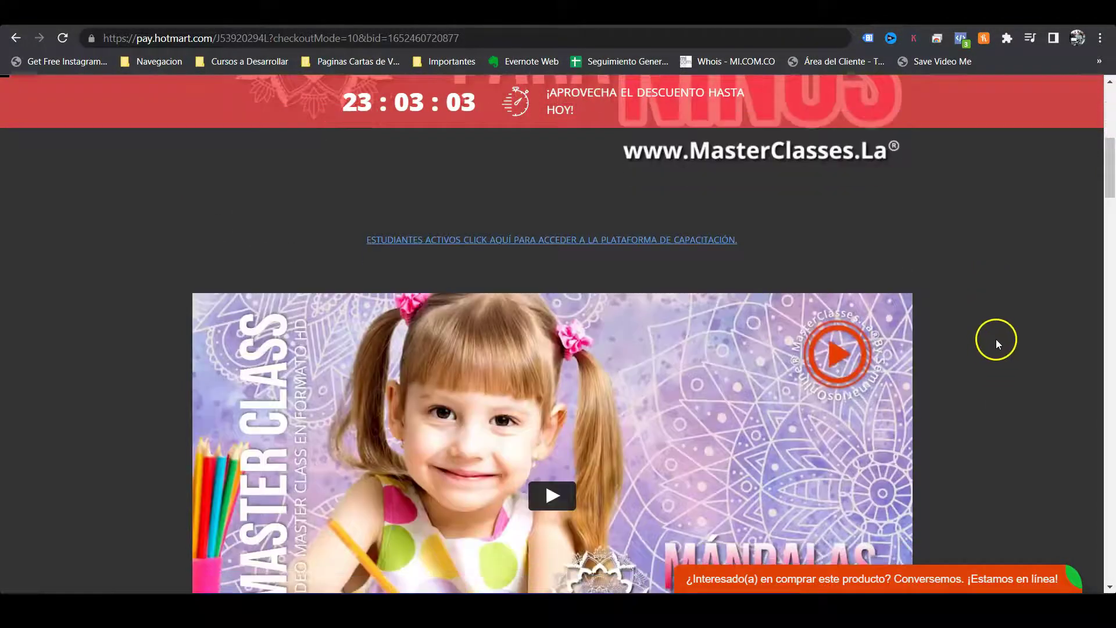
scroll(995, 339, down, 8)
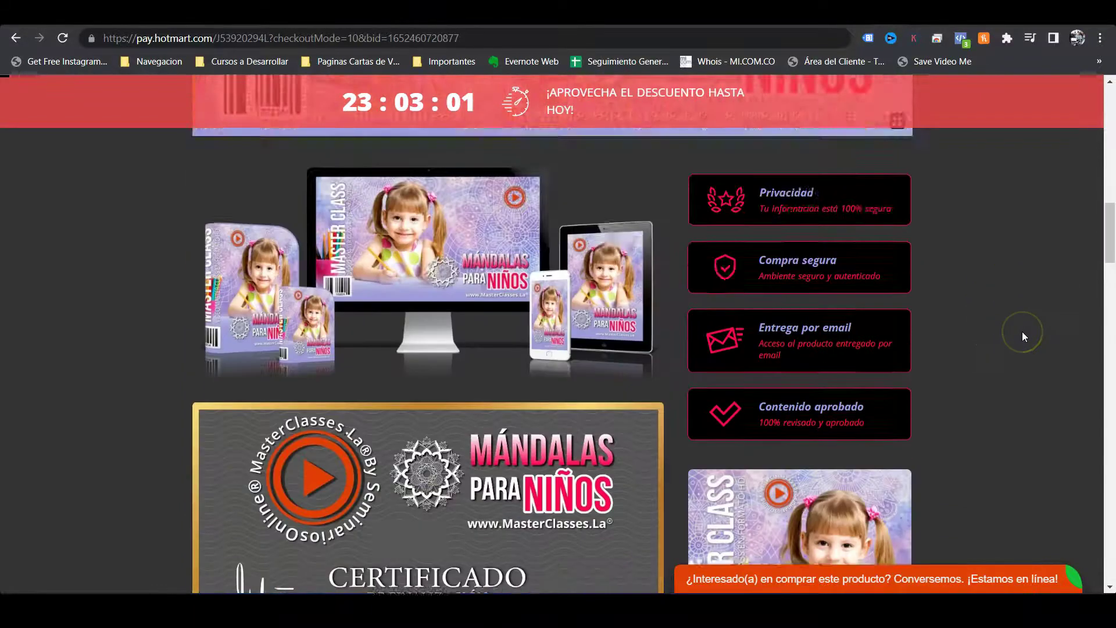
scroll(1023, 336, down, 14)
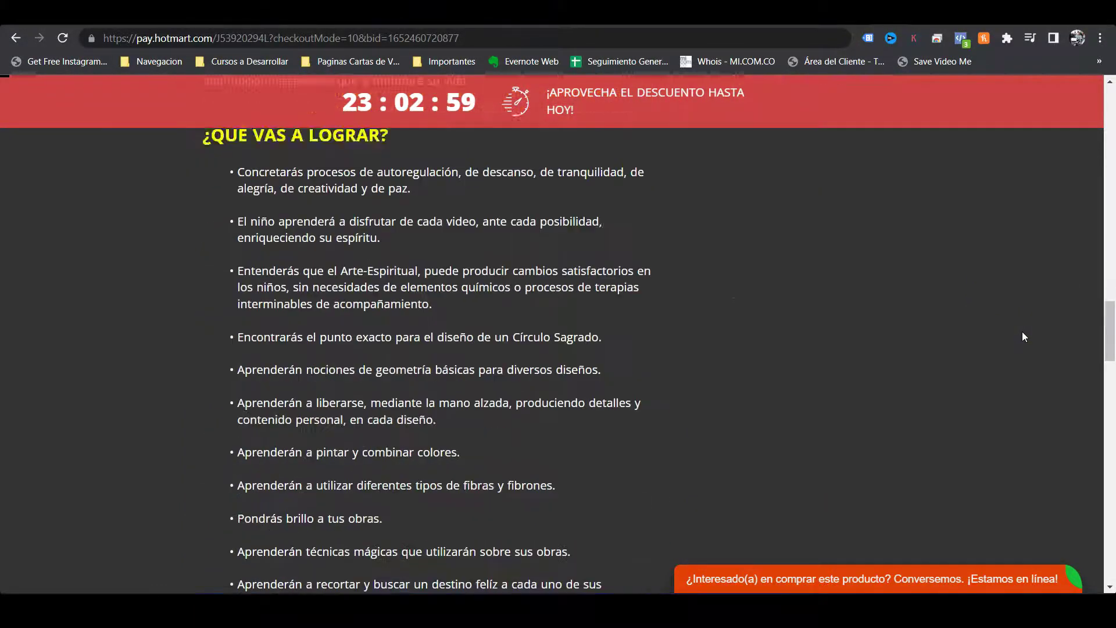
scroll(1022, 336, down, 5)
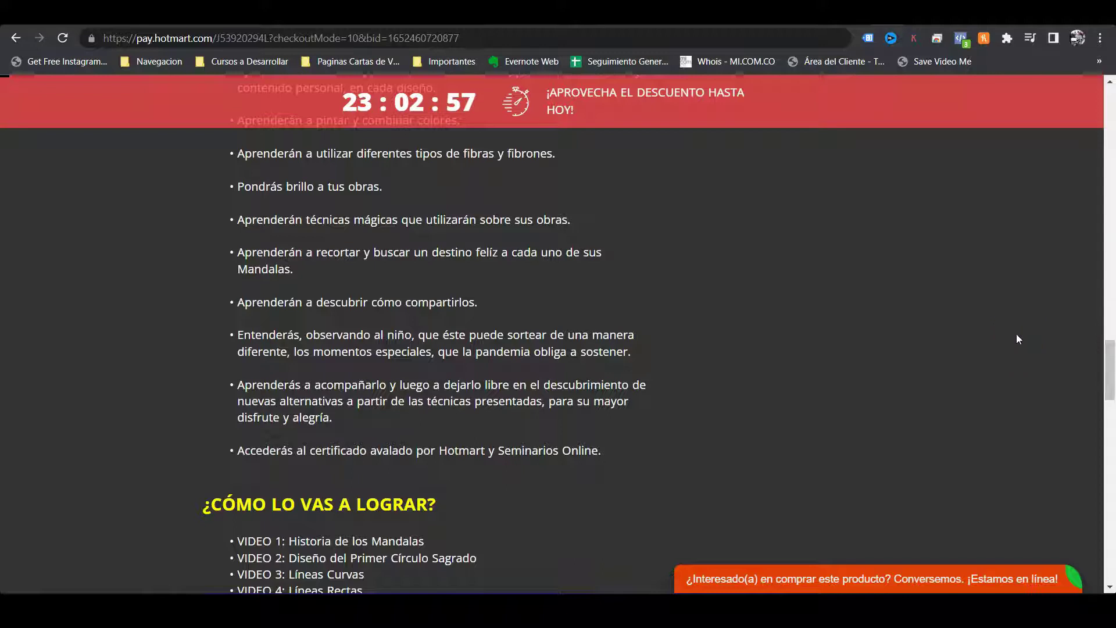
scroll(1016, 337, down, 2)
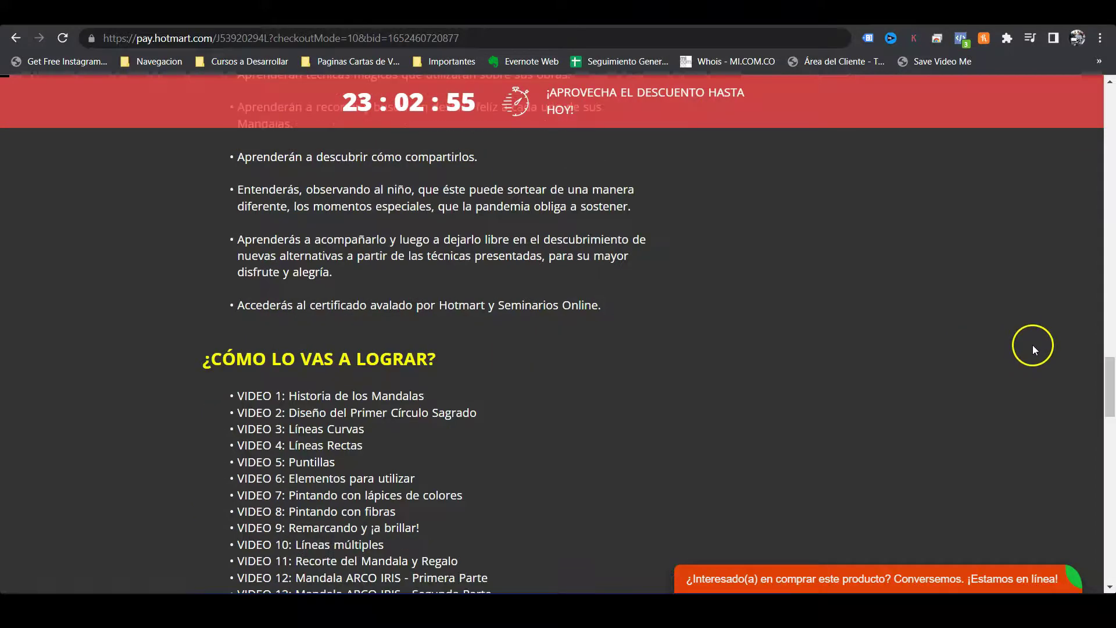
drag(1110, 388, 1110, 121)
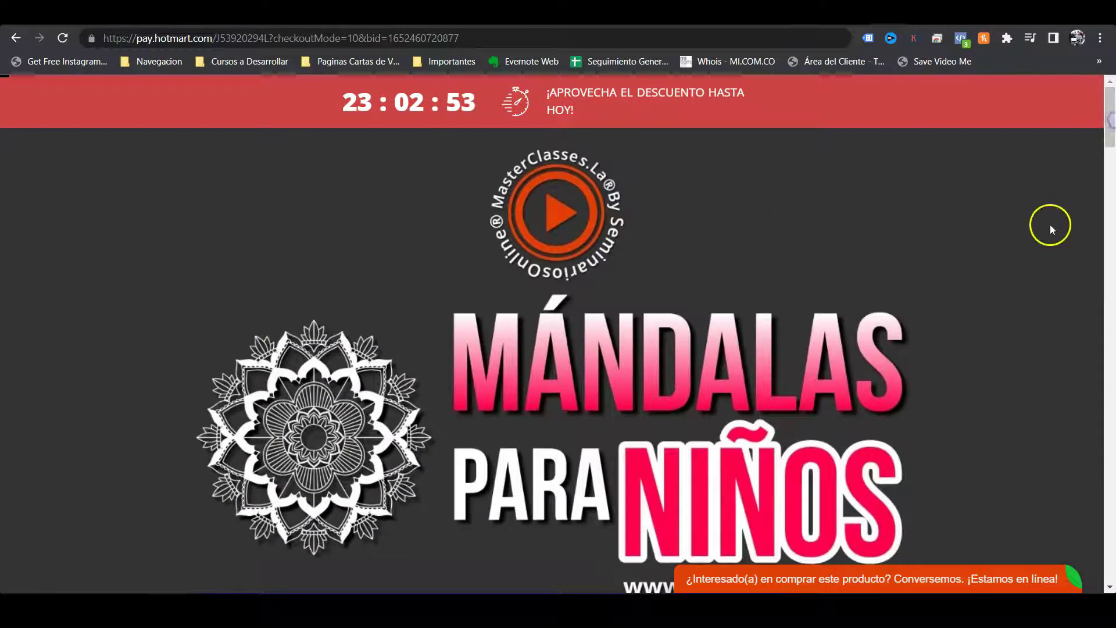
Inspect the pixel and events detected on the Hotmart page with Facebook Pixel Helper, highlighting the Facebook Pixel entry
click(963, 39)
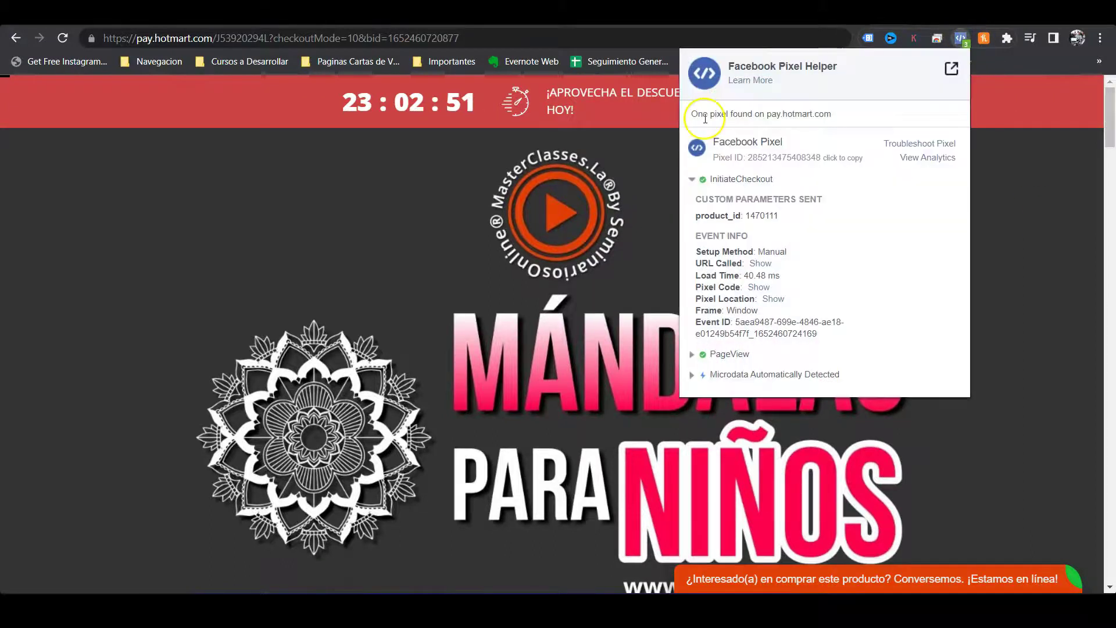
drag(713, 141, 799, 147)
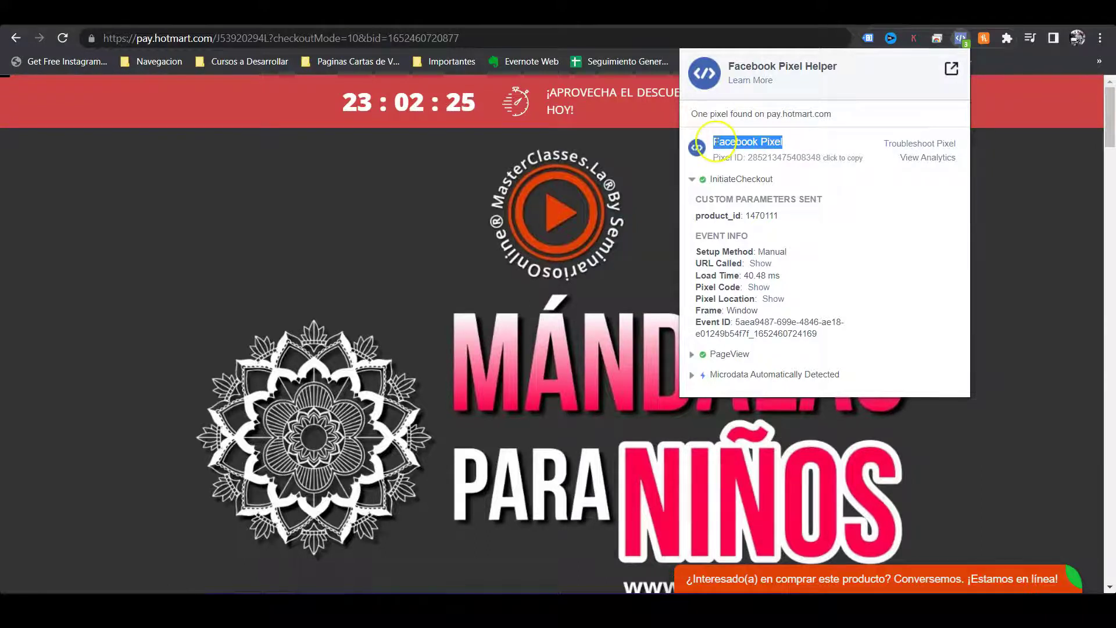
click(75, 255)
scroll(94, 229, down, 10)
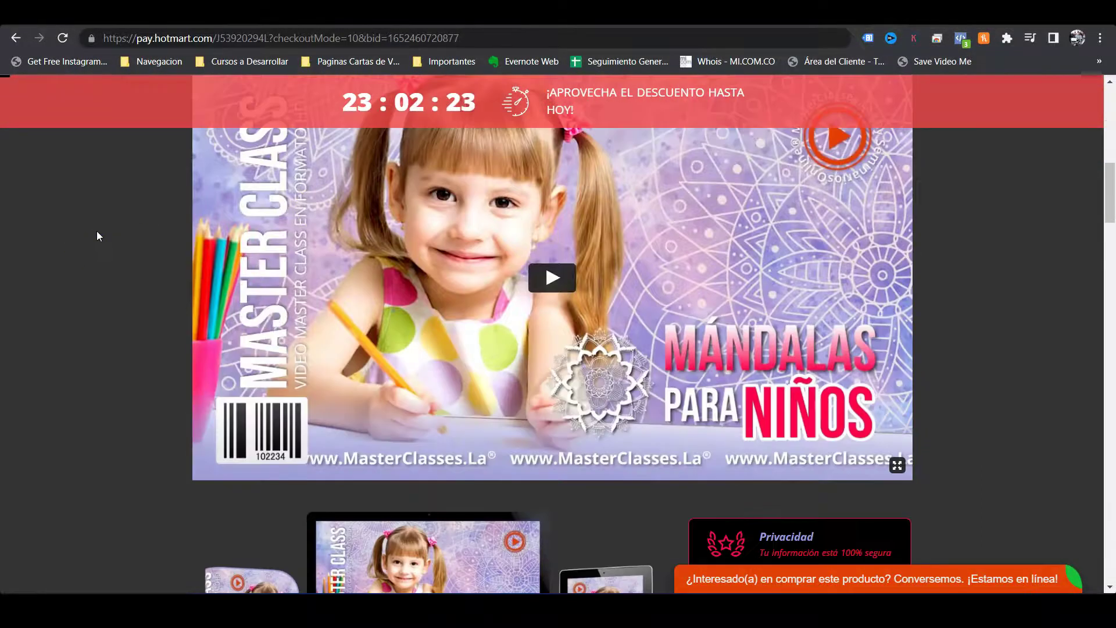
scroll(1029, 228, up, 7)
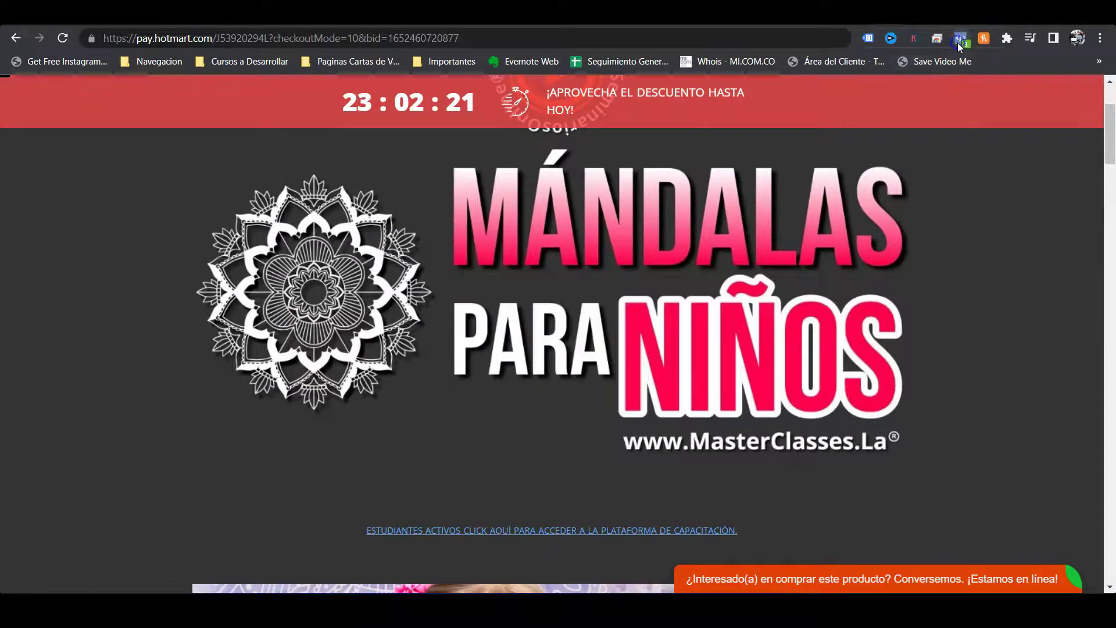
click(960, 39)
scroll(605, 312, down, 3)
click(100, 399)
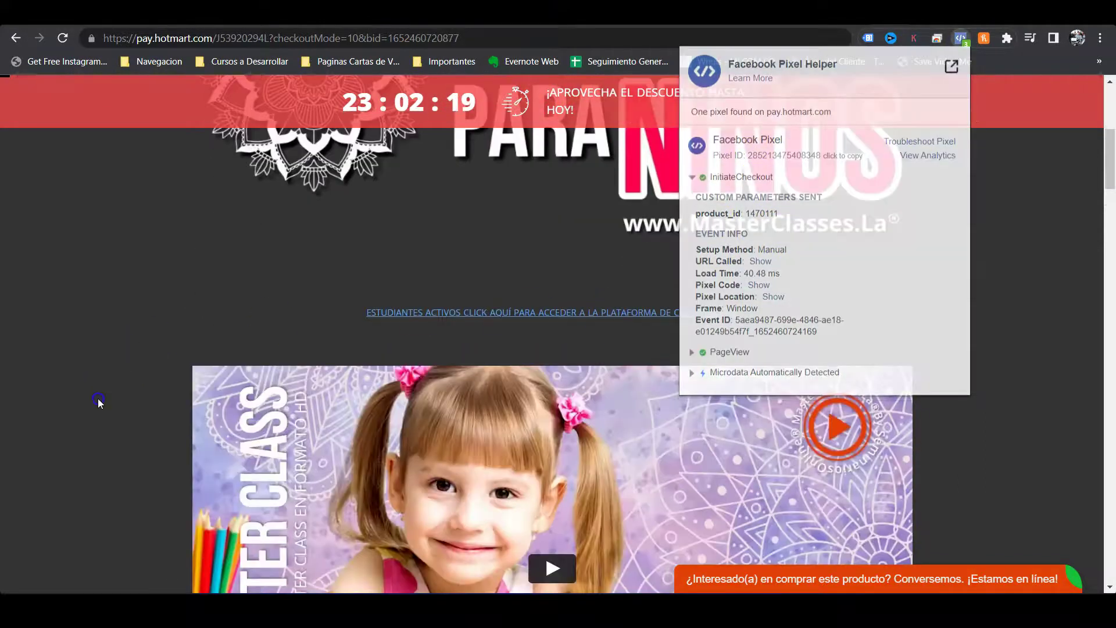
Examine the sales page's product video, device mockups, completion certificate and price section
scroll(155, 362, down, 5)
scroll(776, 379, up, 2)
scroll(776, 380, down, 1)
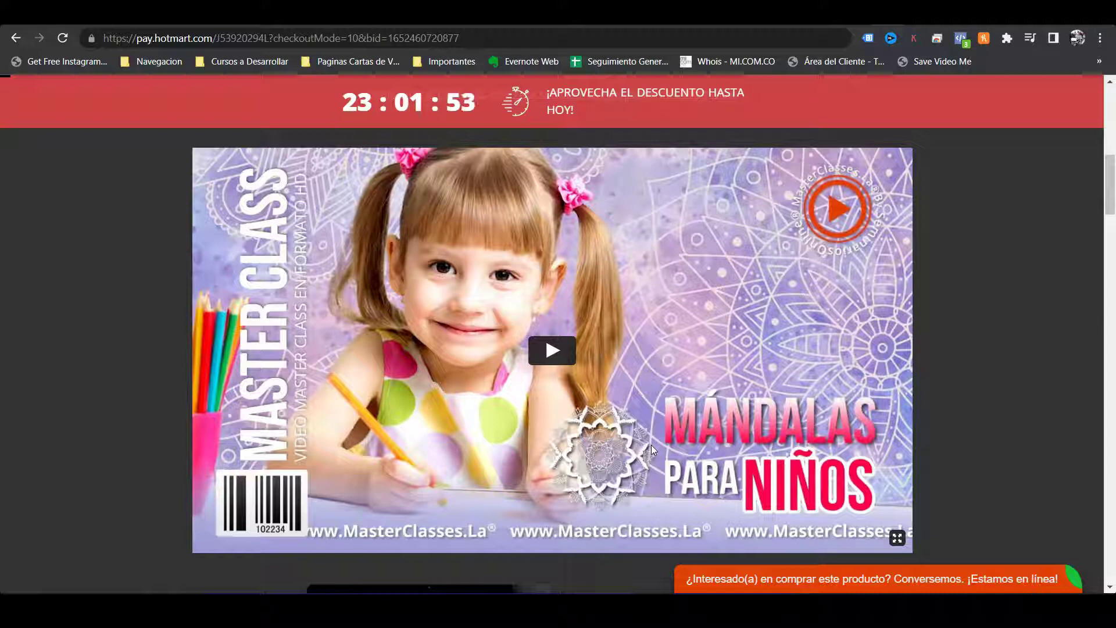
scroll(650, 445, down, 5)
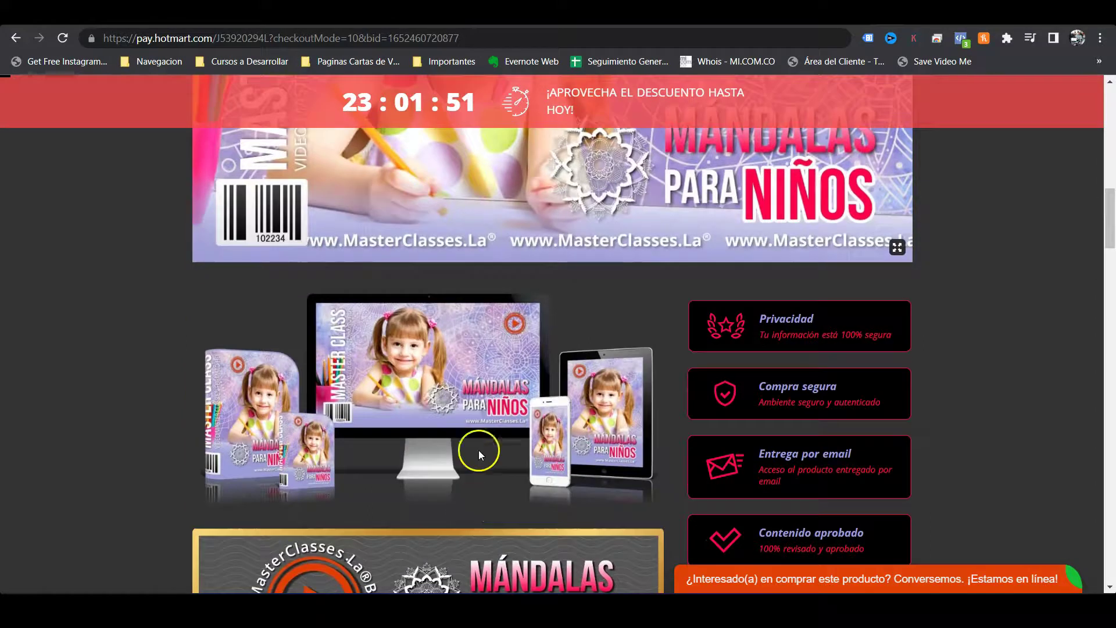
scroll(523, 405, down, 6)
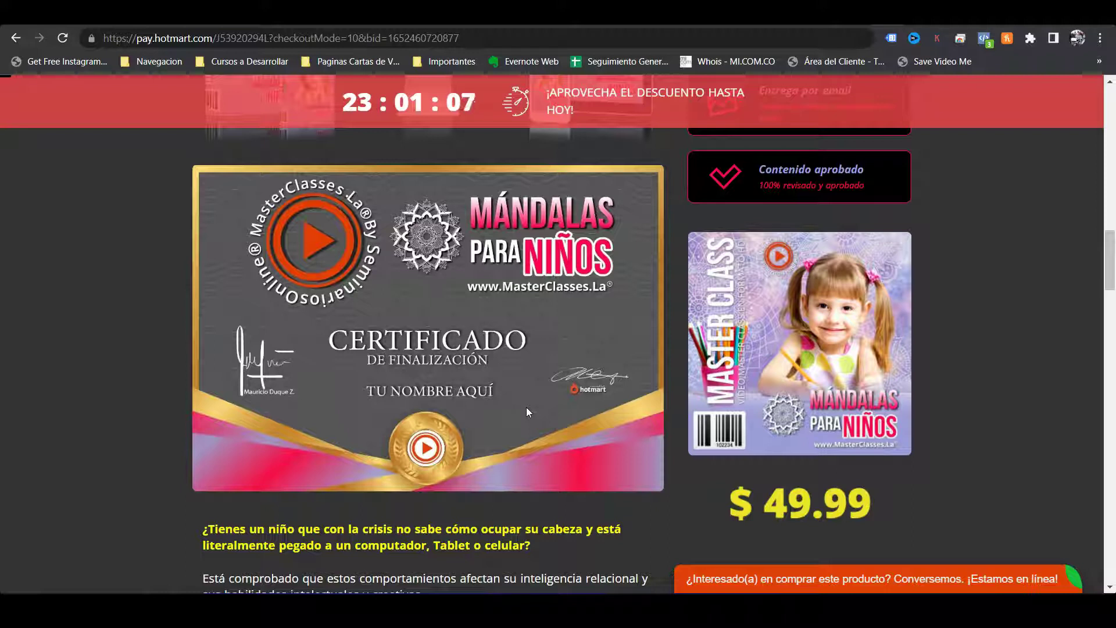
Highlight the pay.hotmart.com domain in the address and examine the purchase form embedded low on the sales page
click(147, 40)
drag(136, 39, 213, 42)
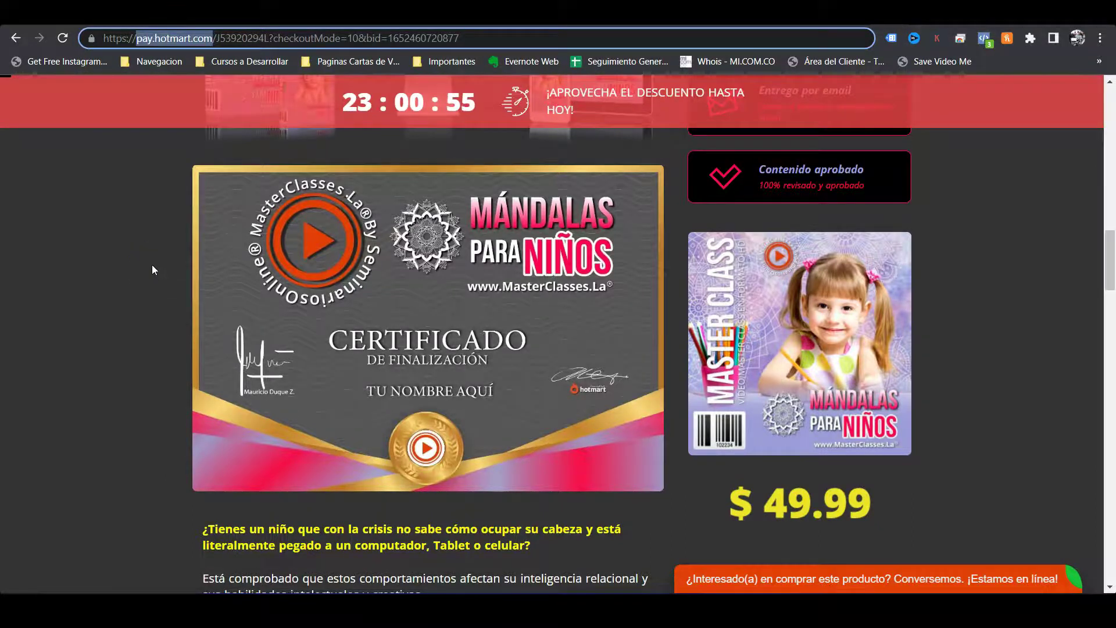
scroll(138, 274, down, 6)
scroll(138, 270, down, 20)
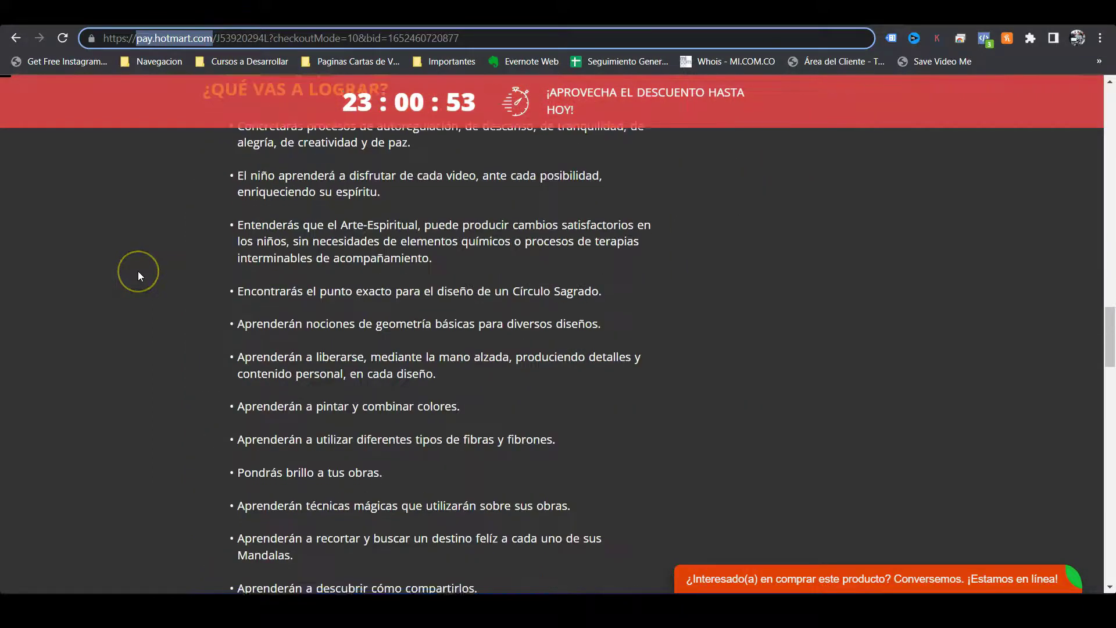
scroll(138, 274, down, 1)
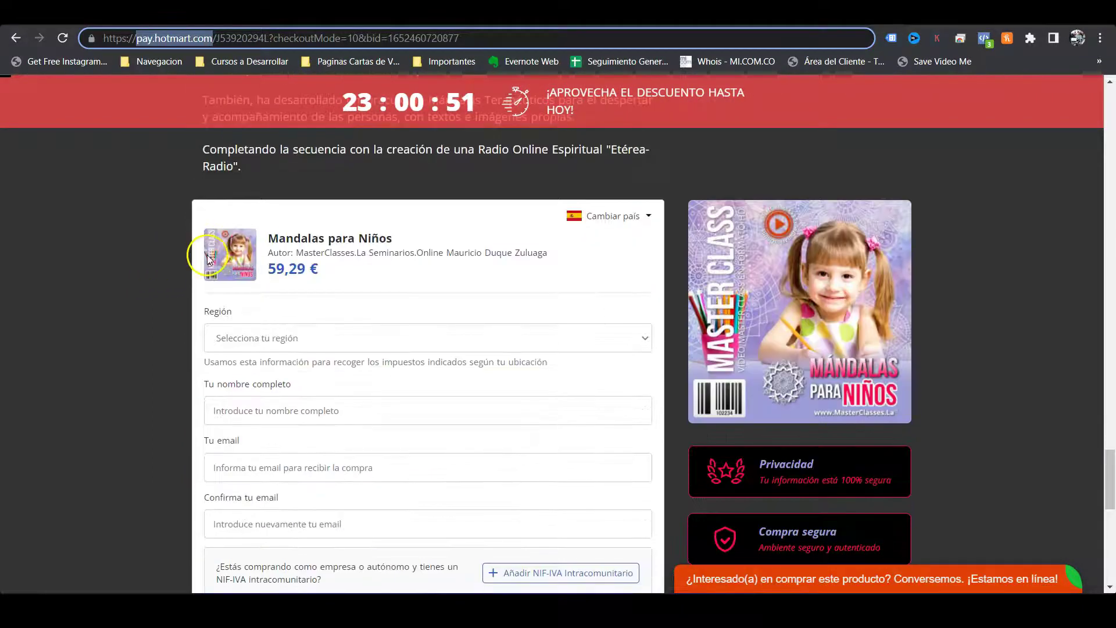
drag(286, 237, 401, 451)
scroll(405, 452, down, 1)
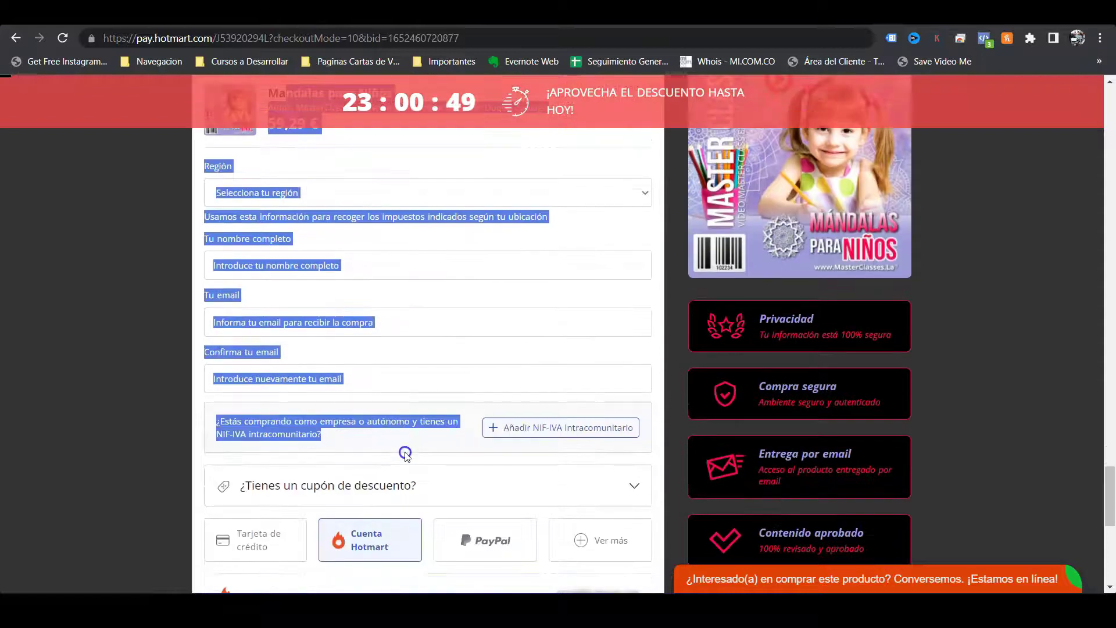
click(27, 263)
scroll(54, 340, up, 3)
scroll(54, 339, down, 2)
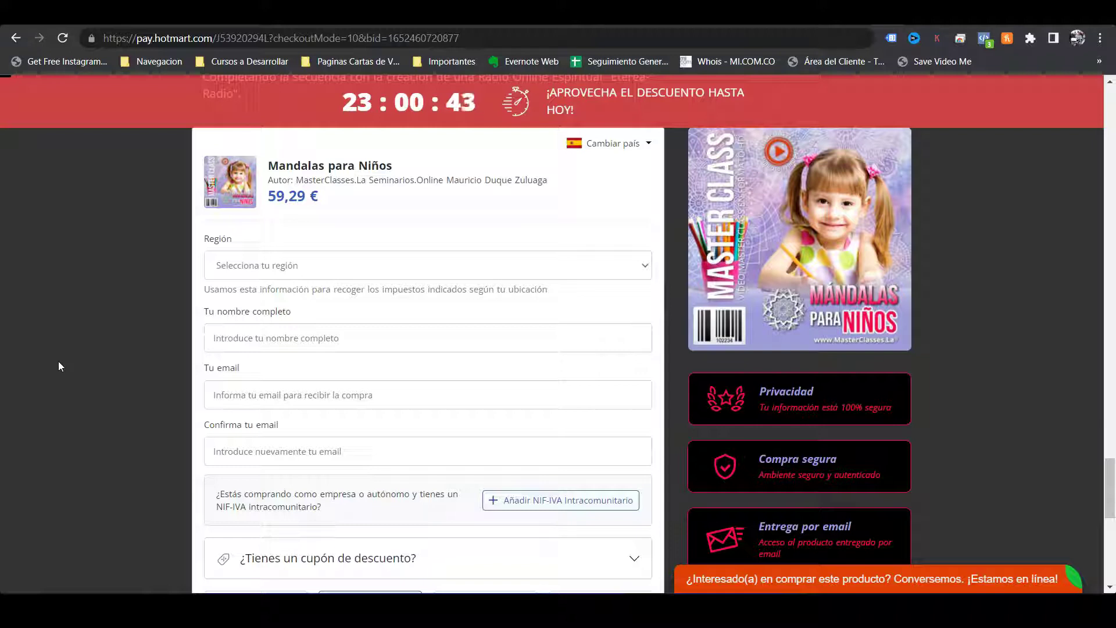
Return to the start of the sales page and highlight the word hotmart in its web address
scroll(59, 361, up, 10)
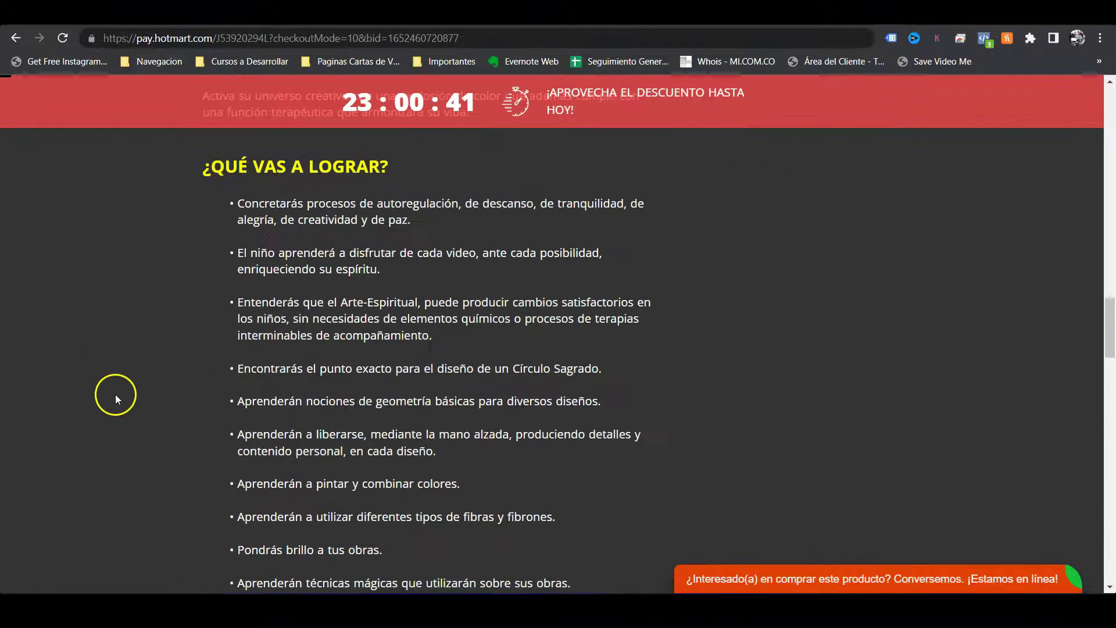
scroll(117, 402, up, 6)
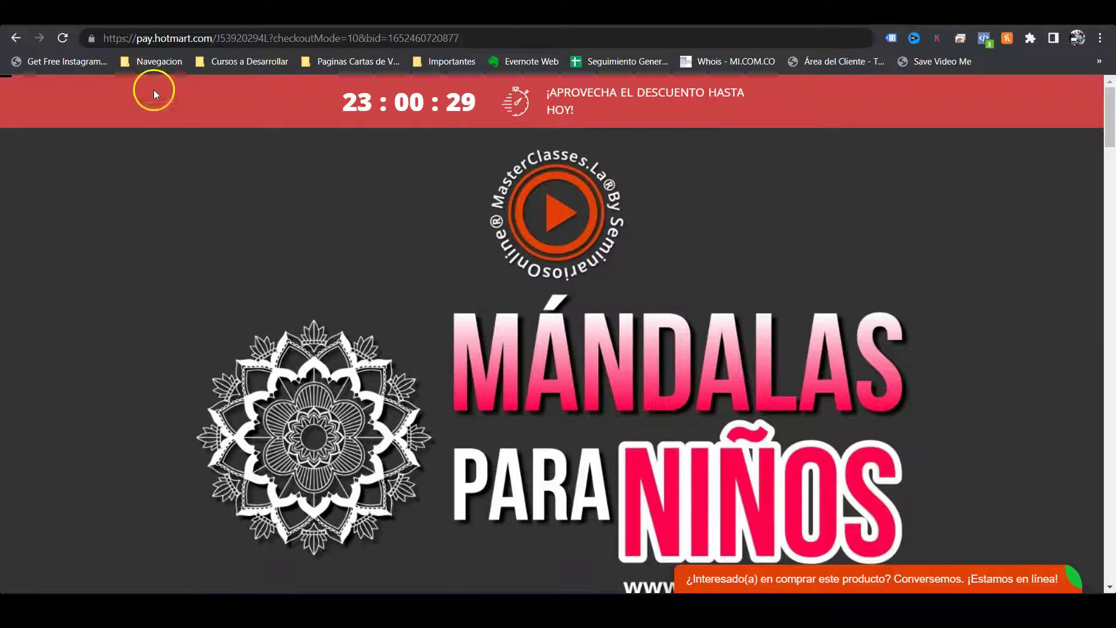
double_click(166, 39)
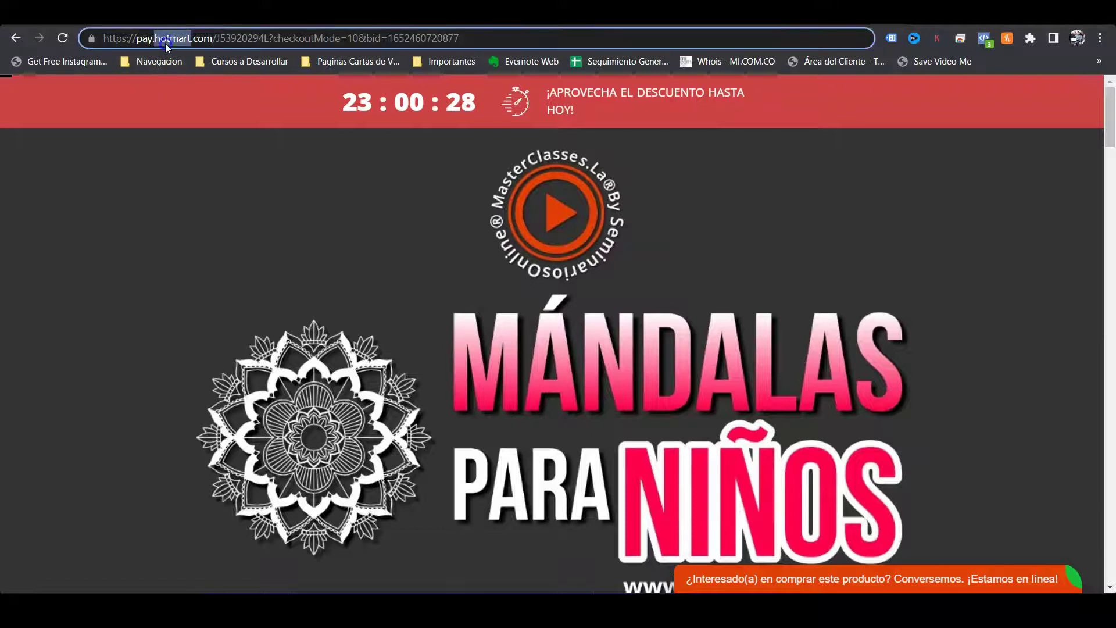
Open Facebook Pixel Helper on the Hotmart sales page and highlight the InitiateCheckout event, closing the helper when finished
click(984, 38)
drag(731, 179, 803, 184)
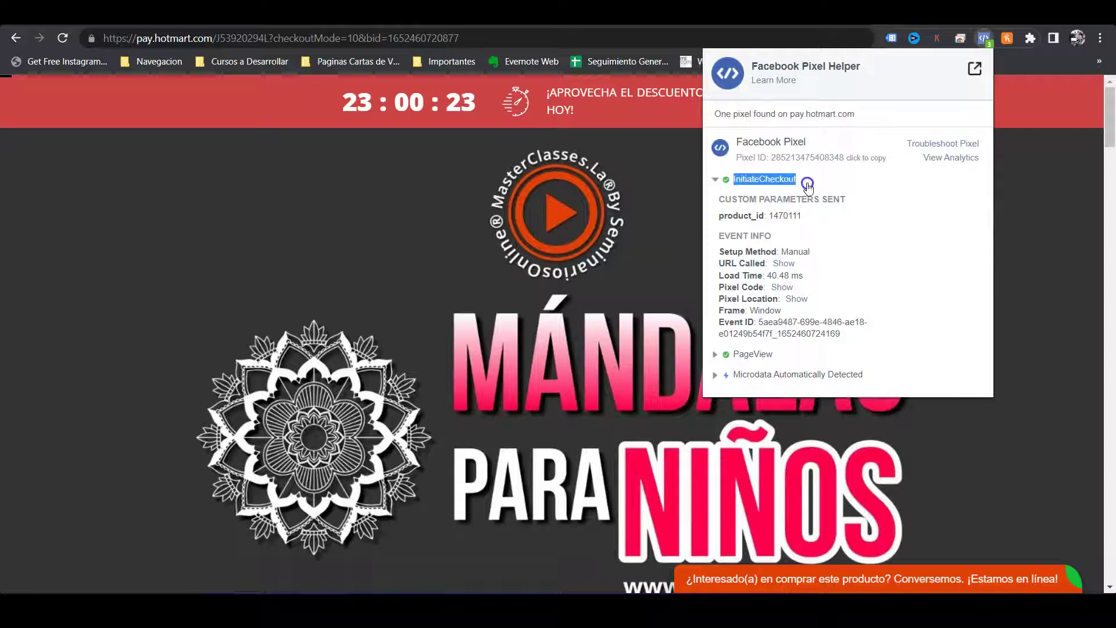
click(805, 183)
click(1048, 206)
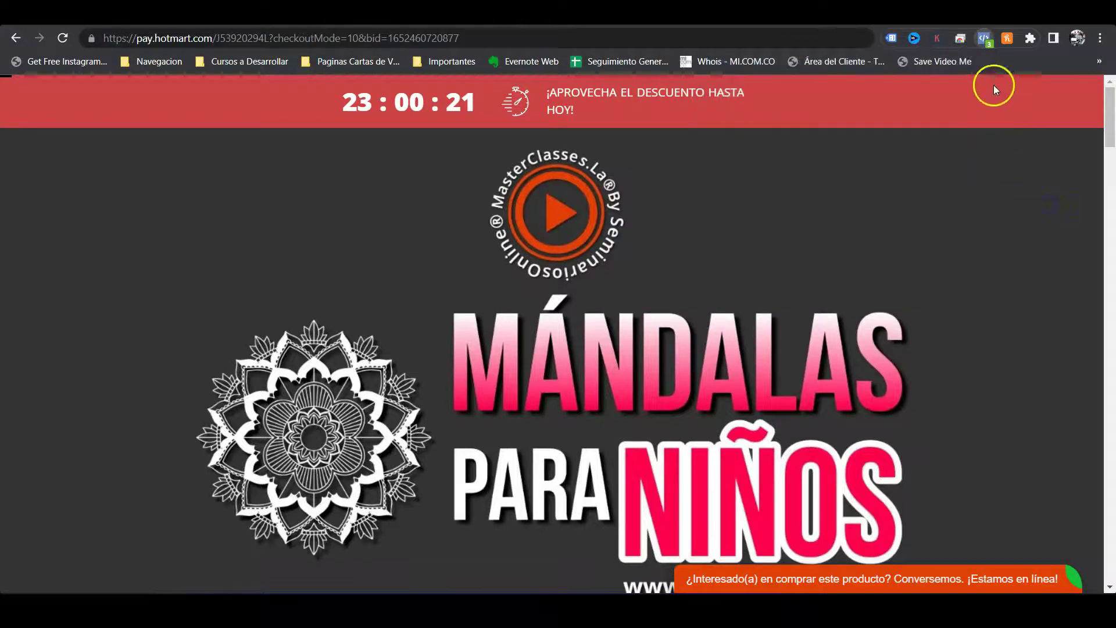
Reopen Facebook Pixel Helper and highlight the Facebook Pixel name and its pixel ID
click(984, 39)
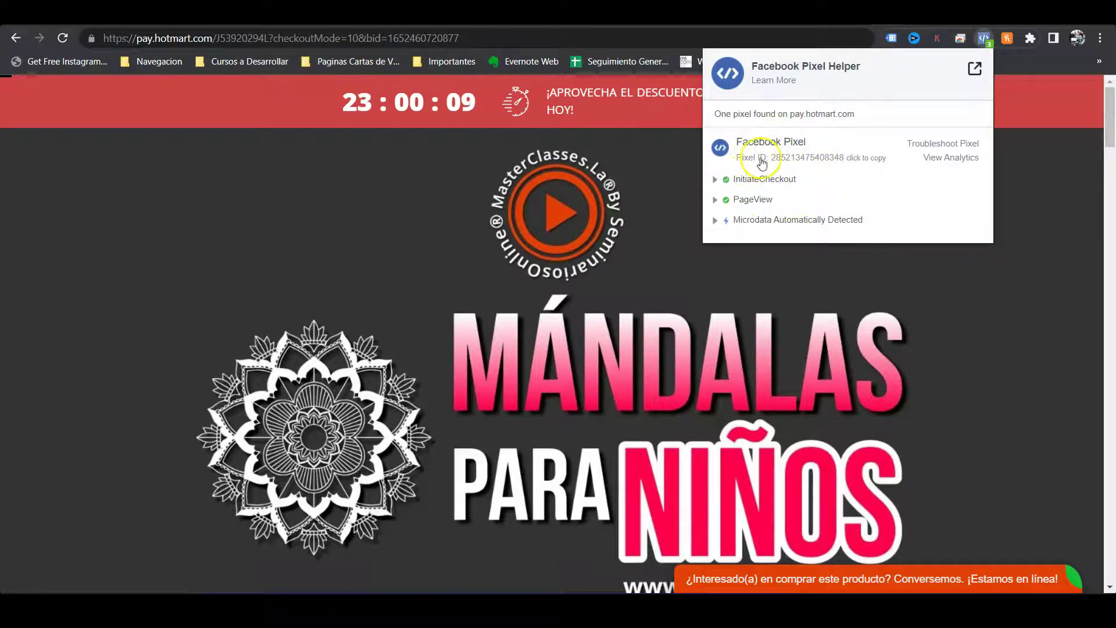
drag(733, 142, 808, 148)
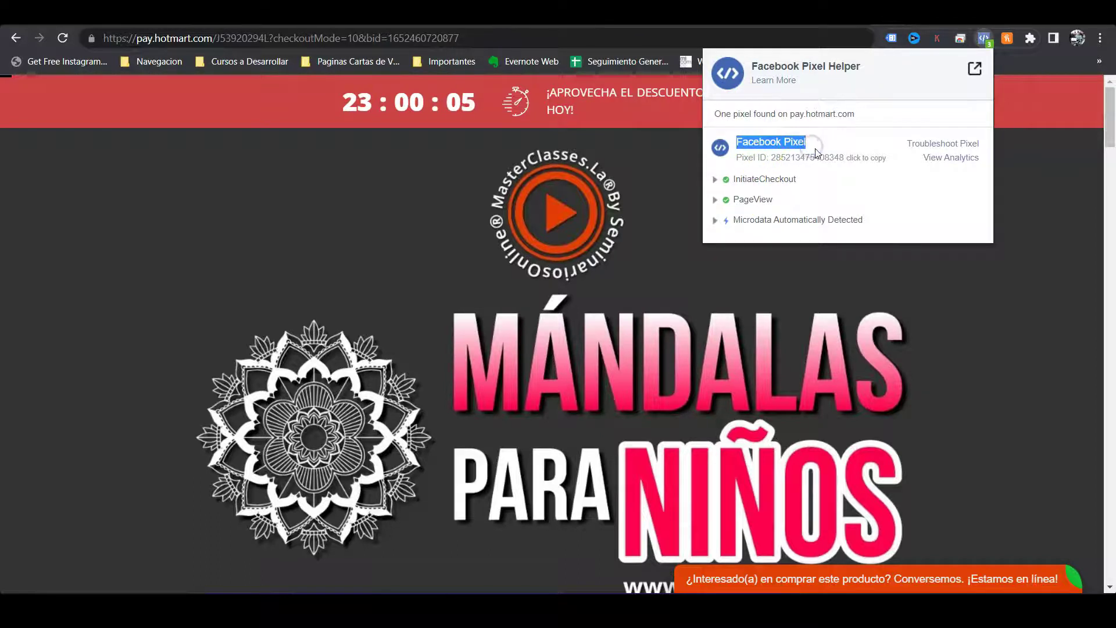
click(774, 158)
drag(774, 158, 842, 166)
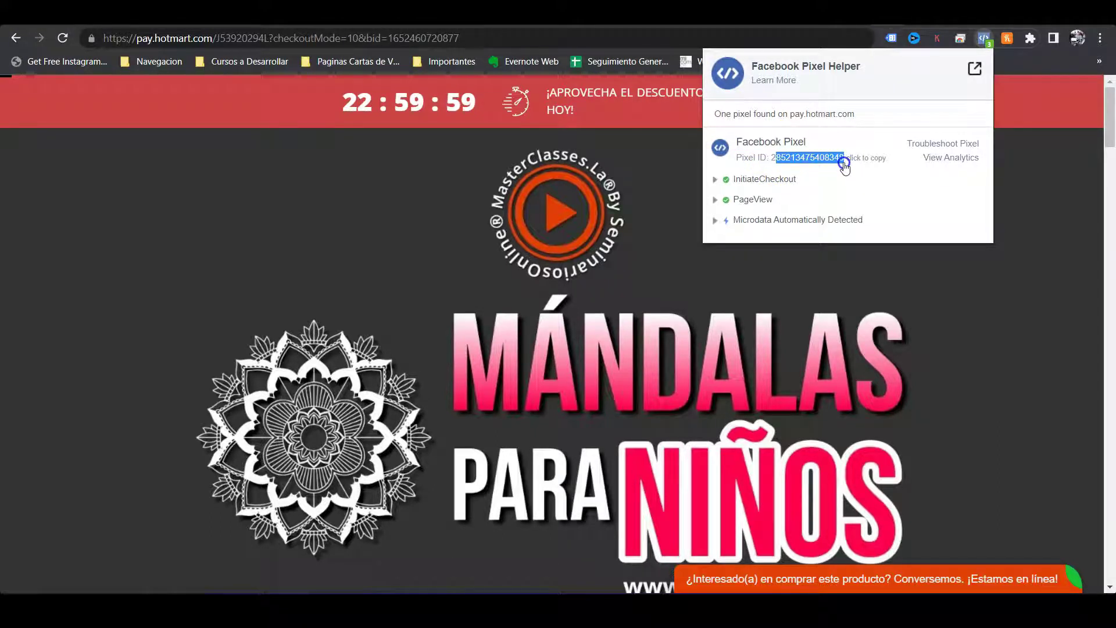
drag(844, 167, 846, 168)
drag(845, 167, 844, 167)
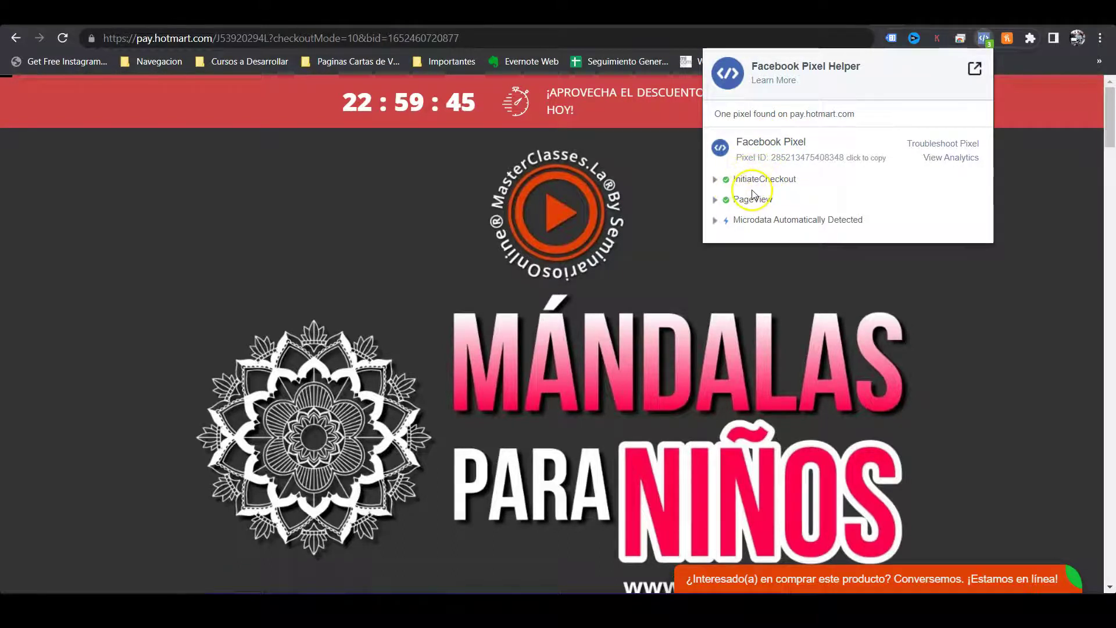
Highlight the InitiateCheckout event and the PageView event in the Facebook Pixel Helper event list
drag(802, 178, 734, 186)
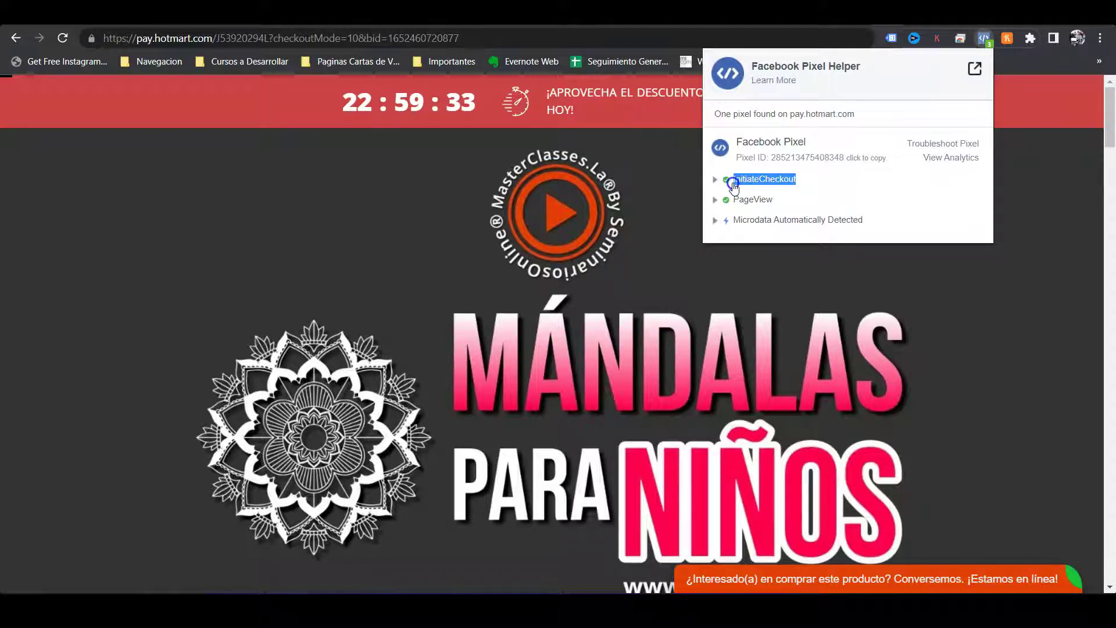
triple_click(755, 200)
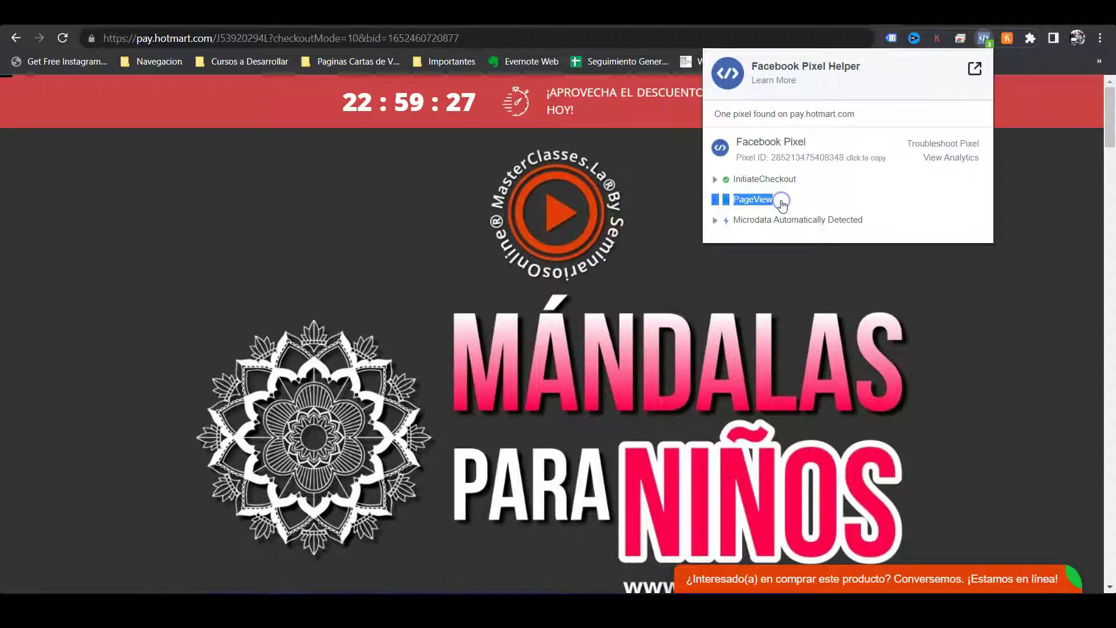
click(829, 200)
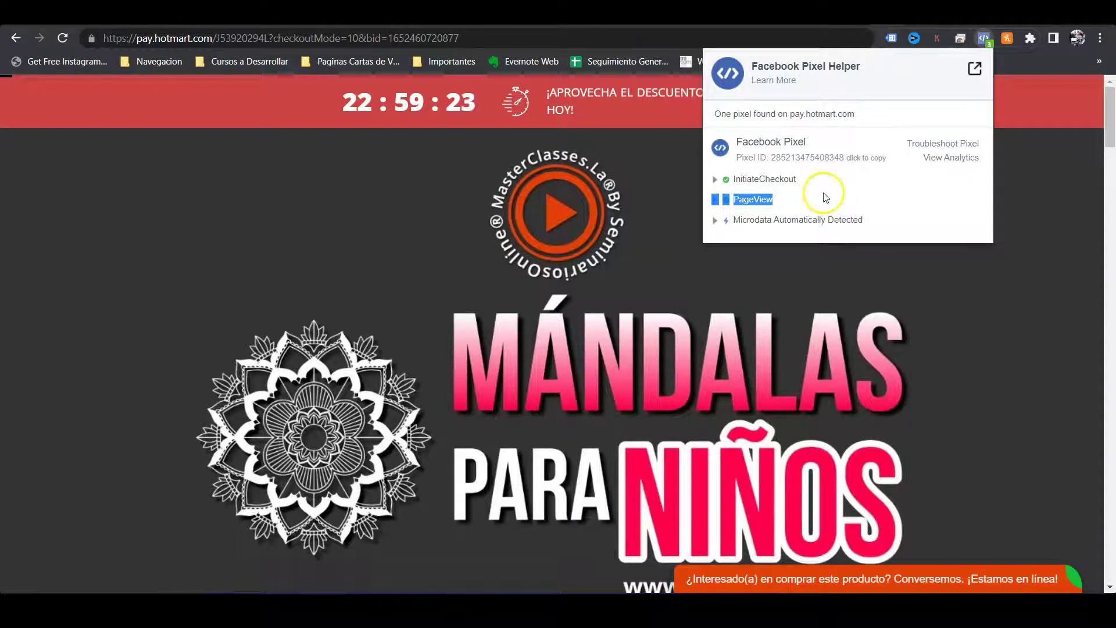
Highlight the pay.hotmart.com domain in the address and expand the PageView and InitiateCheckout event details in Facebook Pixel Helper
click(140, 39)
drag(140, 40, 231, 39)
click(983, 38)
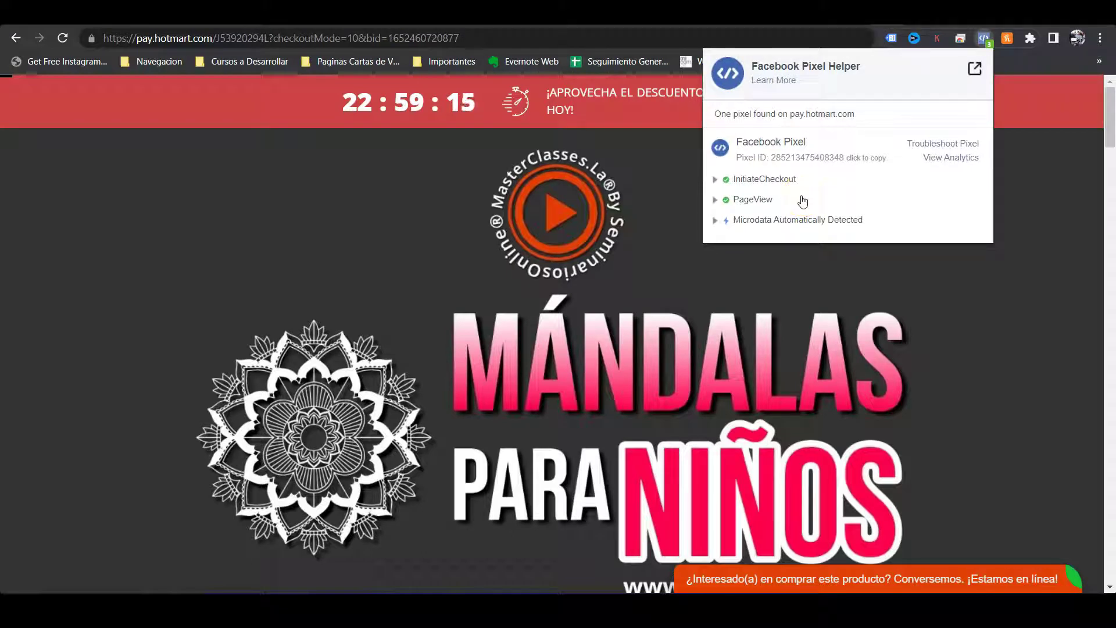
drag(776, 199, 734, 205)
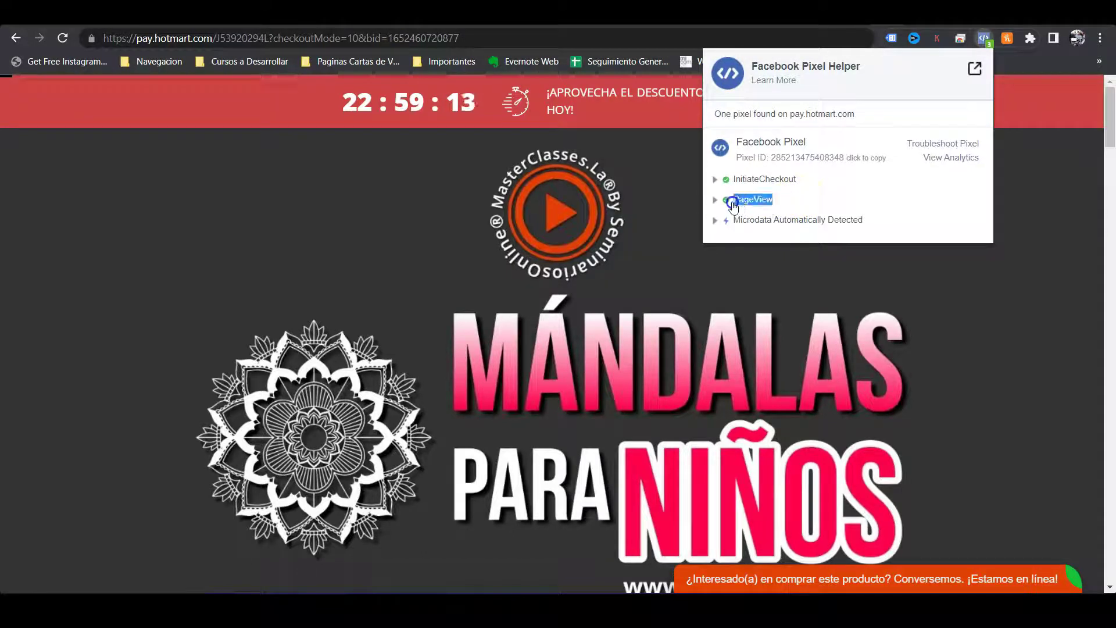
click(734, 205)
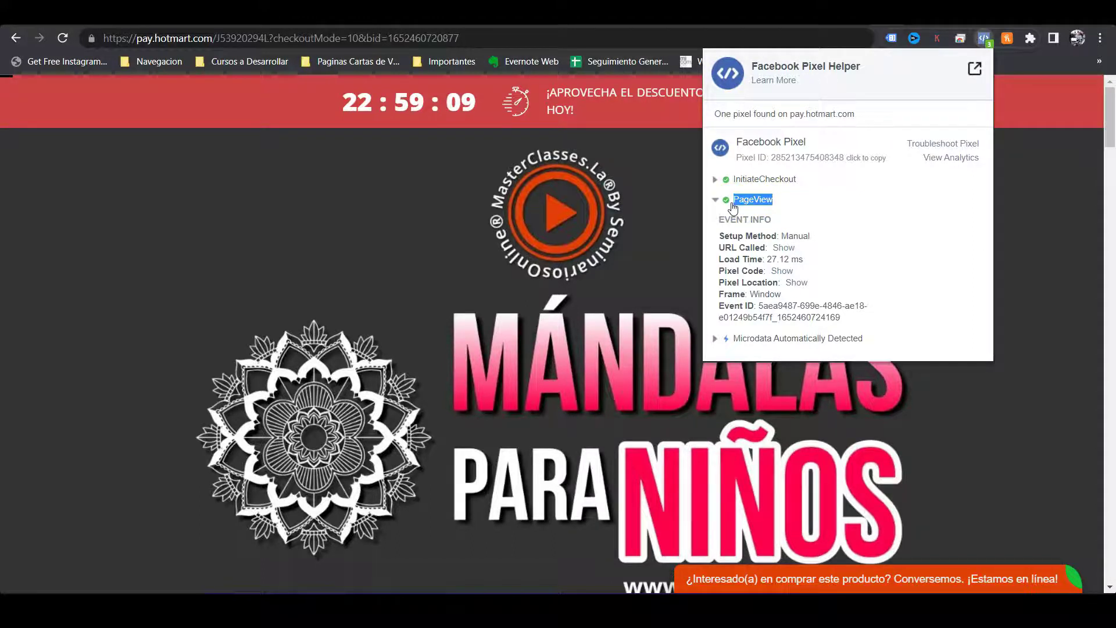
drag(742, 180, 804, 181)
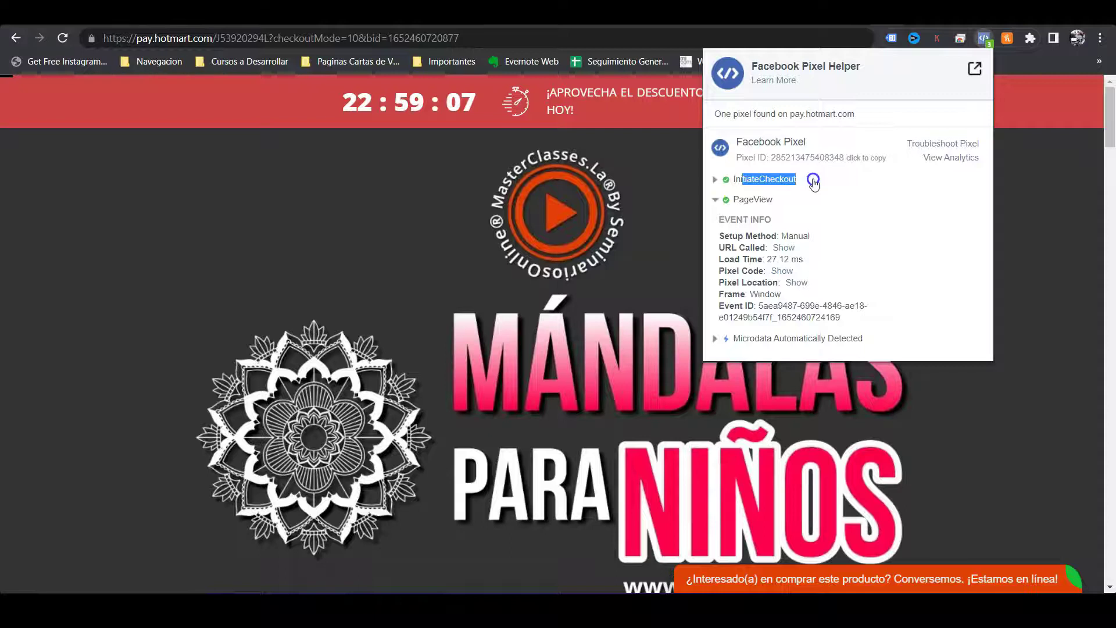
click(804, 180)
Examine the purchase form low on the sales page alongside the event details, highlighting PageView before closing Facebook Pixel Helper
scroll(369, 238, down, 5)
scroll(368, 238, down, 20)
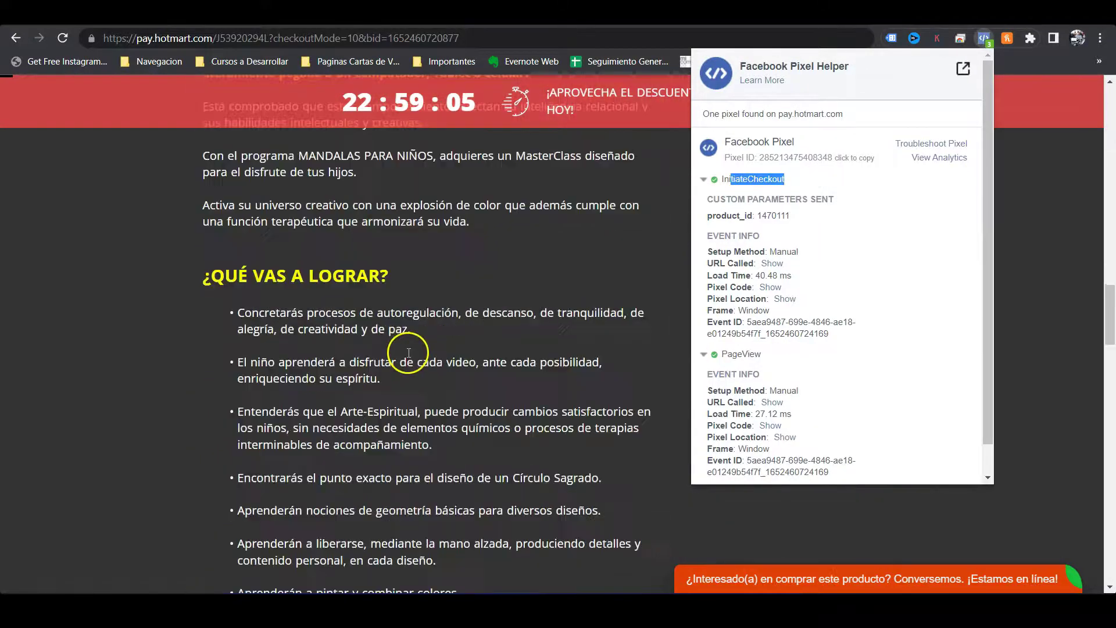
scroll(419, 352, down, 5)
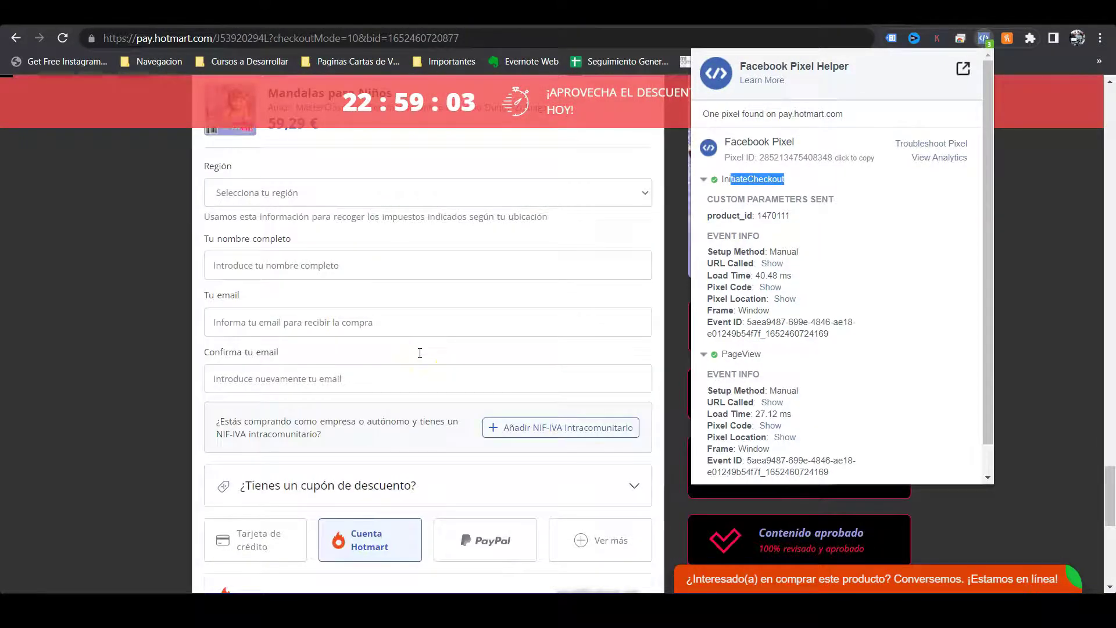
scroll(792, 289, down, 1)
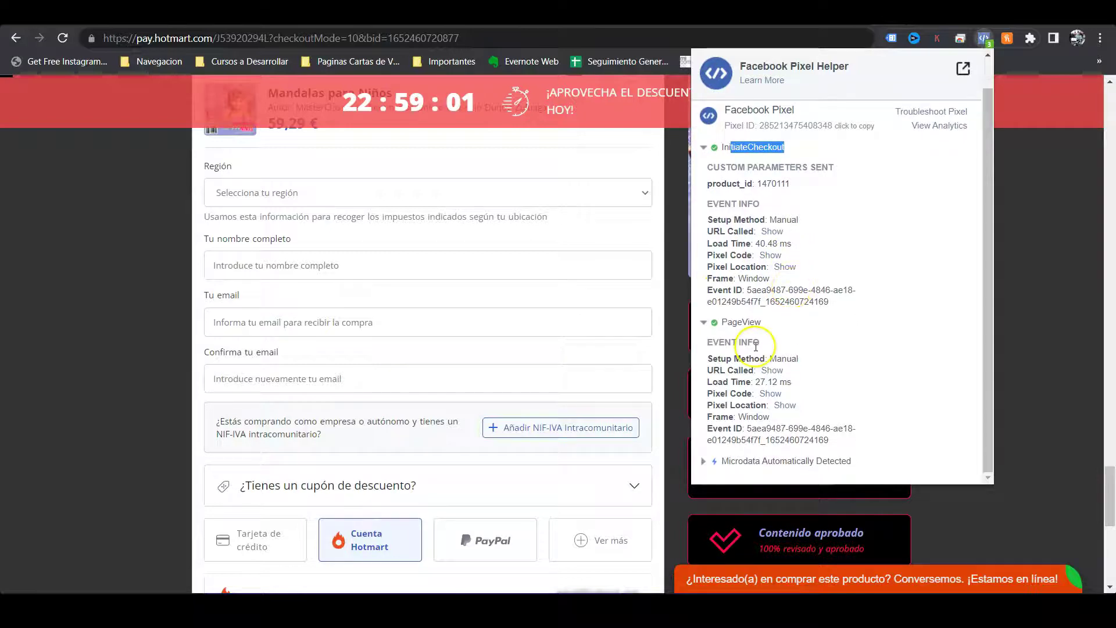
drag(760, 320, 721, 331)
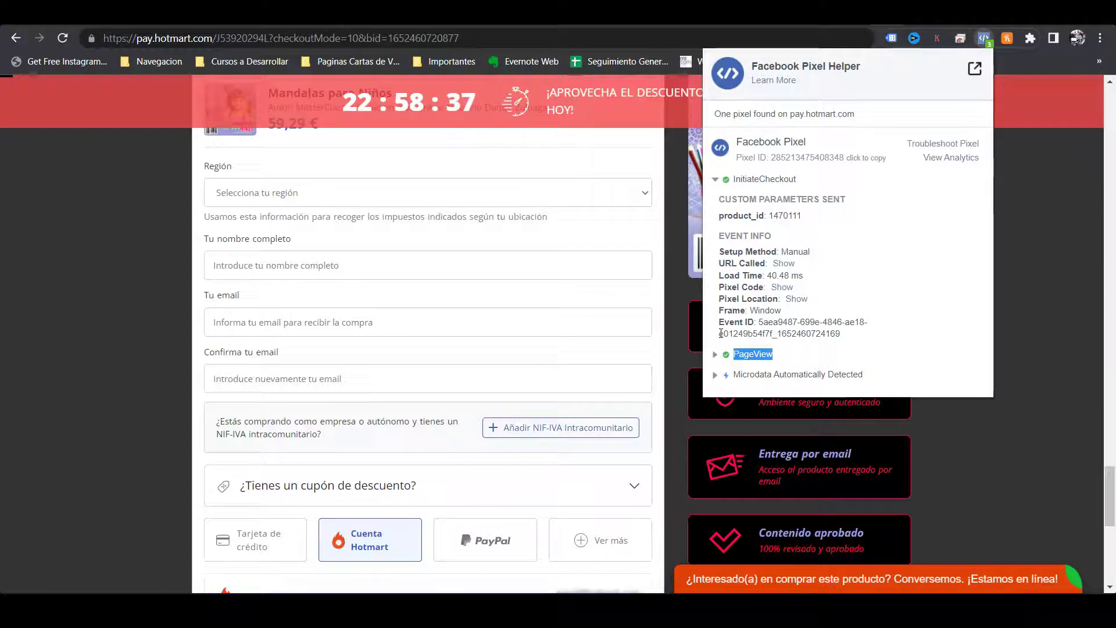
click(26, 326)
Reopen Facebook Pixel Helper at the completion certificate section, collapse the InitiateCheckout details, and highlight both InitiateCheckout and PageView together
scroll(50, 344, up, 15)
scroll(64, 357, up, 10)
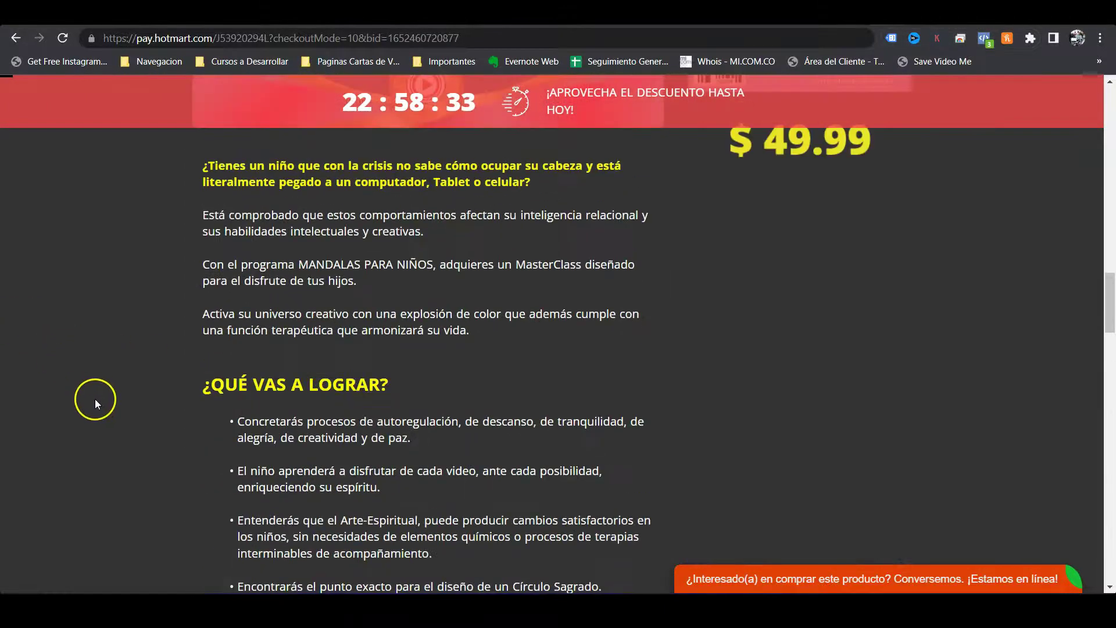
click(985, 38)
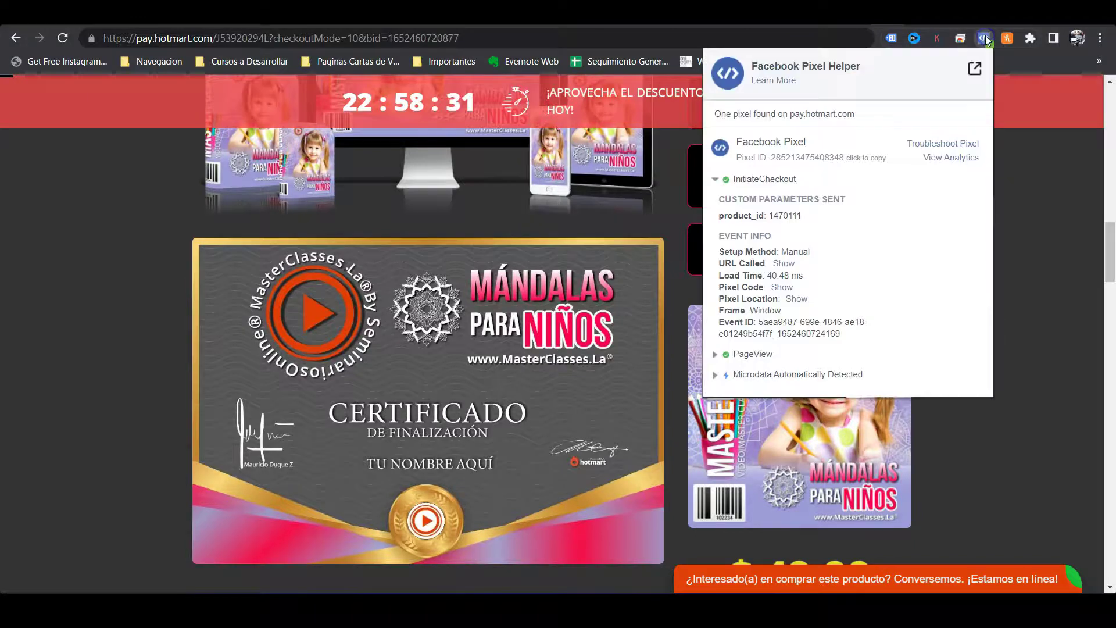
click(762, 180)
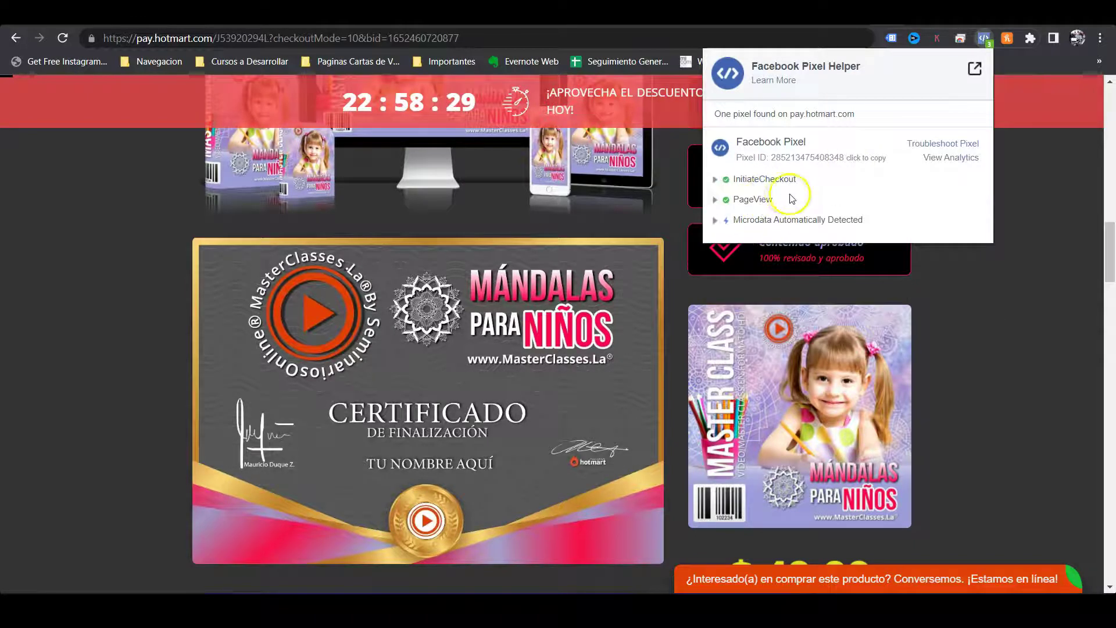
double_click(738, 200)
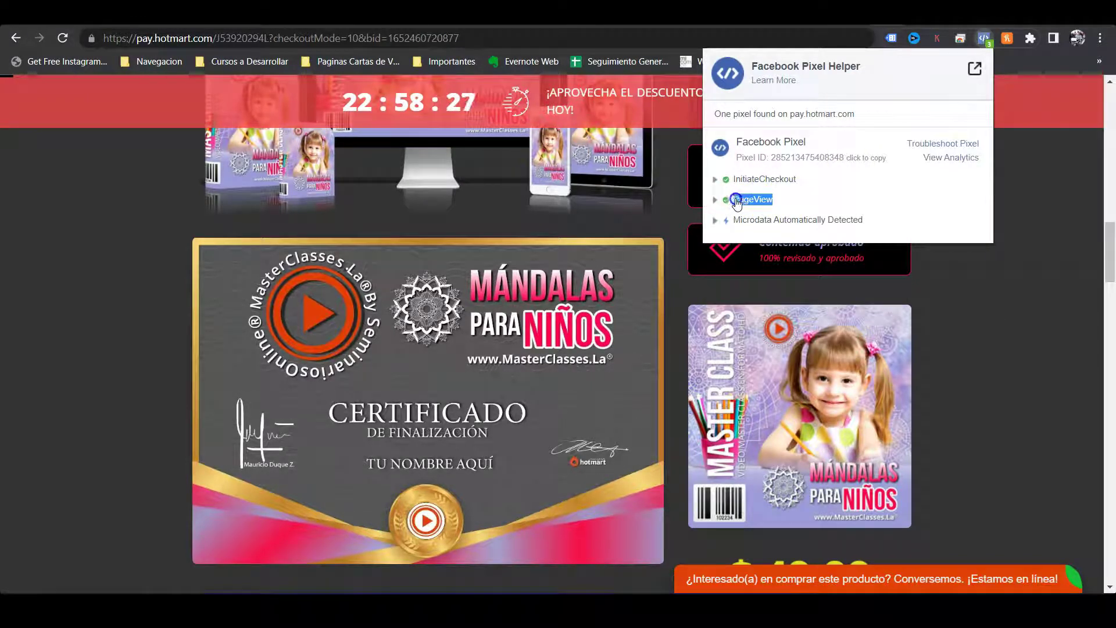
drag(736, 202, 822, 184)
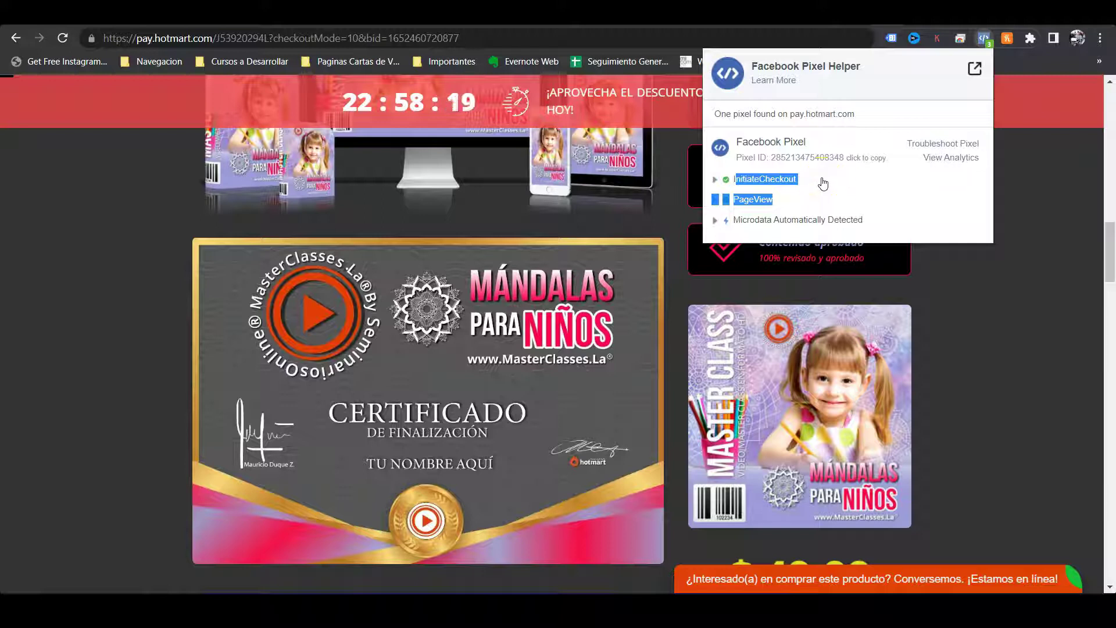
Examine the producer section and the embedded Mandalas para Niños purchase form with the Facebook Pixel Helper events kept open
scroll(317, 250, down, 20)
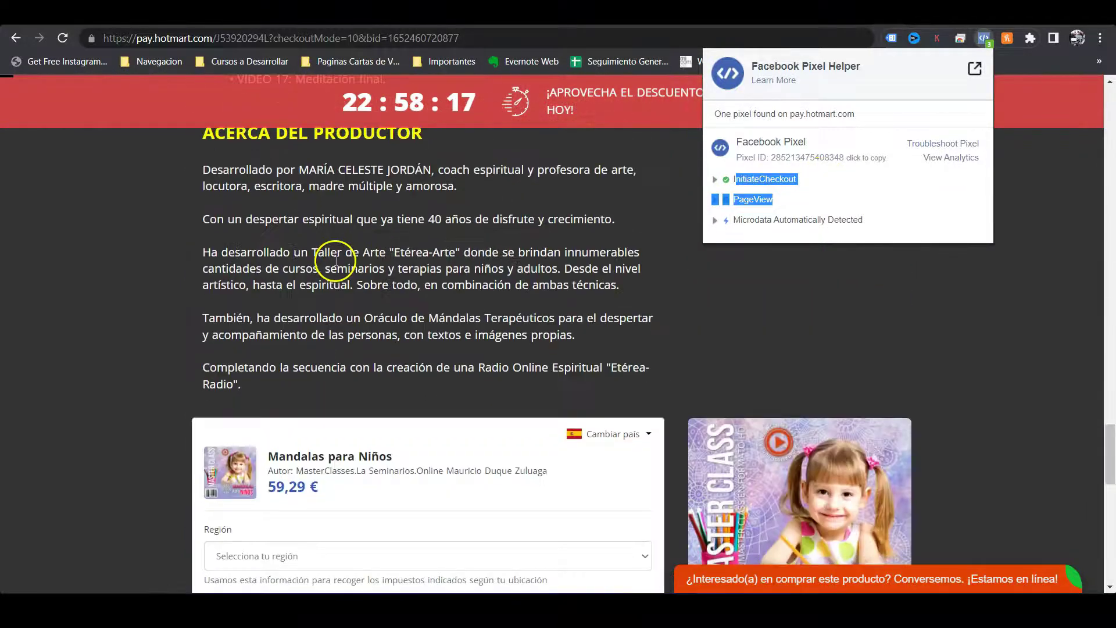
scroll(343, 273, down, 9)
scroll(354, 291, up, 4)
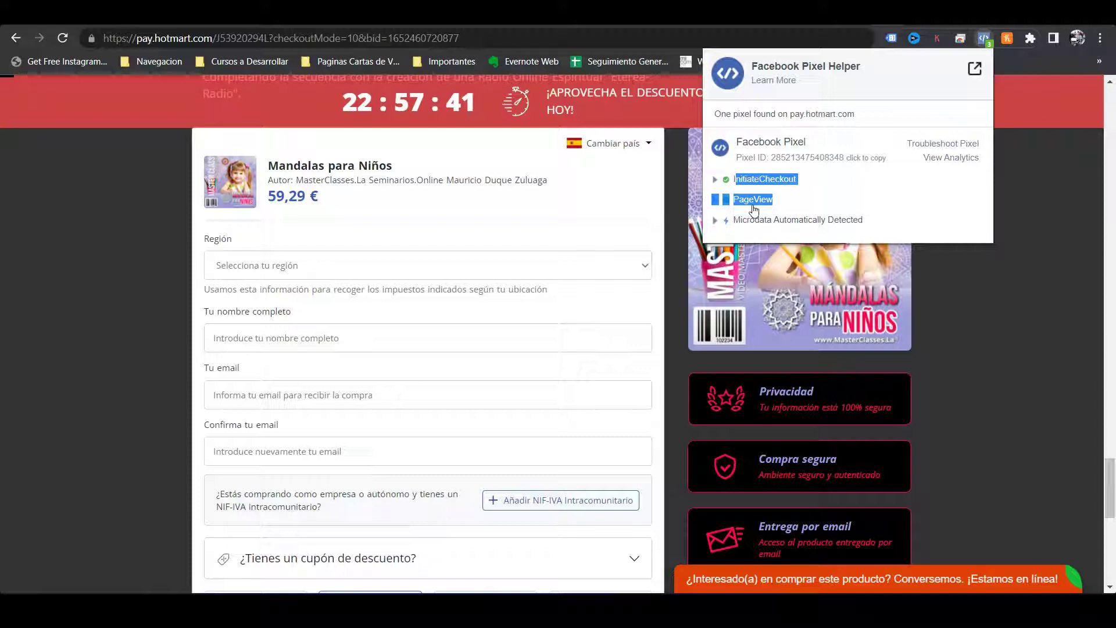
click(777, 182)
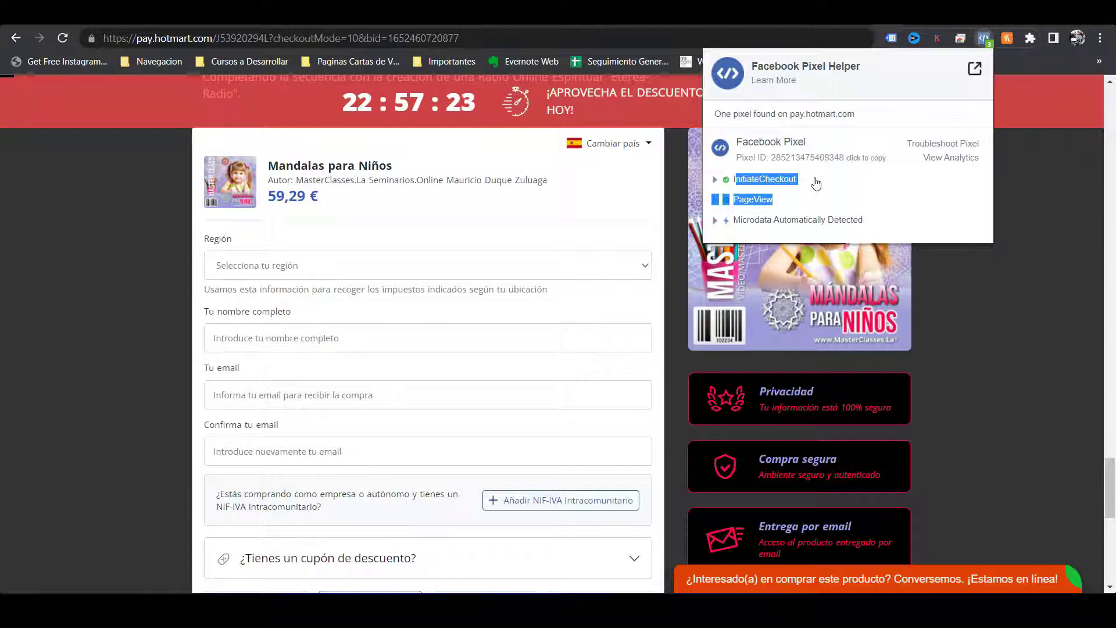
scroll(224, 384, up, 8)
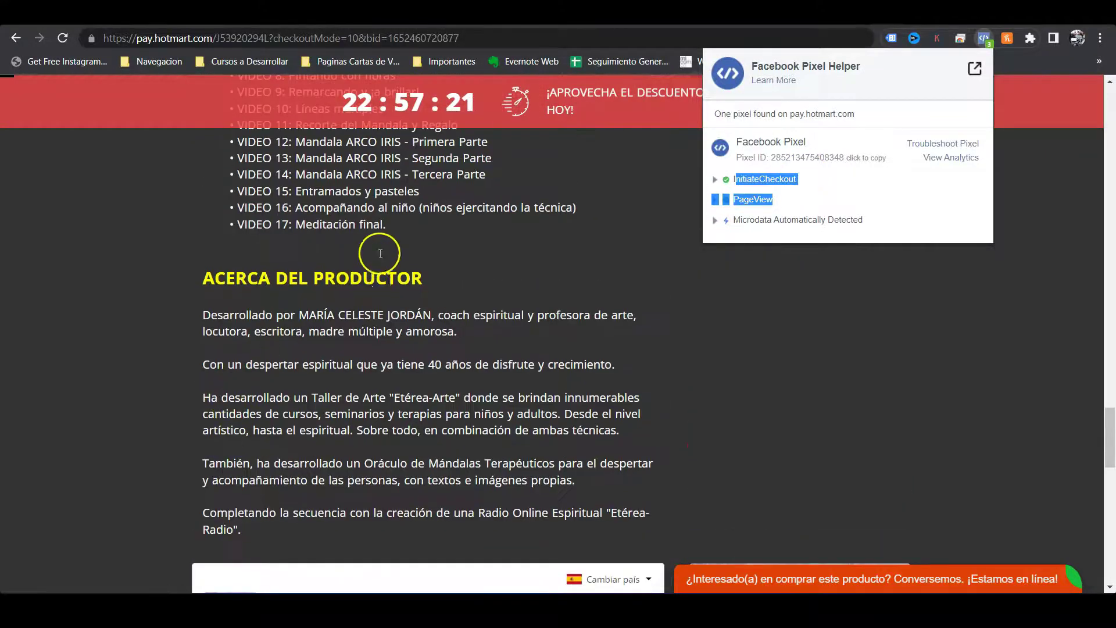
scroll(377, 238, down, 7)
scroll(359, 279, down, 3)
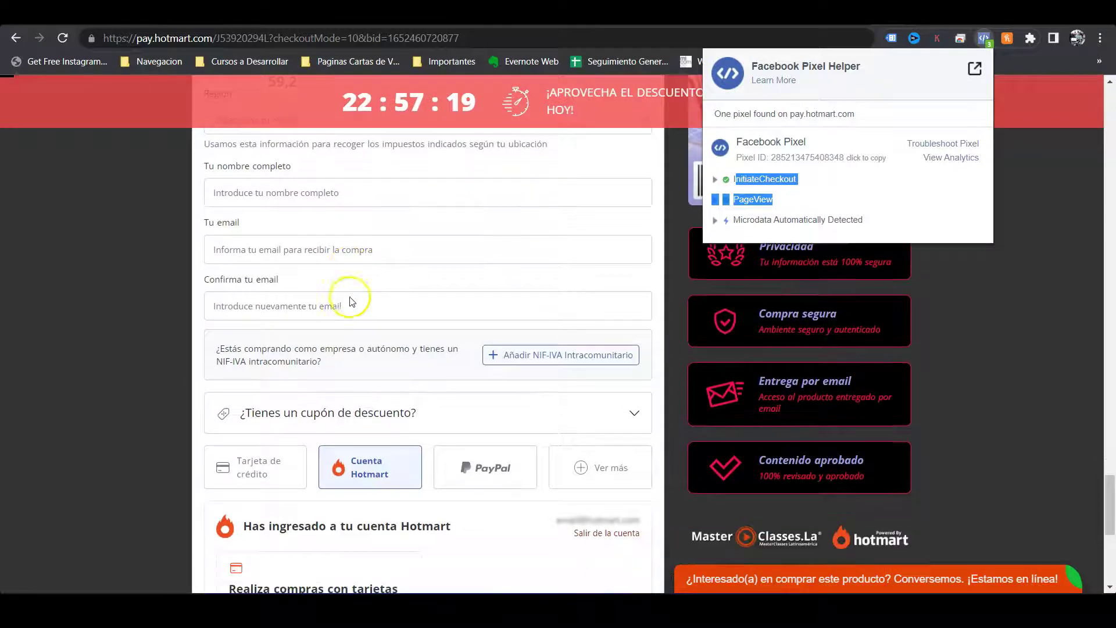
scroll(446, 237, up, 2)
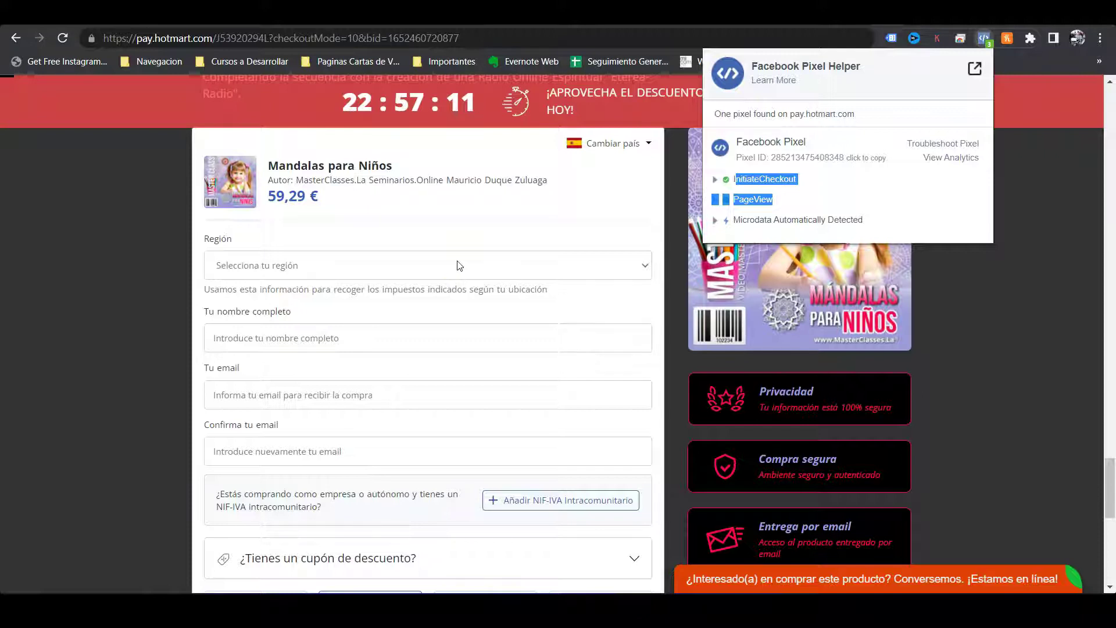
Highlight only the InitiateCheckout event and examine the purchase form from the product header through its purchase details
click(810, 180)
drag(812, 181, 729, 180)
scroll(523, 199, down, 9)
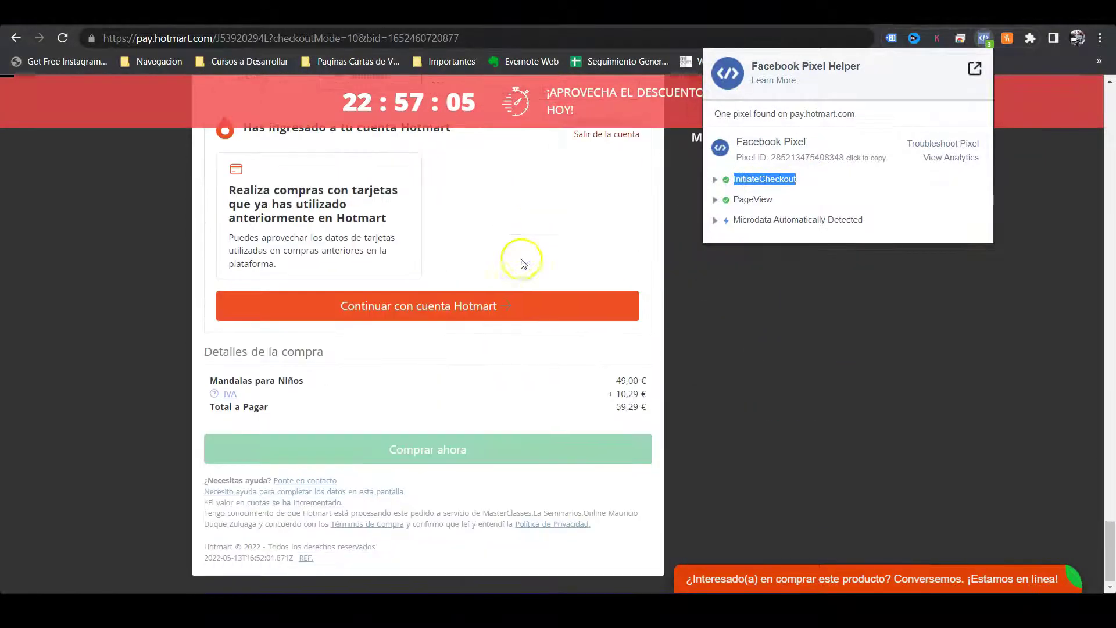
scroll(518, 267, up, 9)
scroll(512, 333, up, 3)
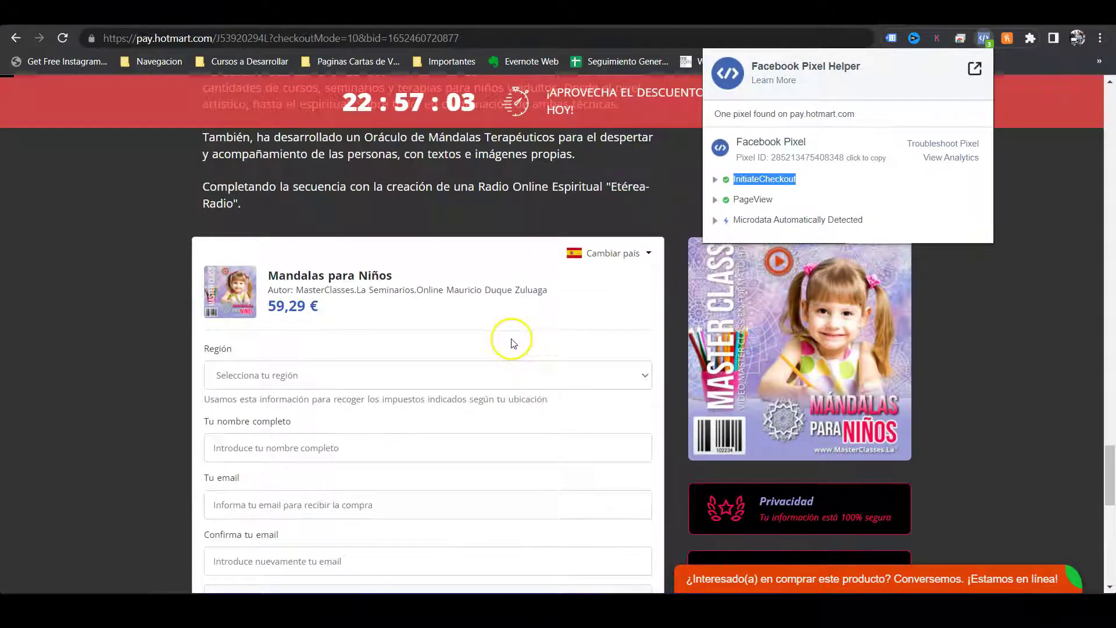
scroll(512, 340, down, 3)
click(512, 345)
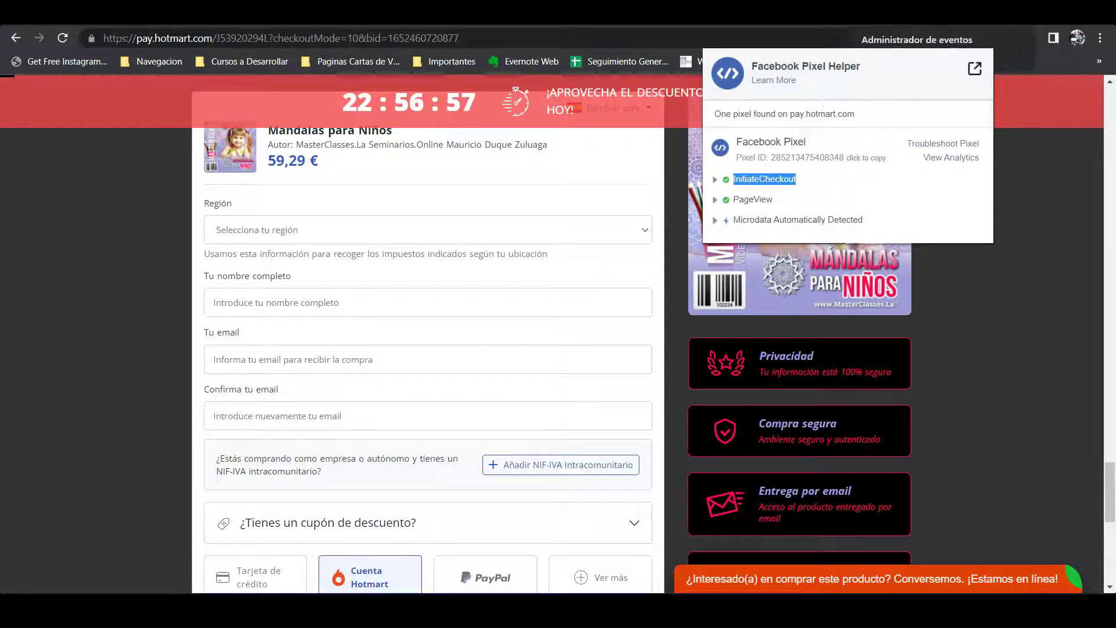
Switch to Facebook Events Manager and examine the Desayunos y Anchetas como Negocio pixel overview, highlighting part of the pixel's name
click(1012, 17)
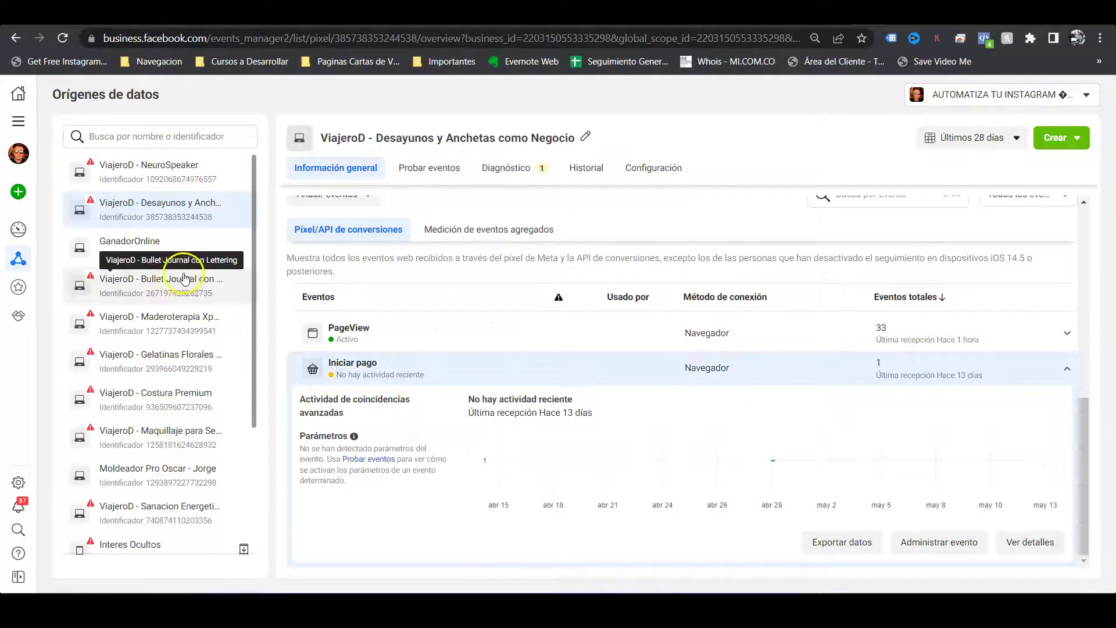
scroll(622, 316, up, 8)
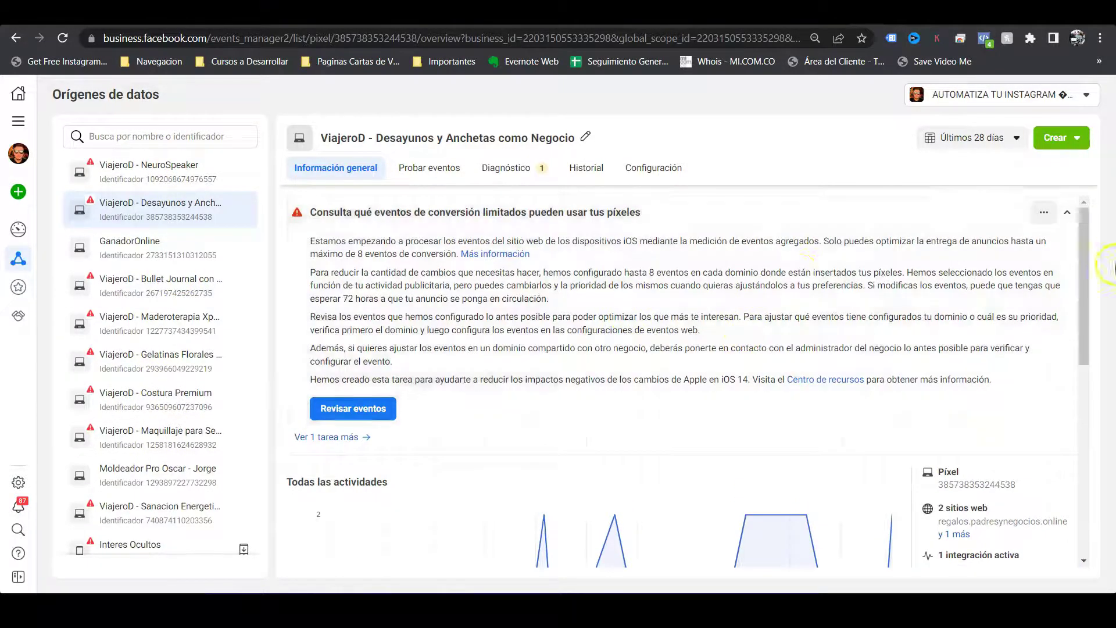
scroll(993, 325, down, 4)
scroll(994, 333, up, 1)
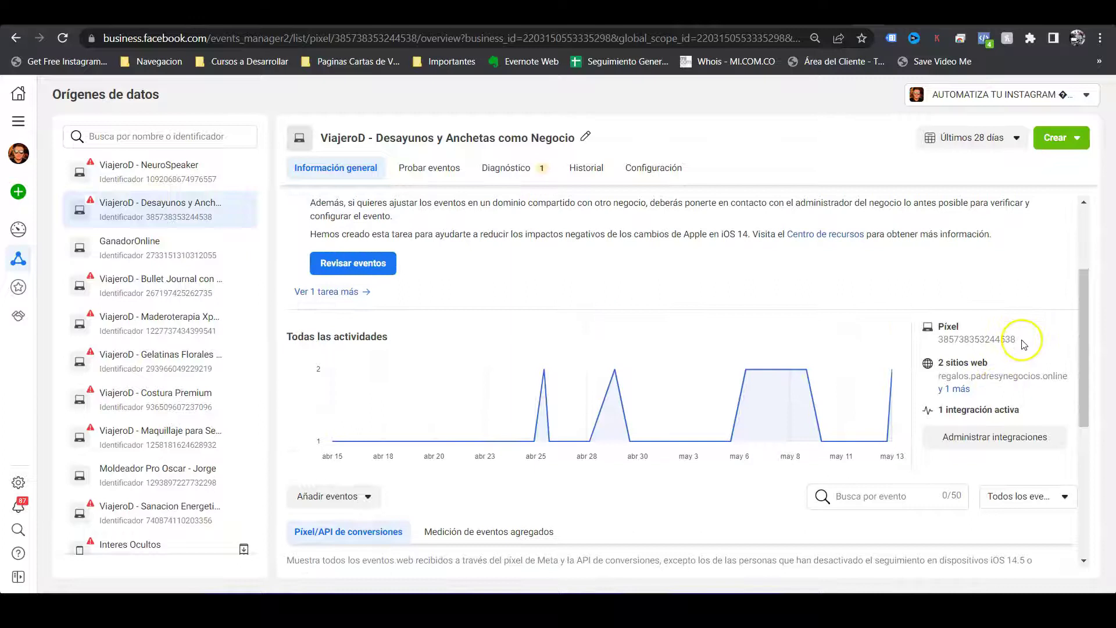
drag(374, 138, 504, 141)
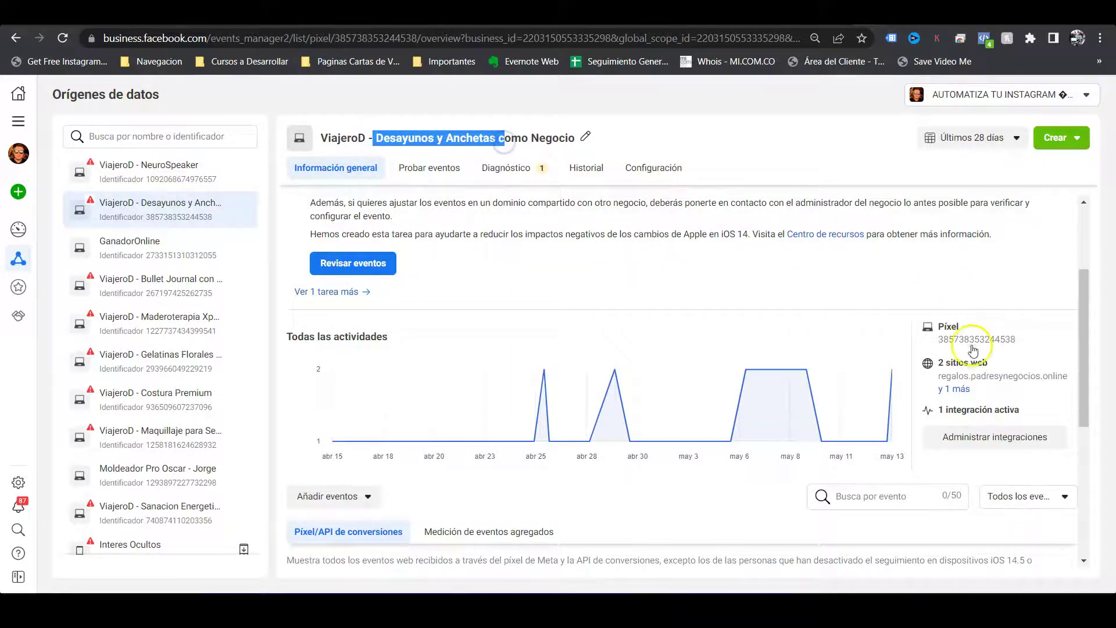
Highlight the pixel's identifier in the overview and examine the activity chart and event list beneath it
drag(1014, 344, 937, 326)
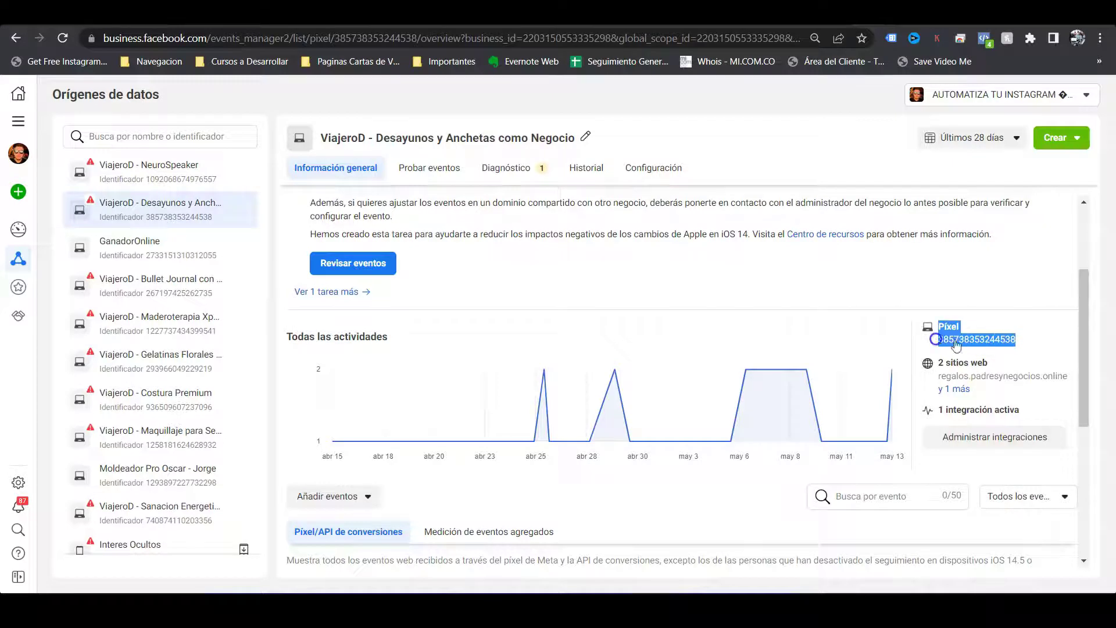
scroll(989, 342, down, 1)
scroll(986, 337, down, 5)
scroll(403, 343, up, 3)
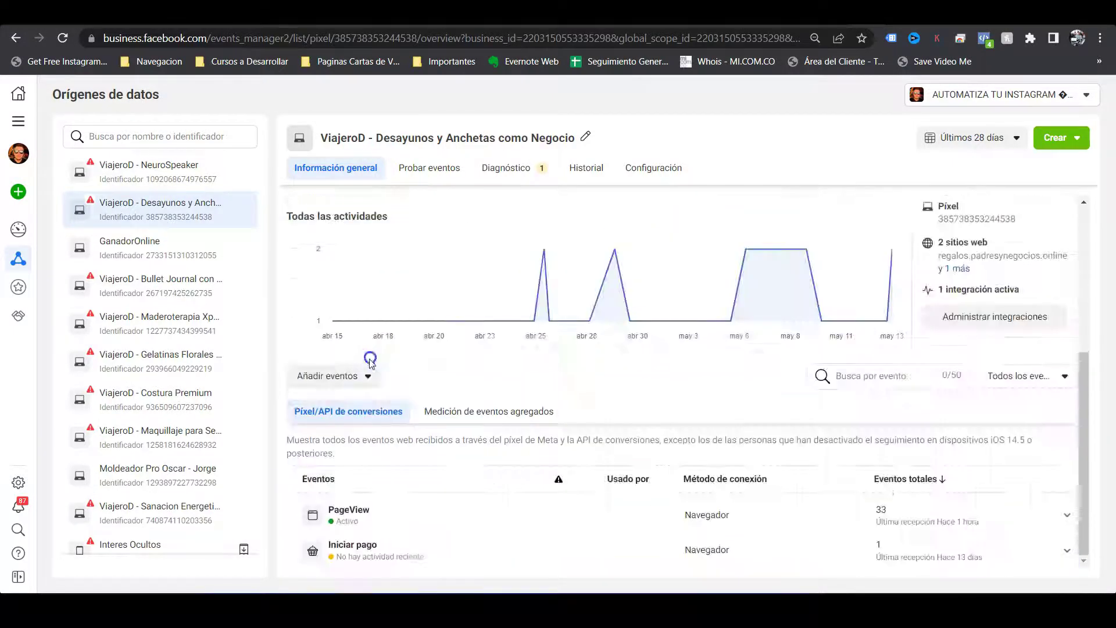
Expand the PageView and Iniciar pago events and compare their activity charts and reception details
click(372, 514)
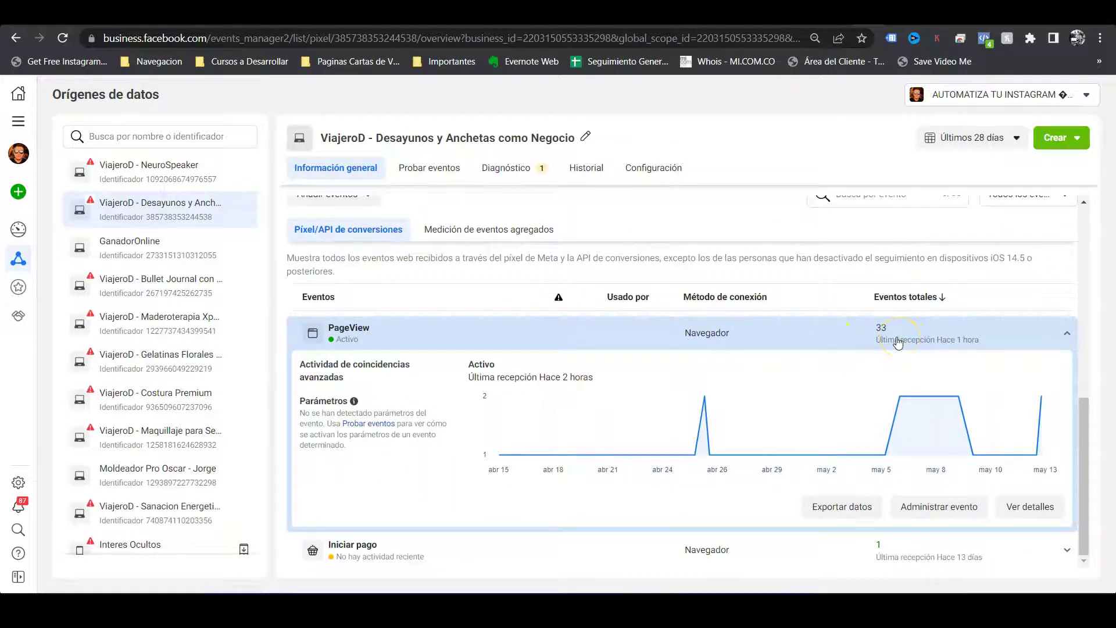
click(582, 555)
click(361, 366)
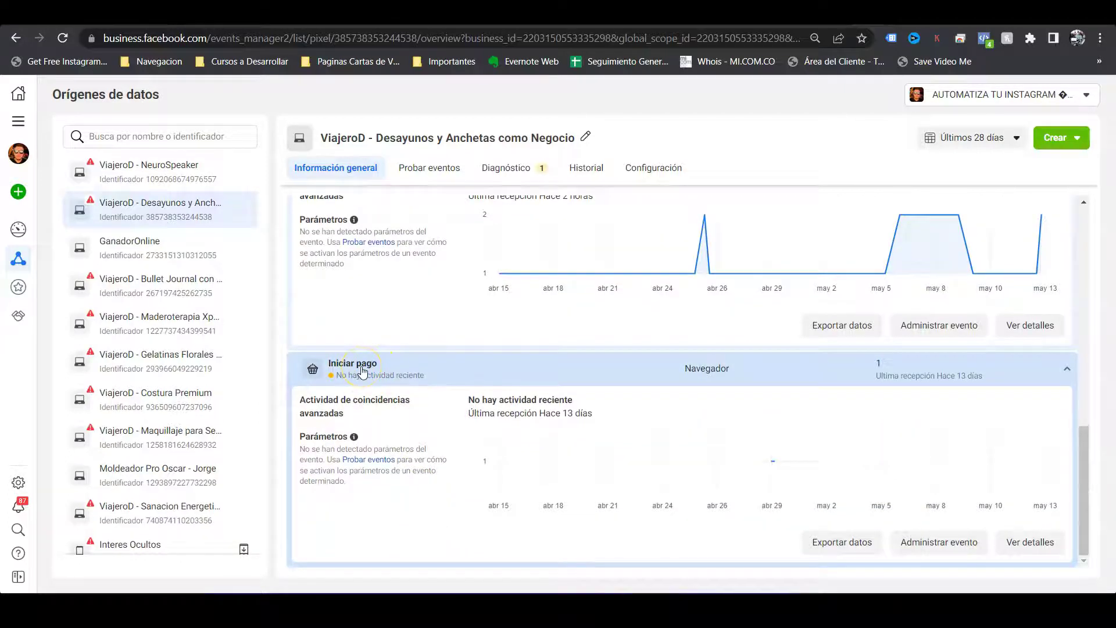
scroll(384, 349, up, 1)
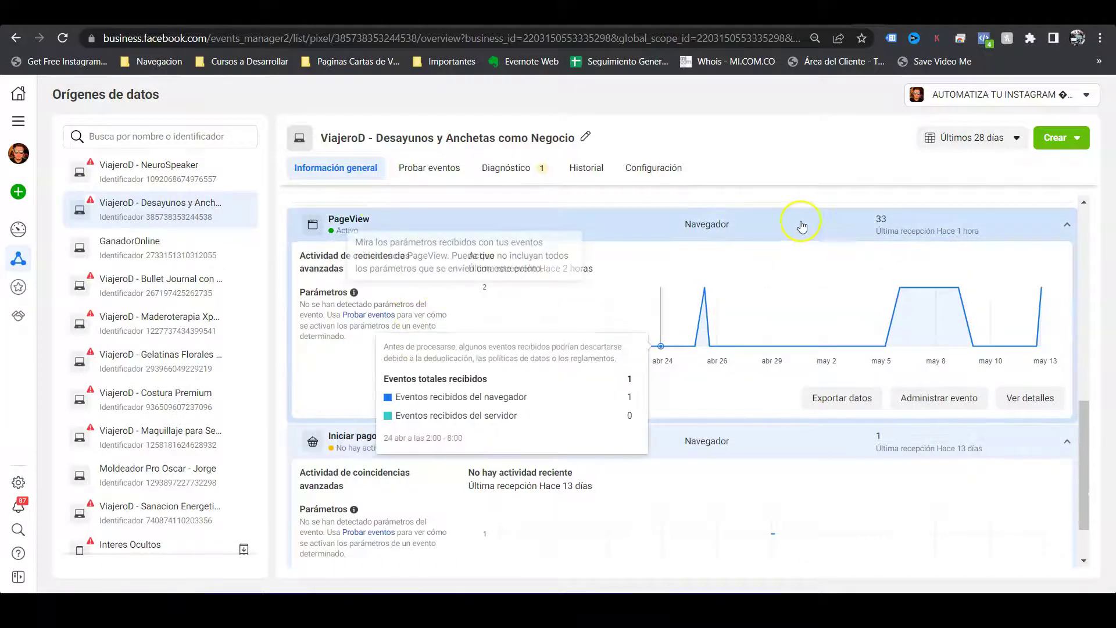
scroll(884, 224, down, 1)
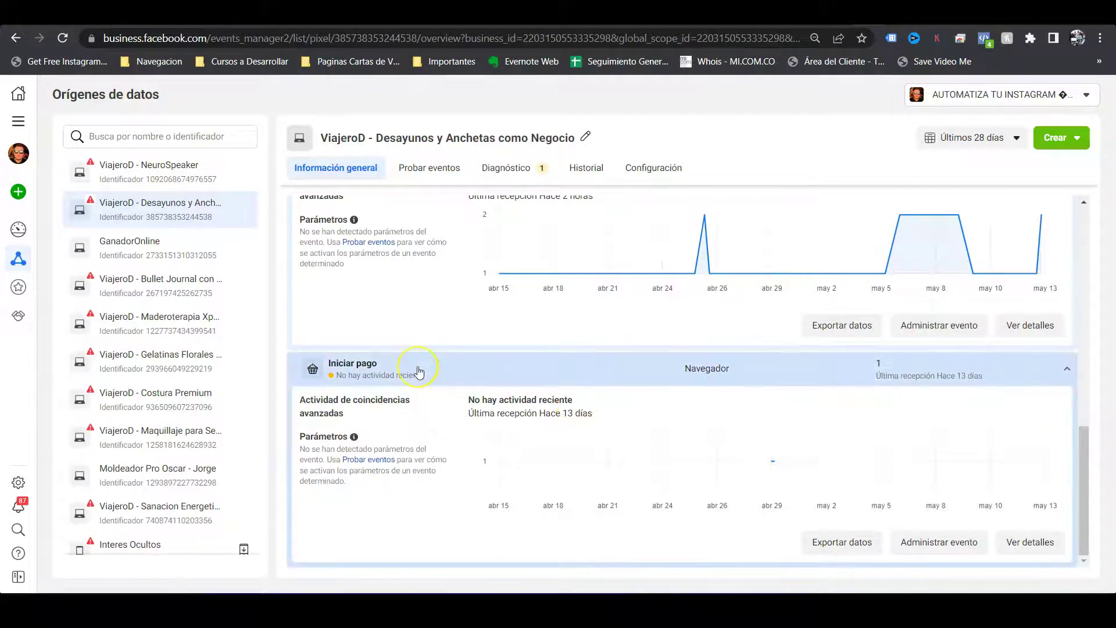
scroll(553, 461, up, 3)
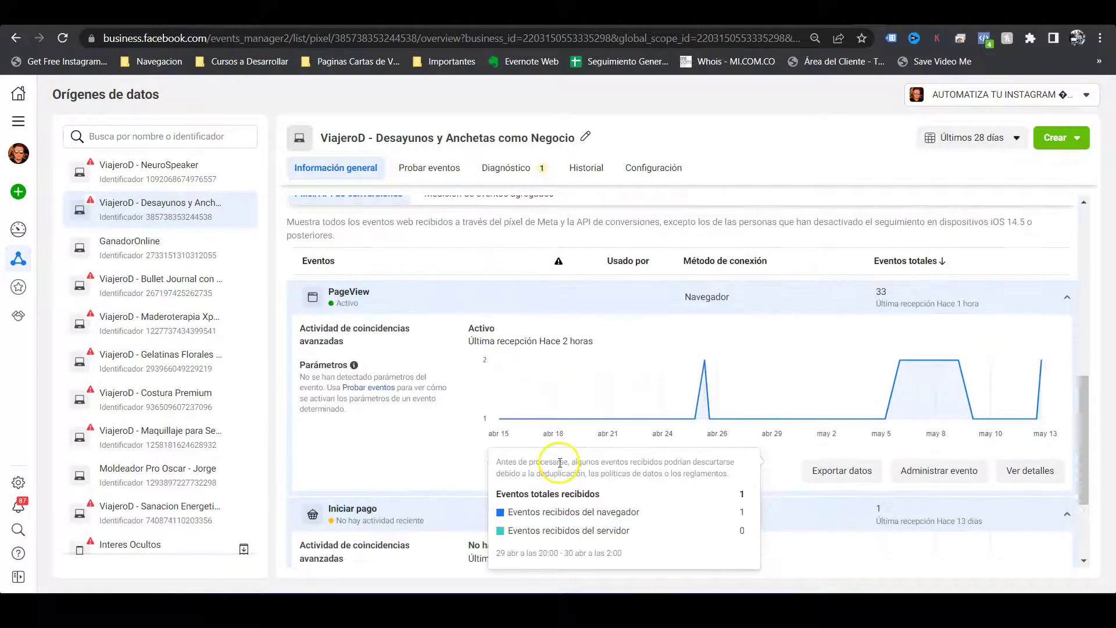
scroll(431, 338, down, 3)
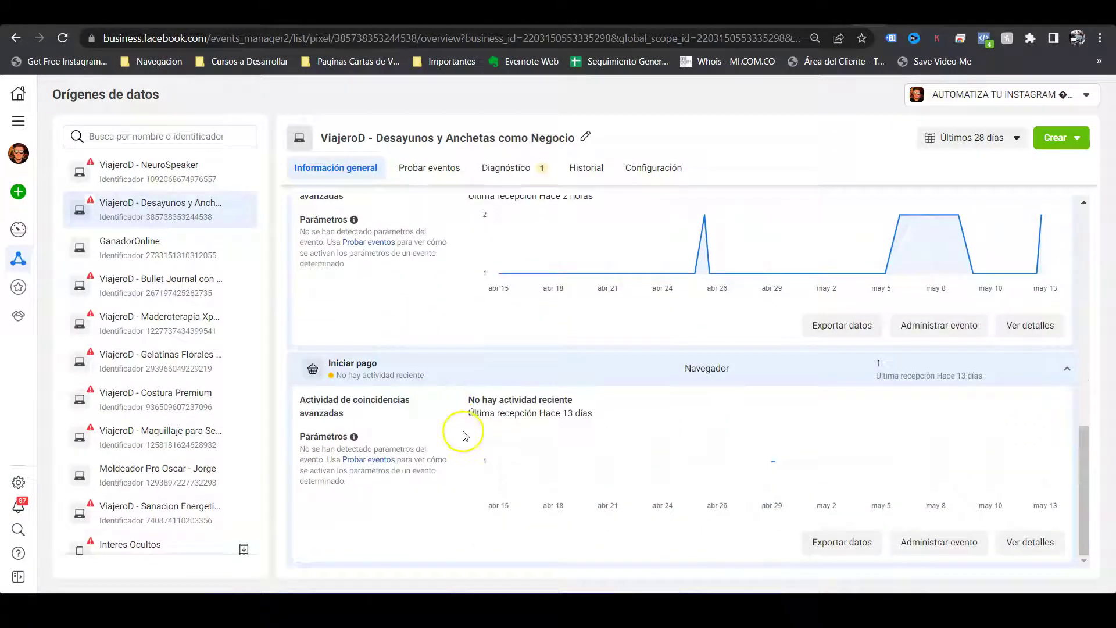
scroll(459, 433, up, 1)
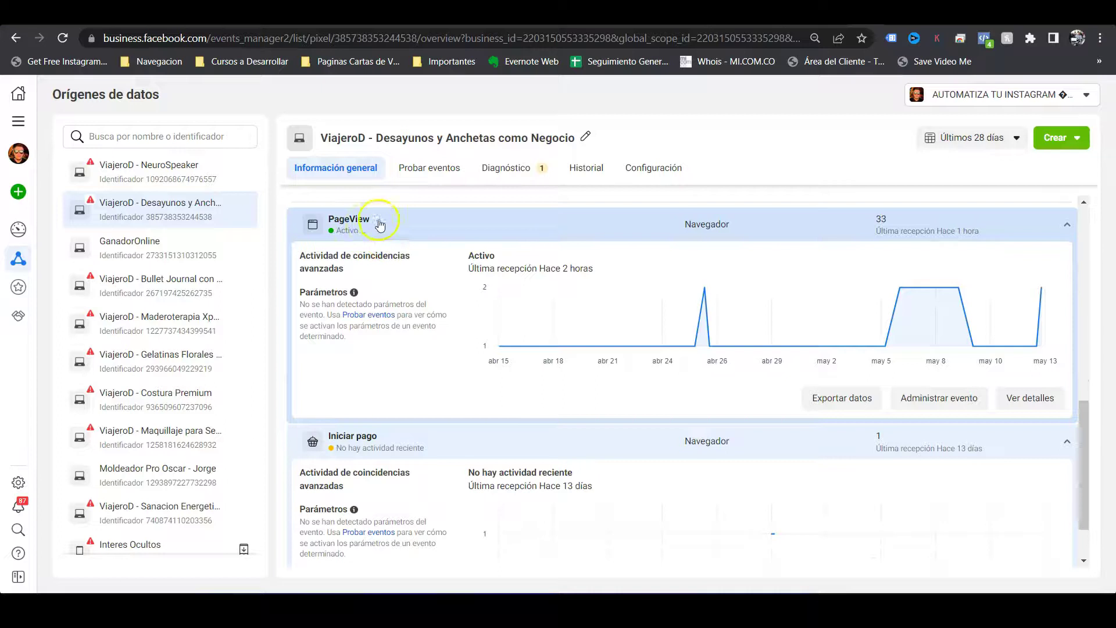
Highlight the PageView and Iniciar pago event names in turn, collapsing the details of both events
drag(372, 220, 330, 221)
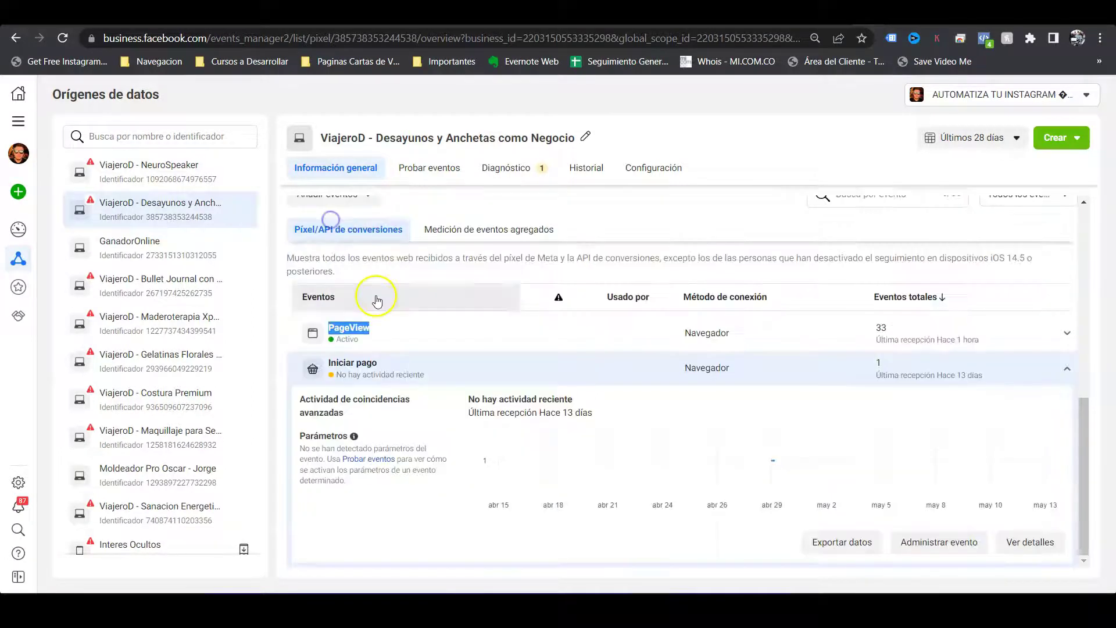
drag(379, 364, 328, 364)
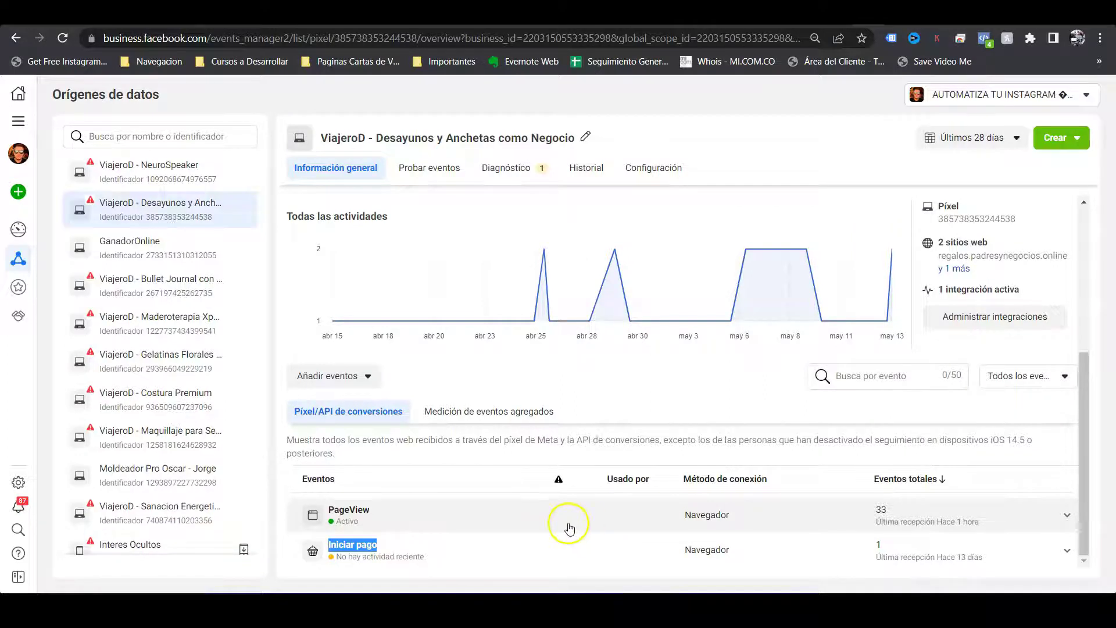
click(401, 547)
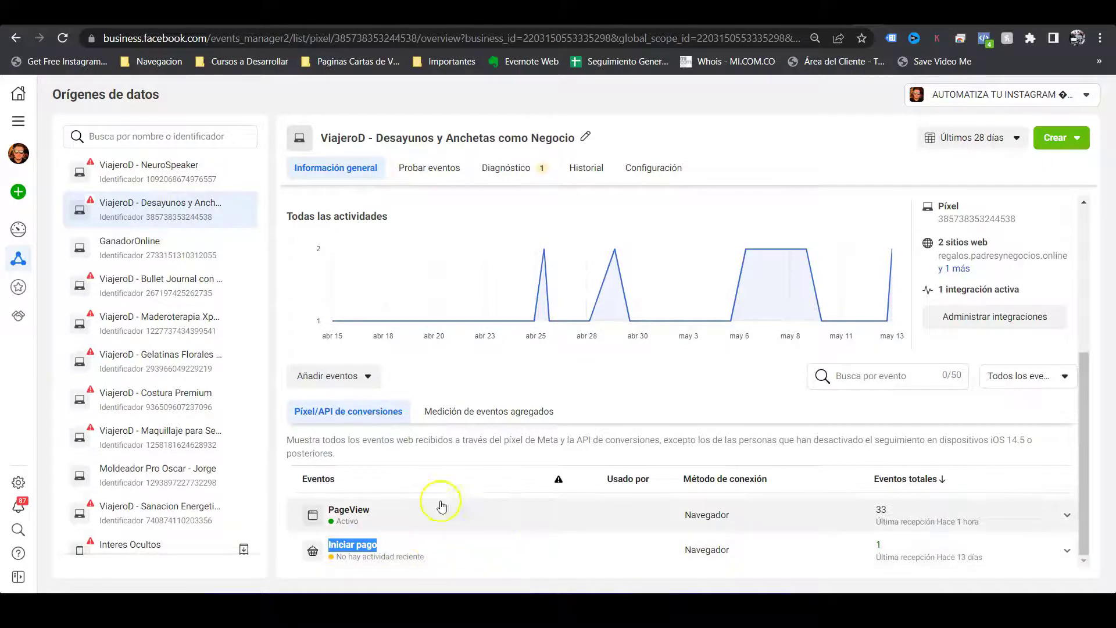
Reopen the Iniciar pago event details and review the pixel's overall activity chart and connected websites
click(444, 557)
click(424, 555)
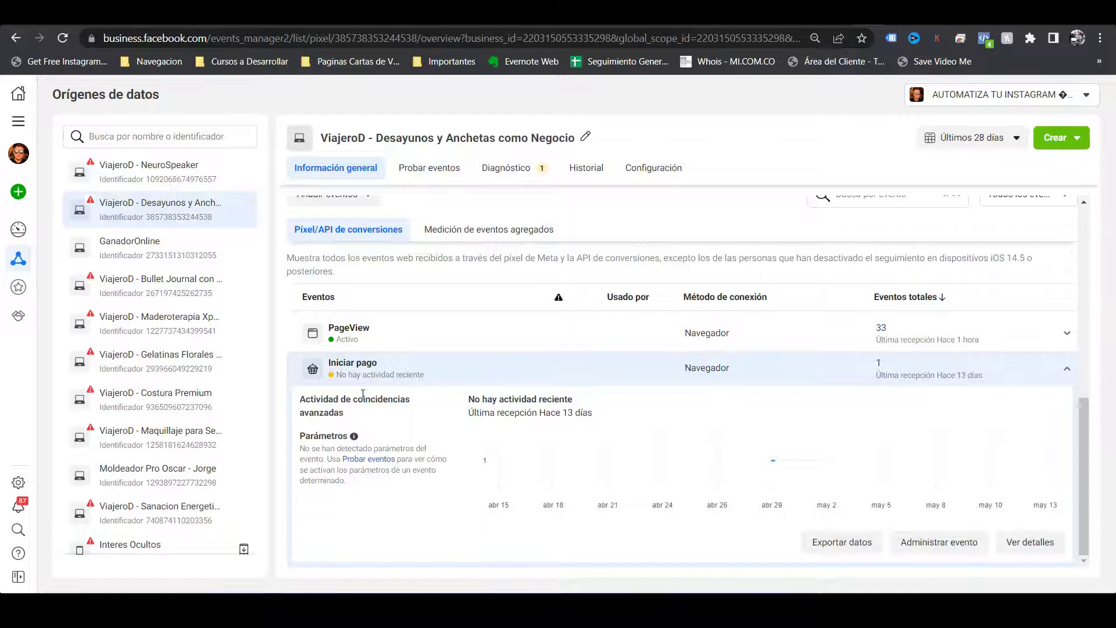
scroll(652, 393, up, 3)
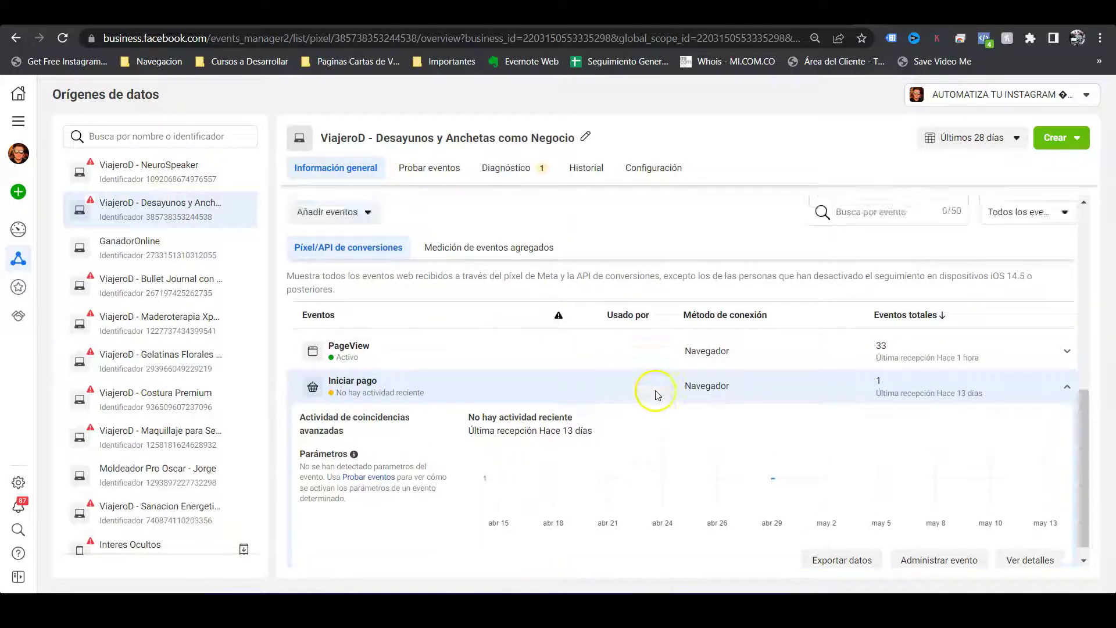
scroll(779, 407, up, 3)
Switch to Hotmart's Píxel de Seguimiento page and view the product path and available tracking services
mouse_move(893, 363)
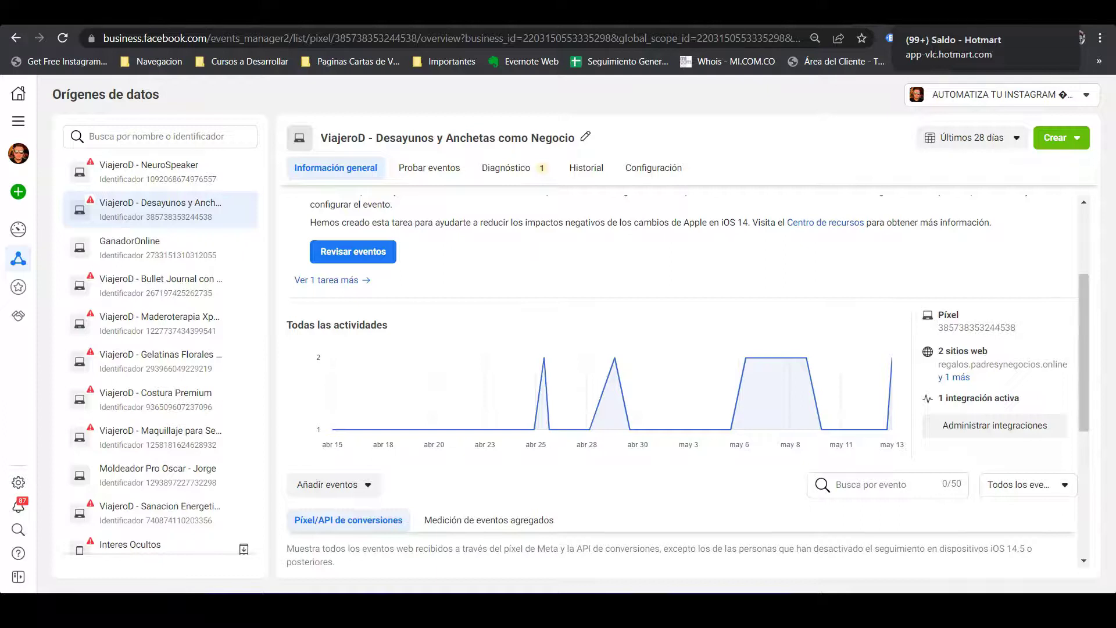
click(947, 11)
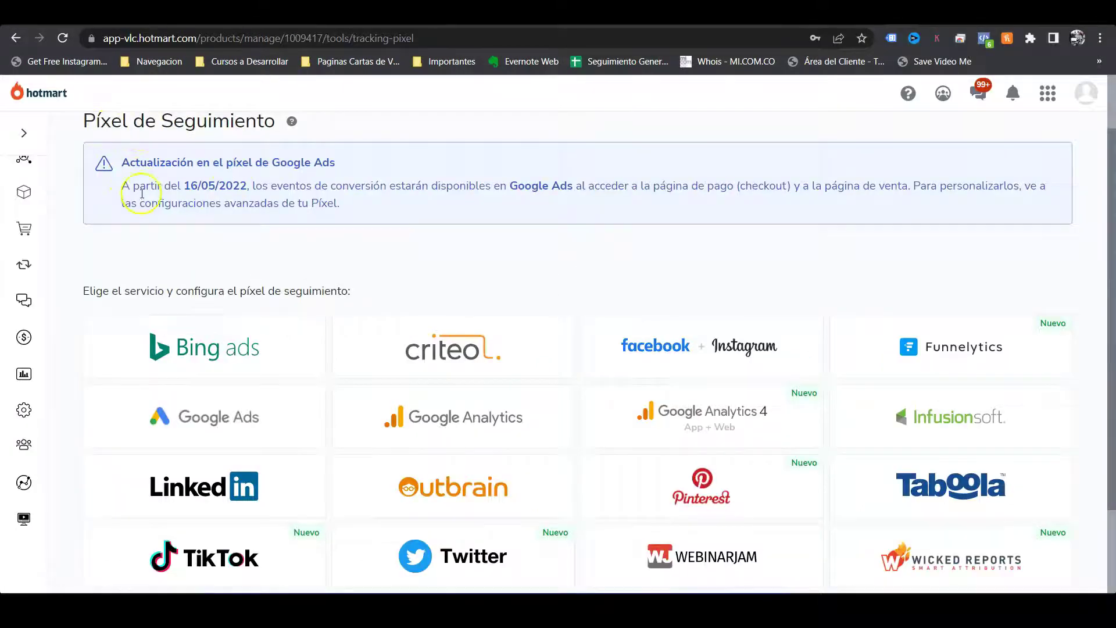
scroll(142, 193, up, 1)
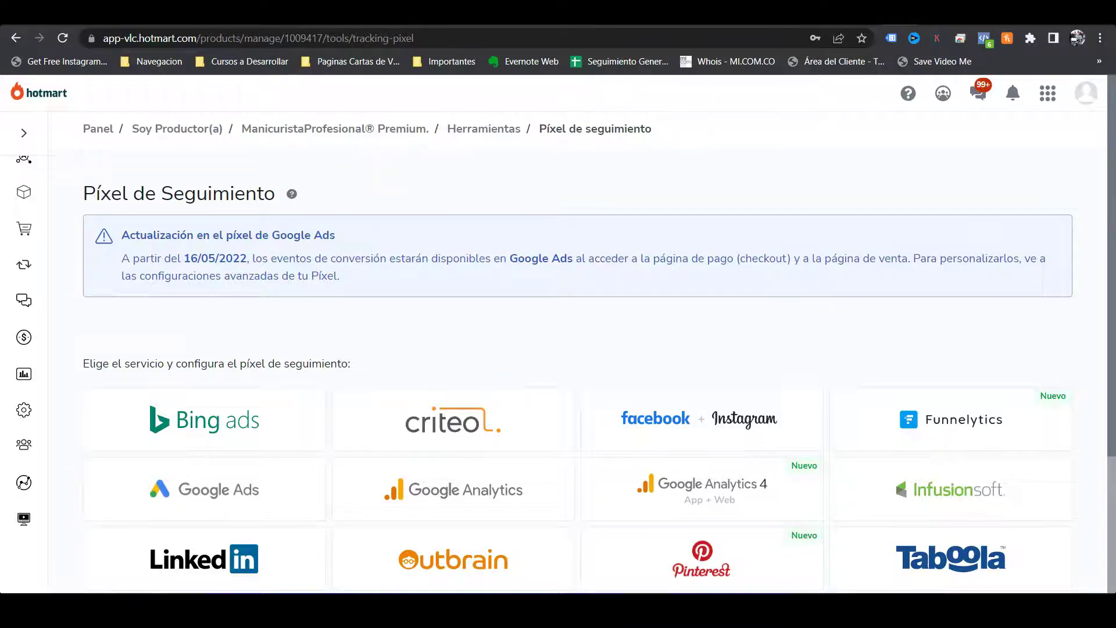
Switch to the Mandalas para Niños sales page and highlight the word hotmart in its web address
click(923, 13)
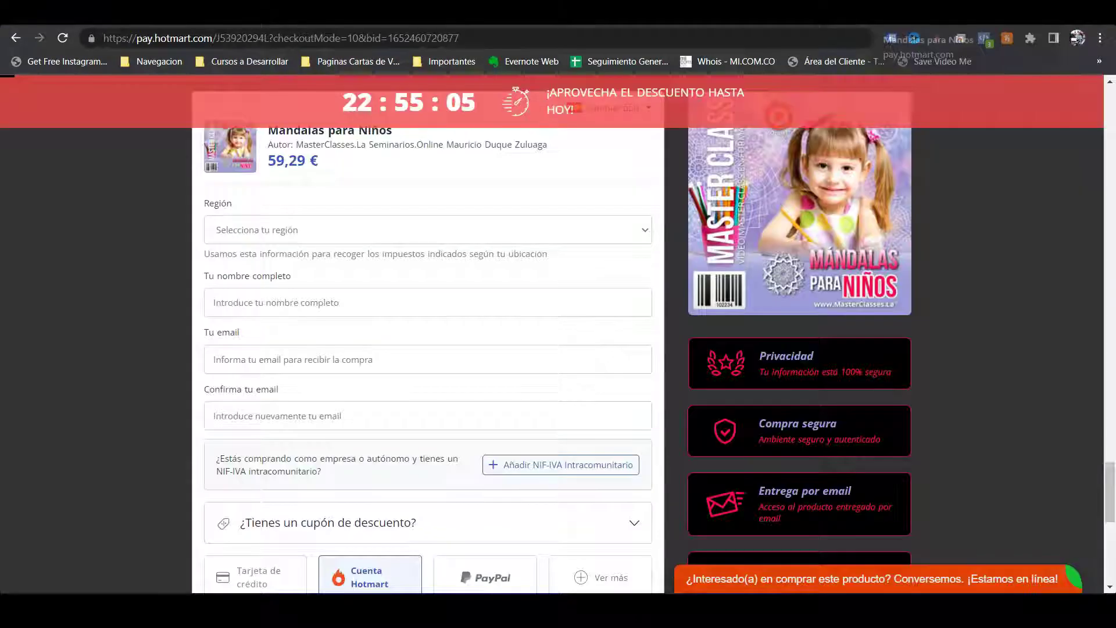
scroll(541, 299, down, 15)
scroll(293, 273, up, 7)
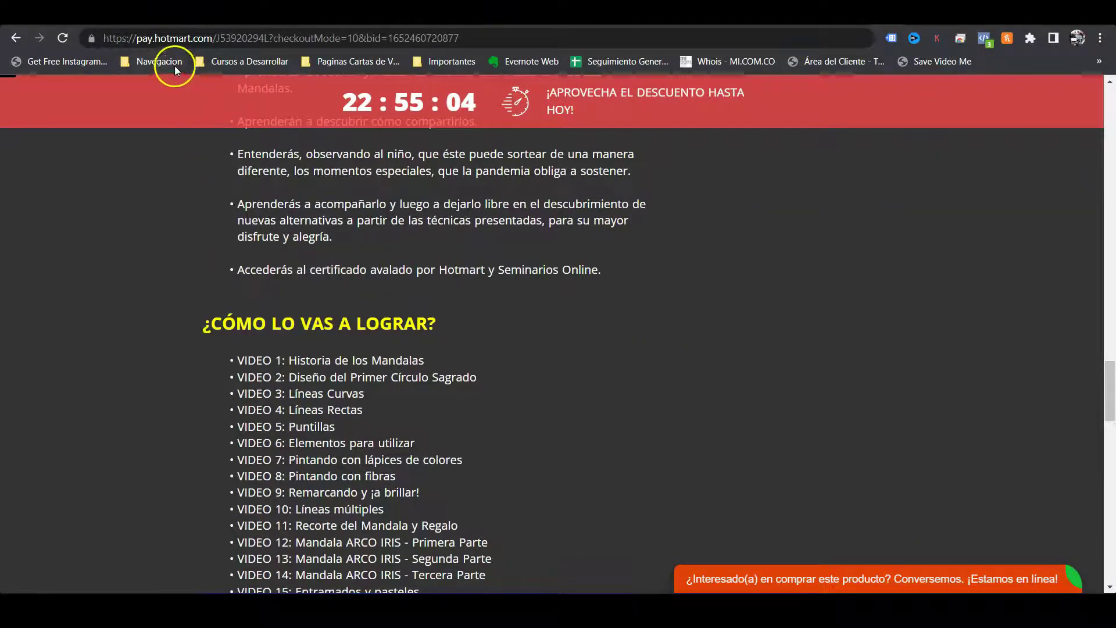
double_click(173, 38)
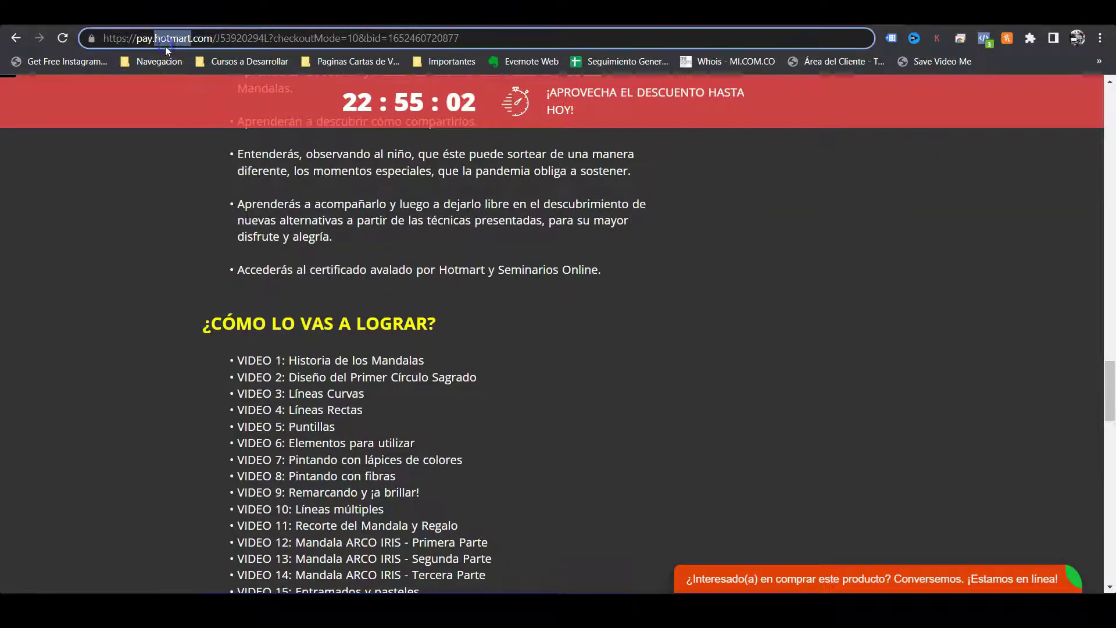
Open Facebook Pixel Helper on the sales page, highlight the Facebook Pixel label, and show the page's Mándalas para Niños header
click(983, 41)
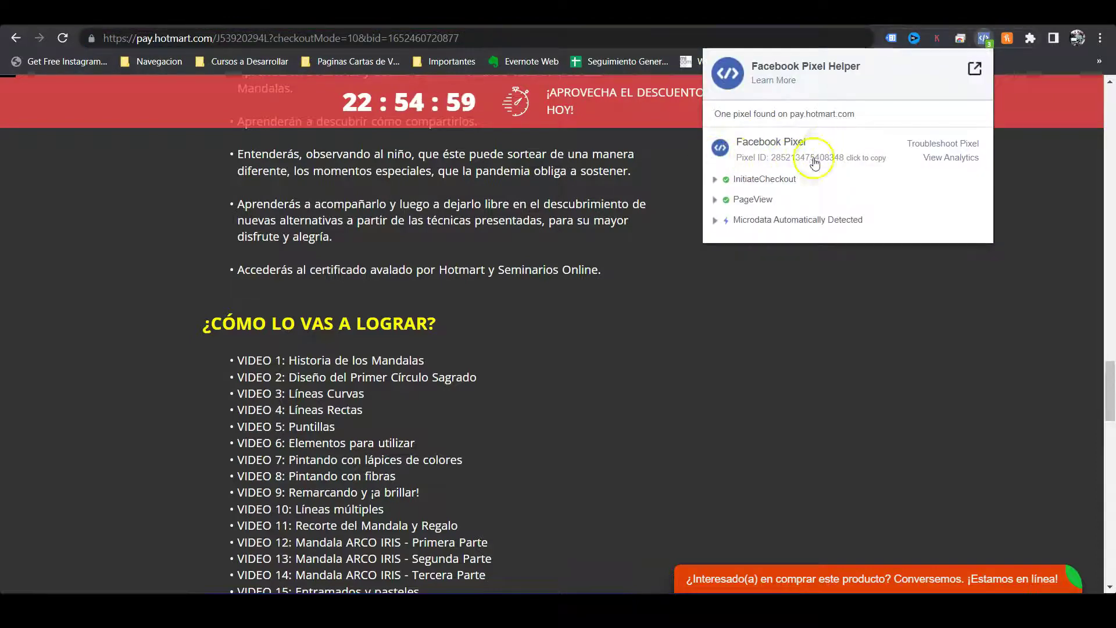
drag(808, 142, 732, 149)
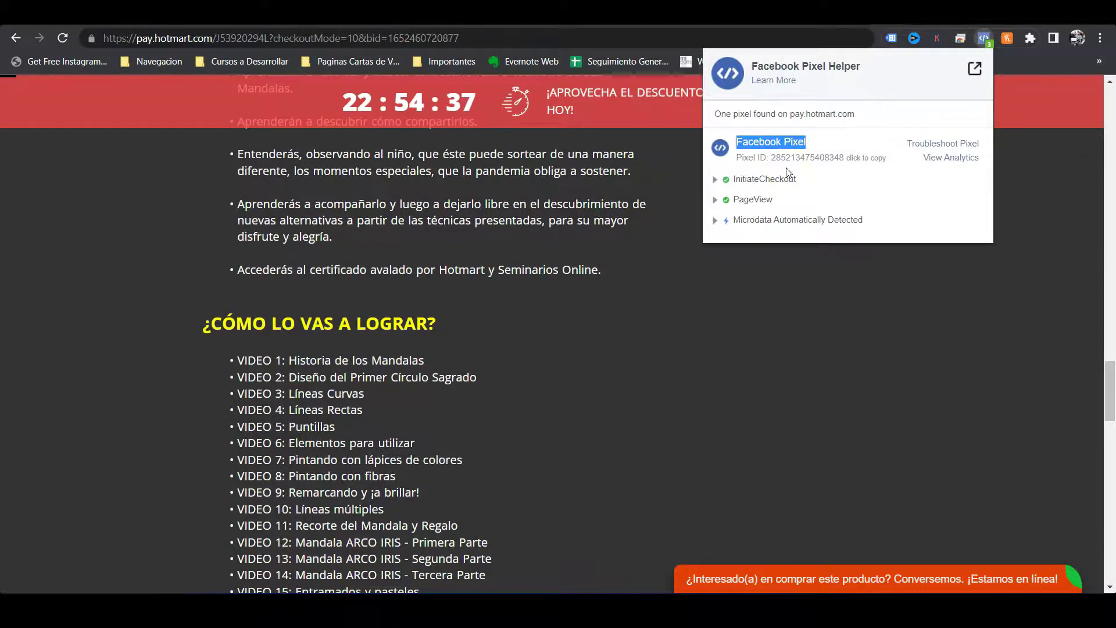
scroll(668, 167, up, 20)
scroll(465, 340, up, 3)
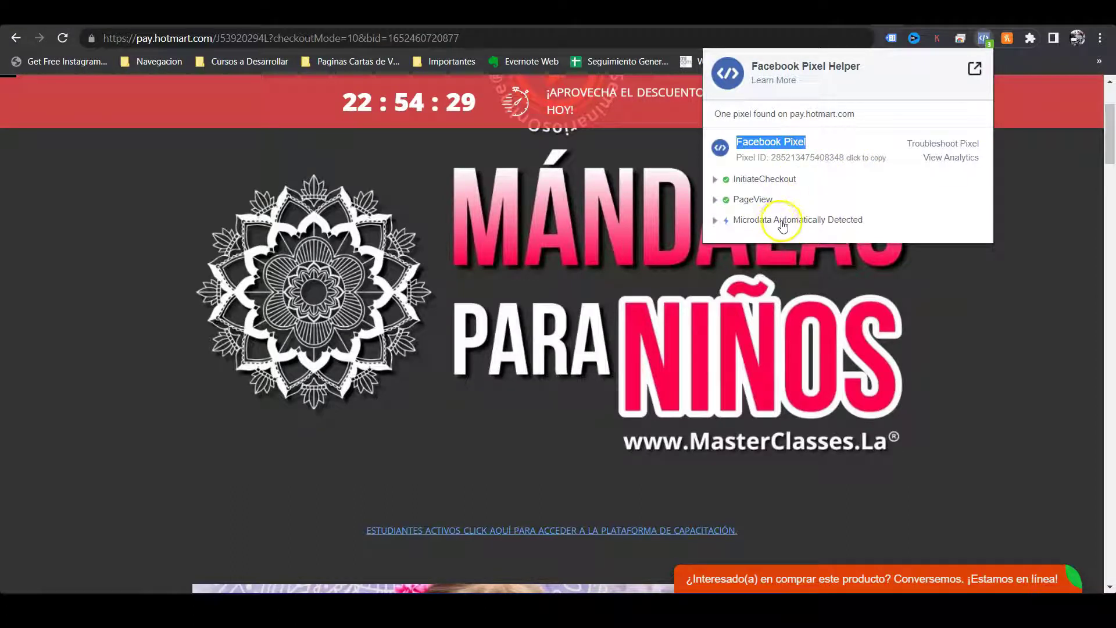
Highlight part of the InitiateCheckout event name in Facebook Pixel Helper, clear the highlight, and leave the event details collapsed
drag(807, 179, 749, 187)
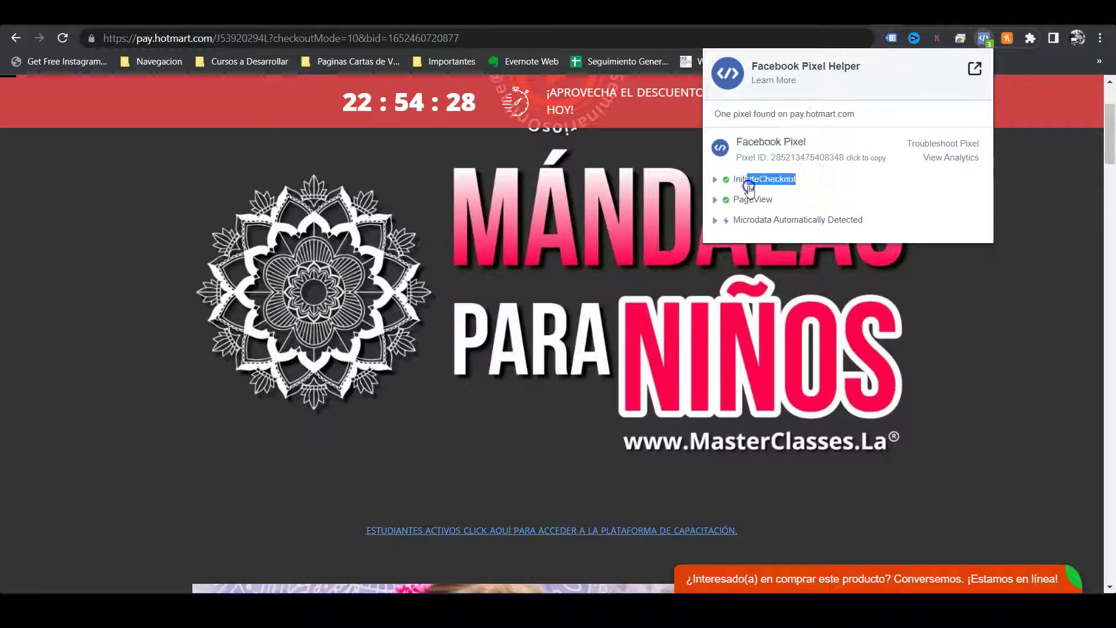
click(749, 184)
click(756, 180)
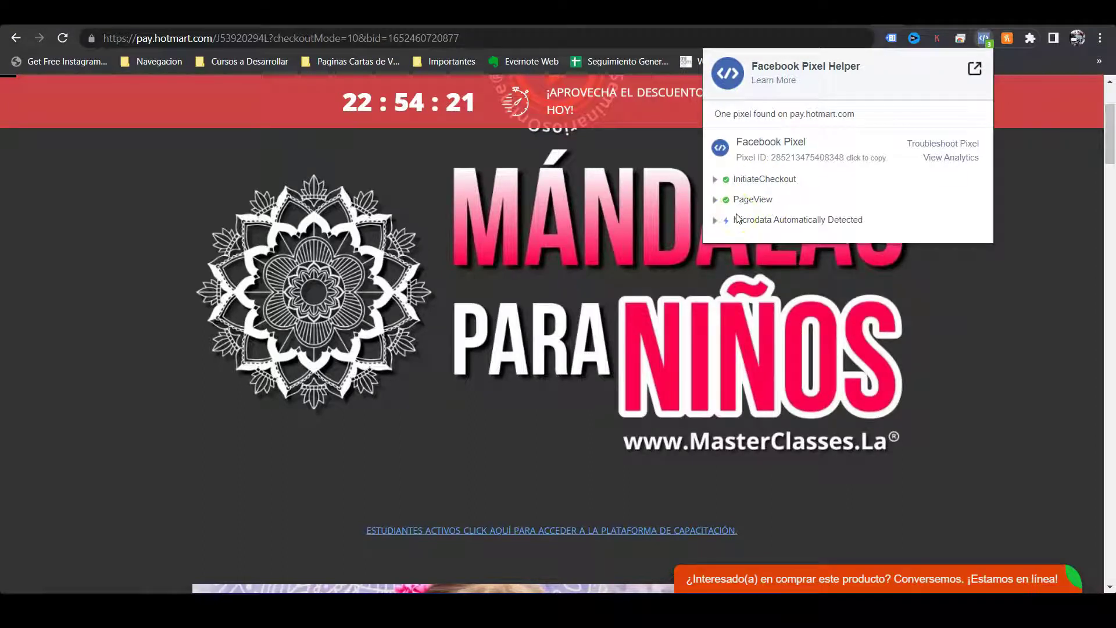
click(789, 113)
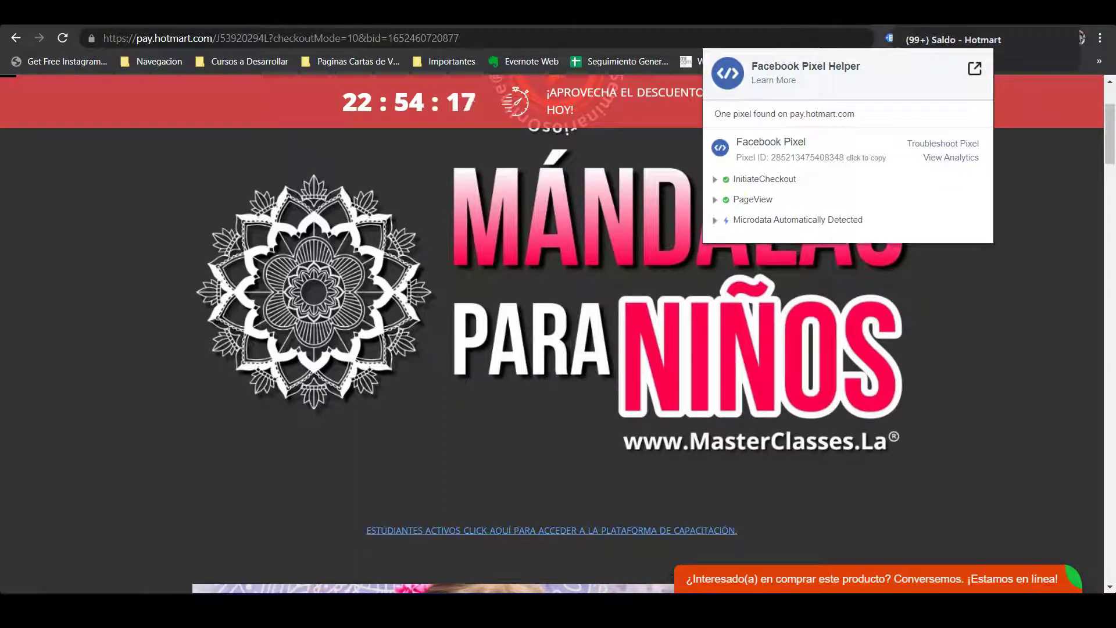
Return to Hotmart and open the Píxel de seguimiento tool from the producer's Herramientas
click(953, 12)
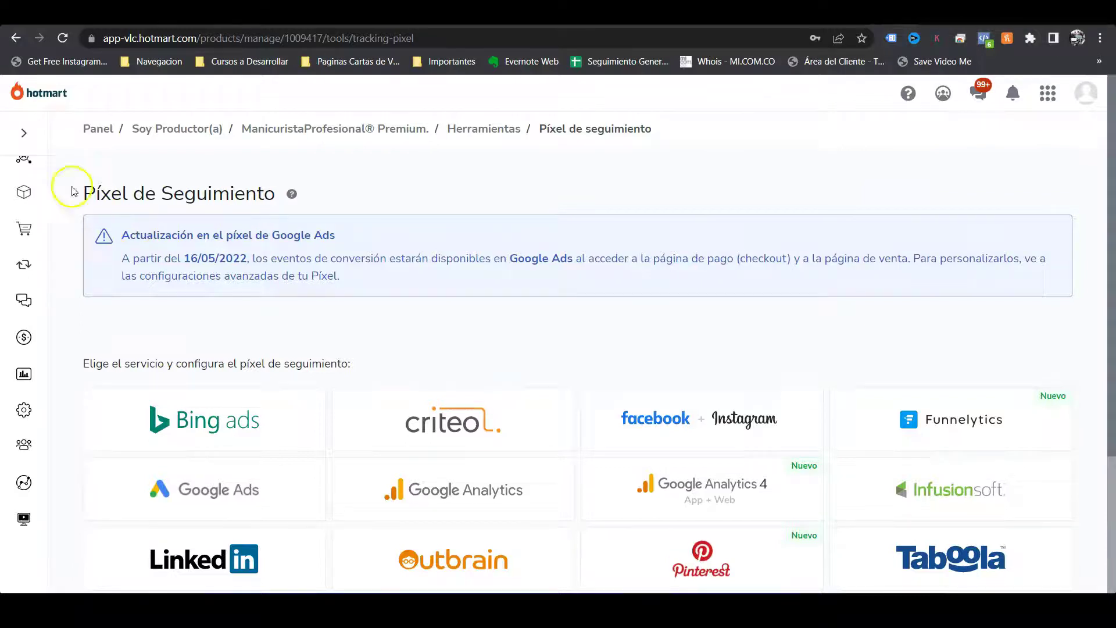
mouse_move(55, 354)
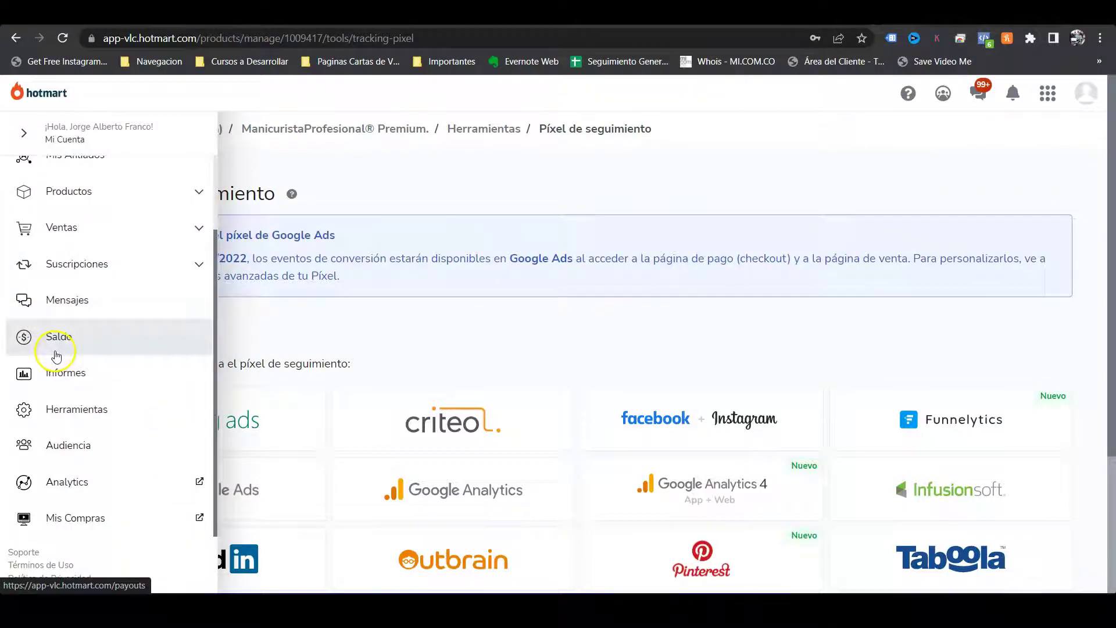
click(77, 416)
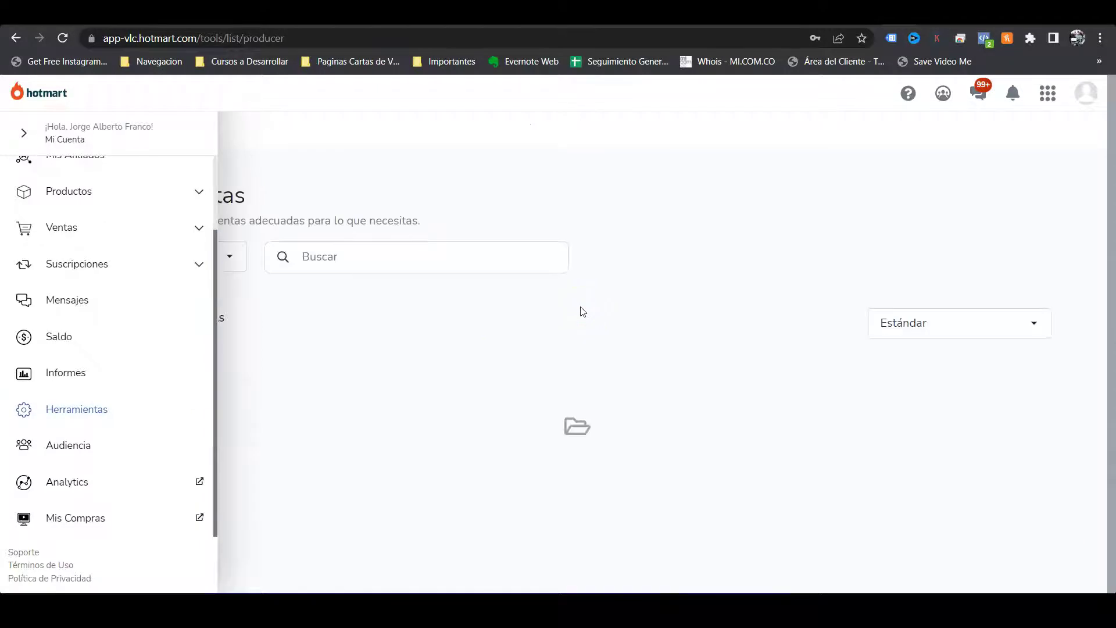
scroll(580, 311, down, 7)
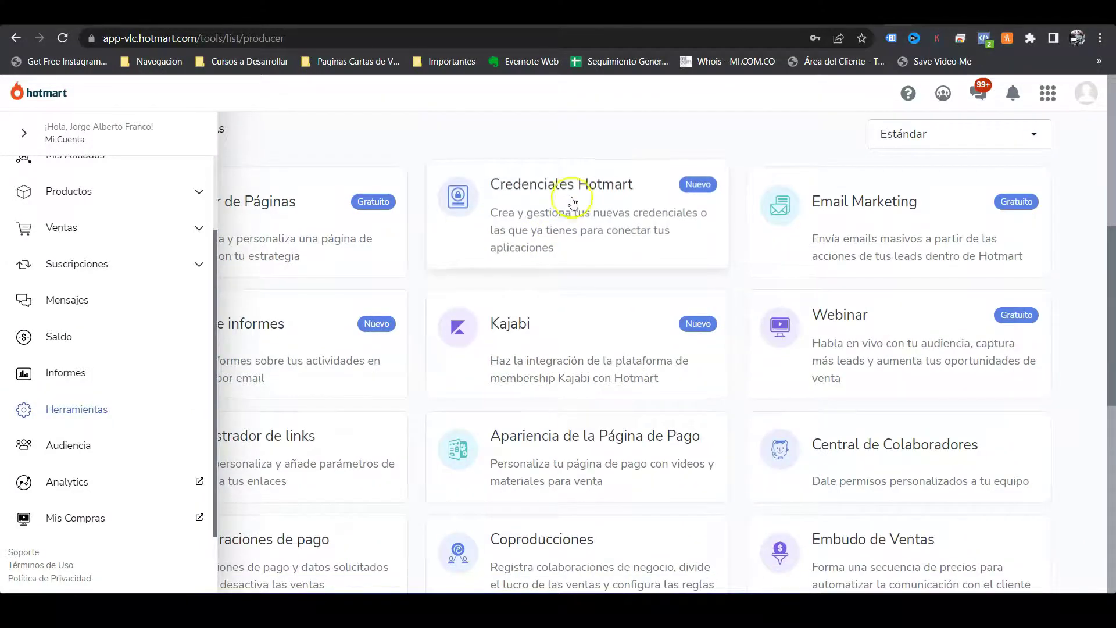
scroll(610, 145, down, 7)
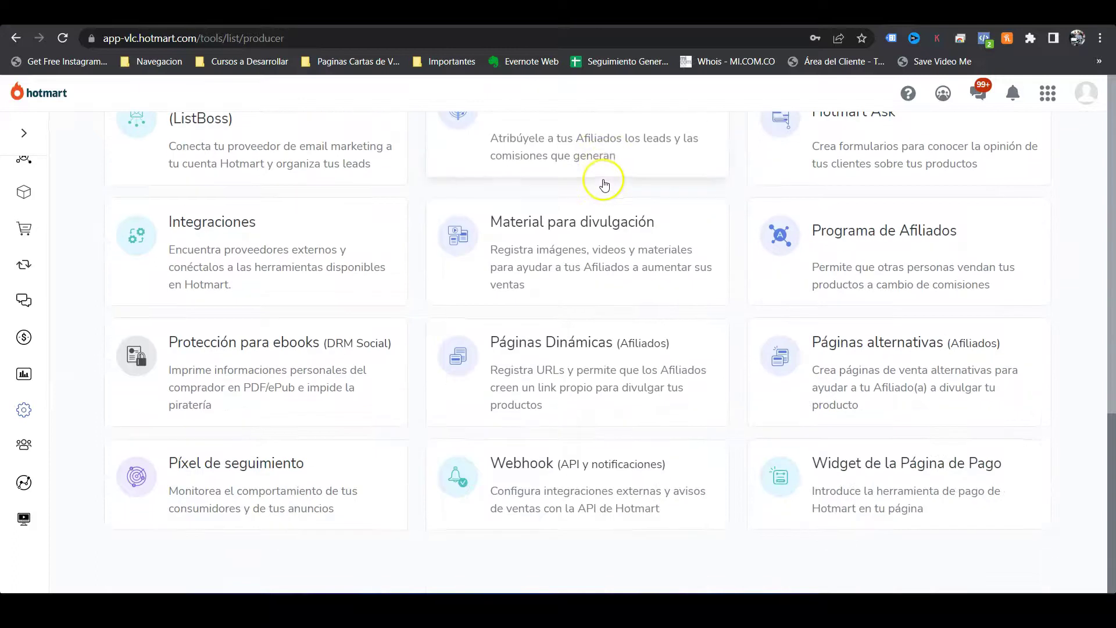
click(219, 479)
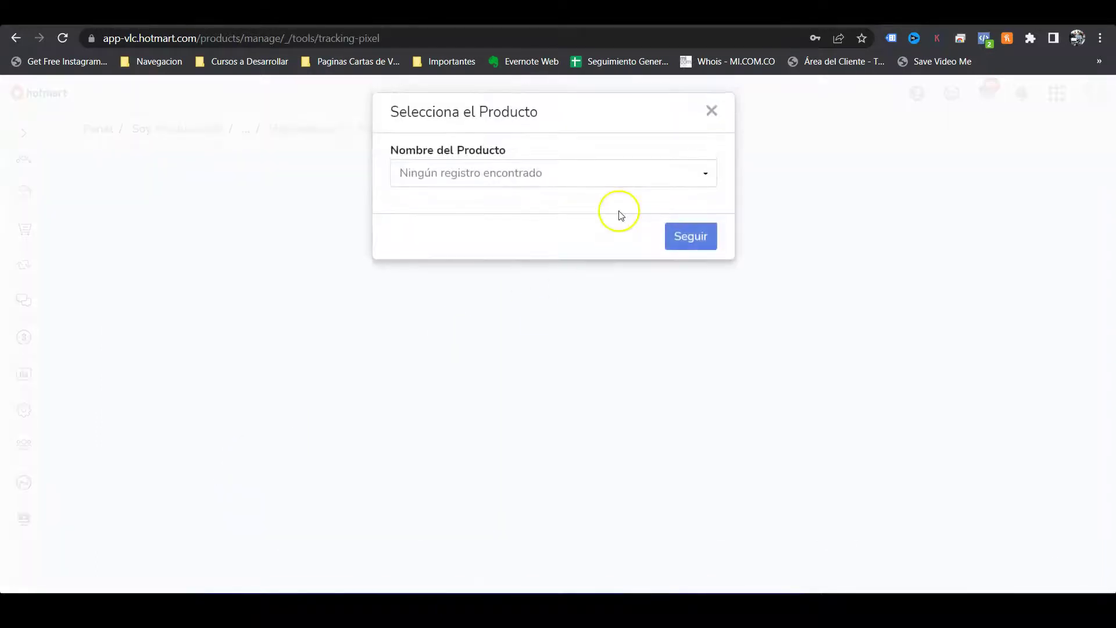
Select the product Desayunos y Anchetas Sorpresa como Negocio and continue to its Píxel de Seguimiento page
click(473, 170)
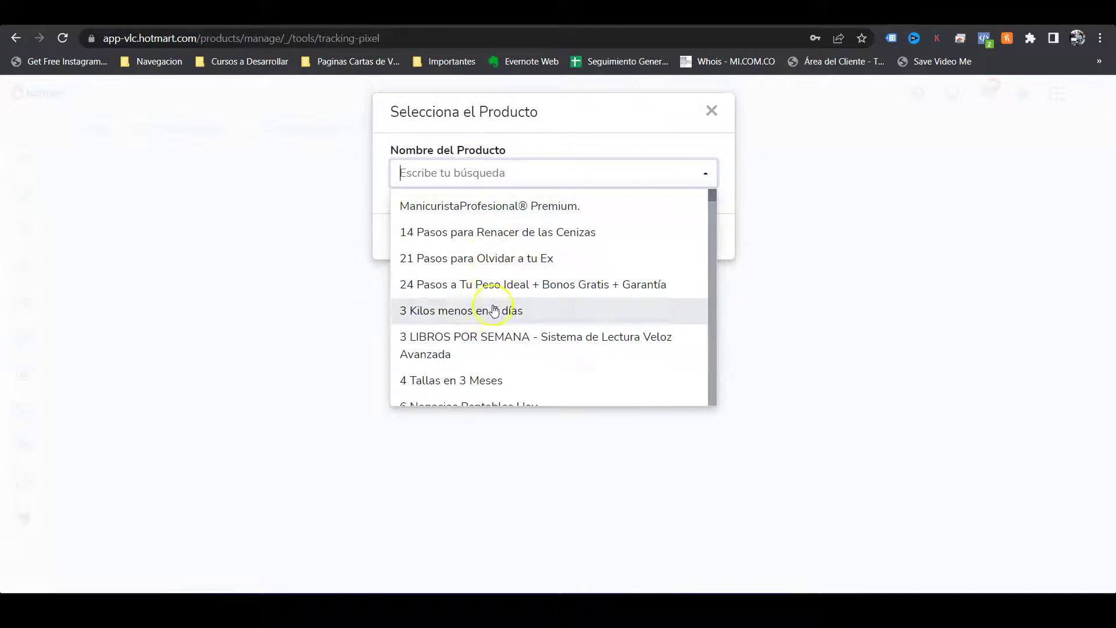
scroll(574, 270, down, 3)
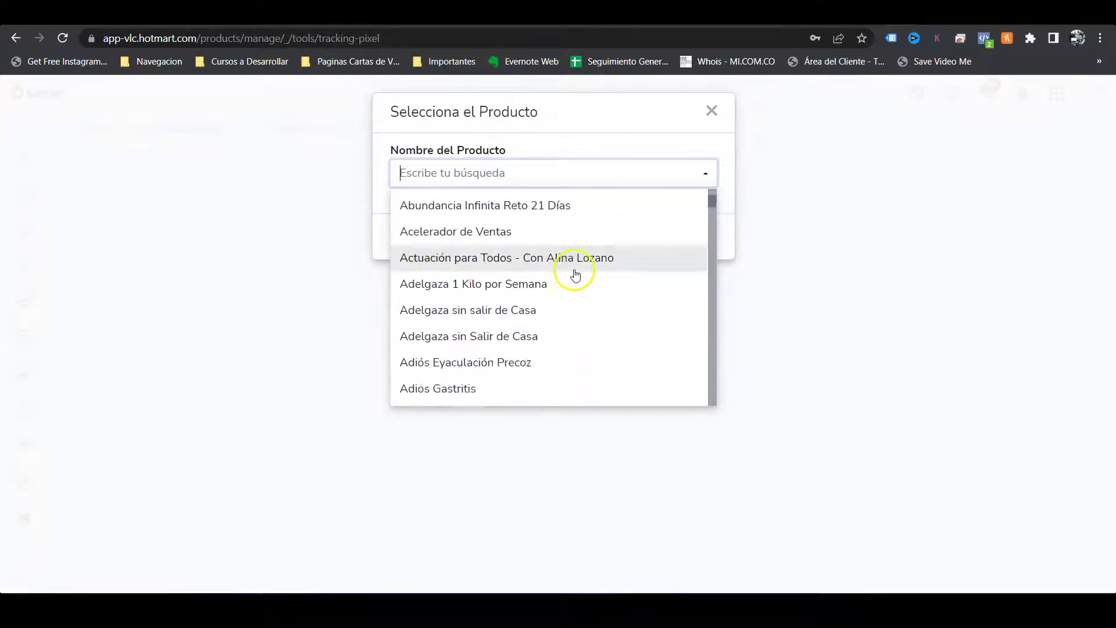
scroll(570, 291, up, 3)
scroll(563, 269, down, 3)
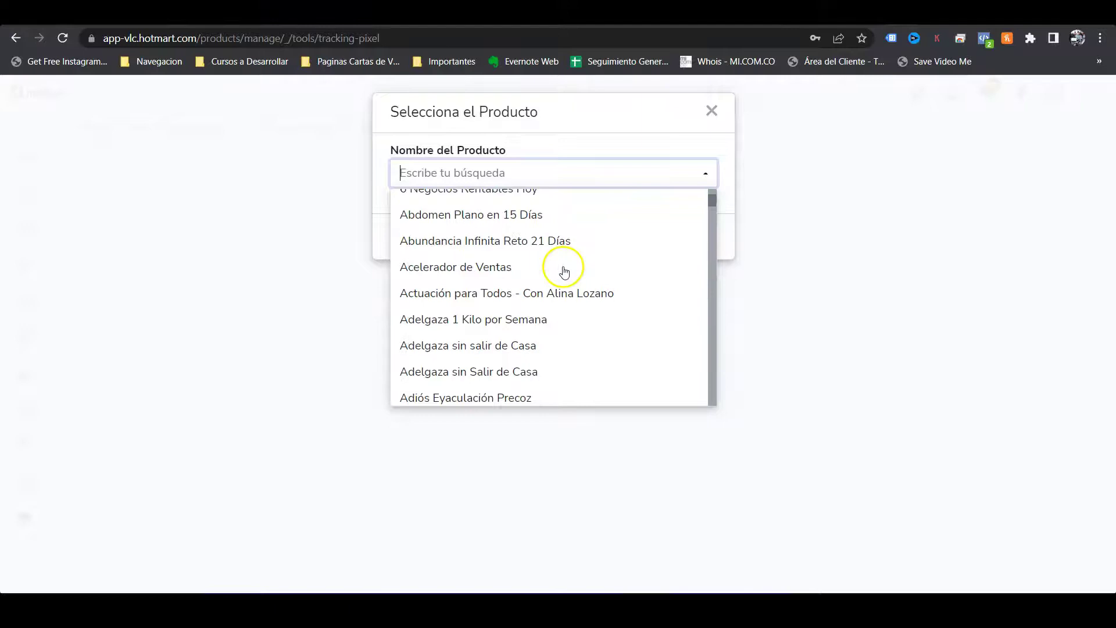
scroll(529, 299, up, 1)
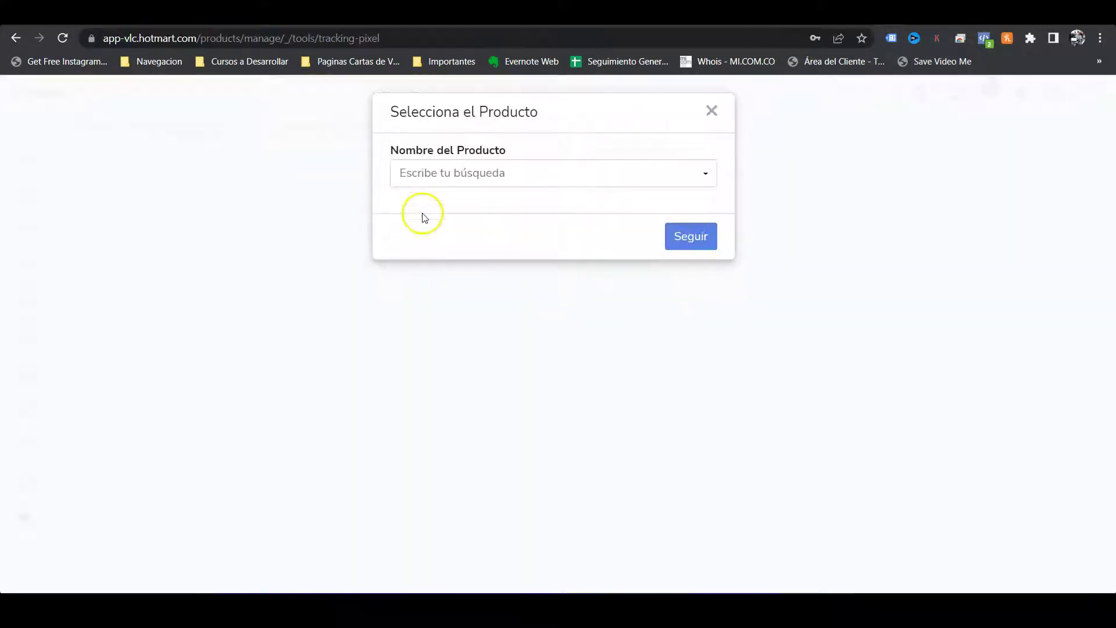
click(474, 173)
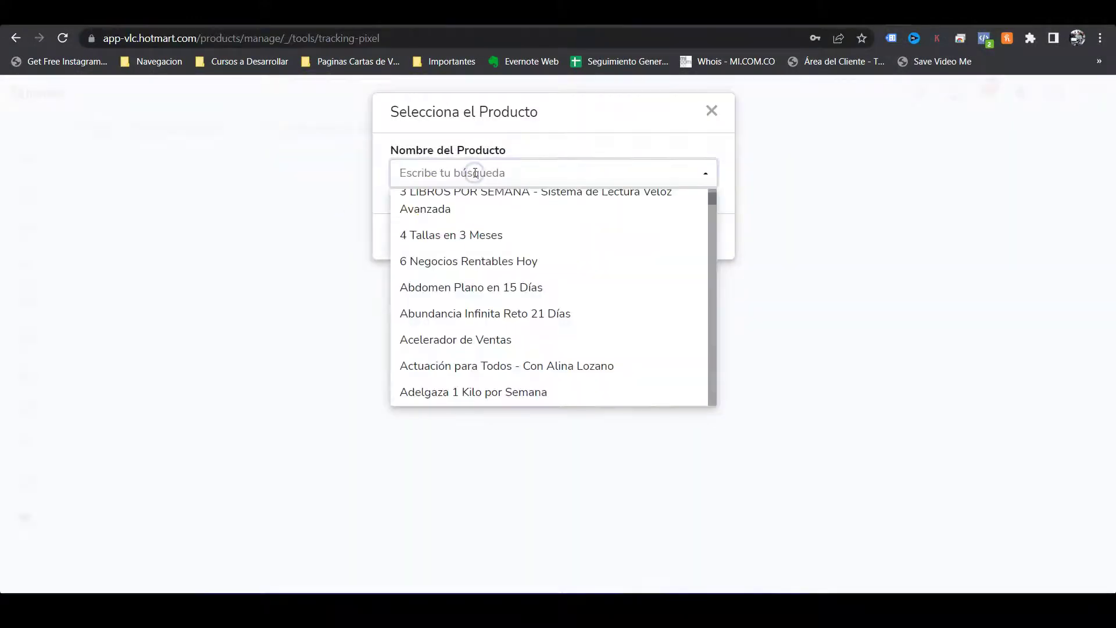
text(desa)
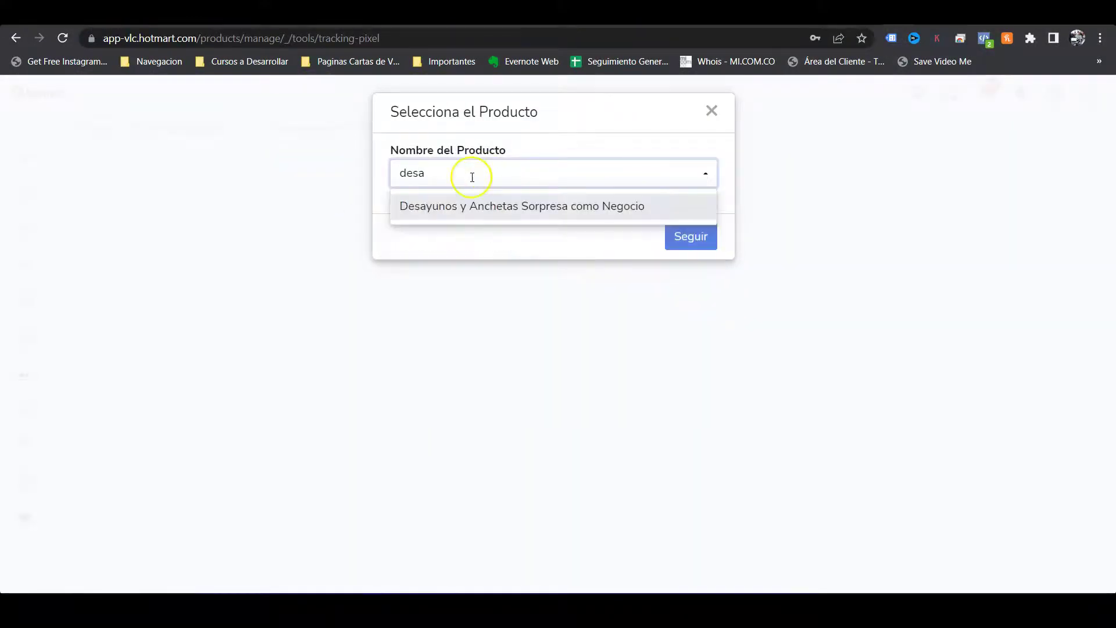
click(486, 204)
click(692, 236)
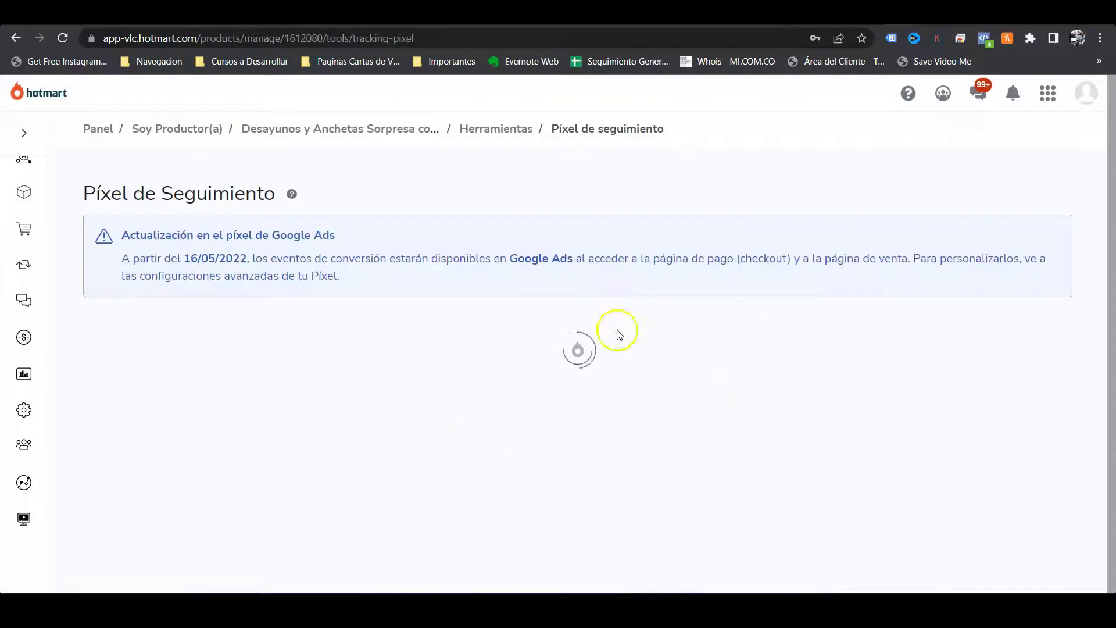
Open the Facebook + Instagram pixel configuration and copy the ViajeroD - Desayunos y Anchetas como Negocio pixel ID from Facebook Events Manager
scroll(756, 344, down, 3)
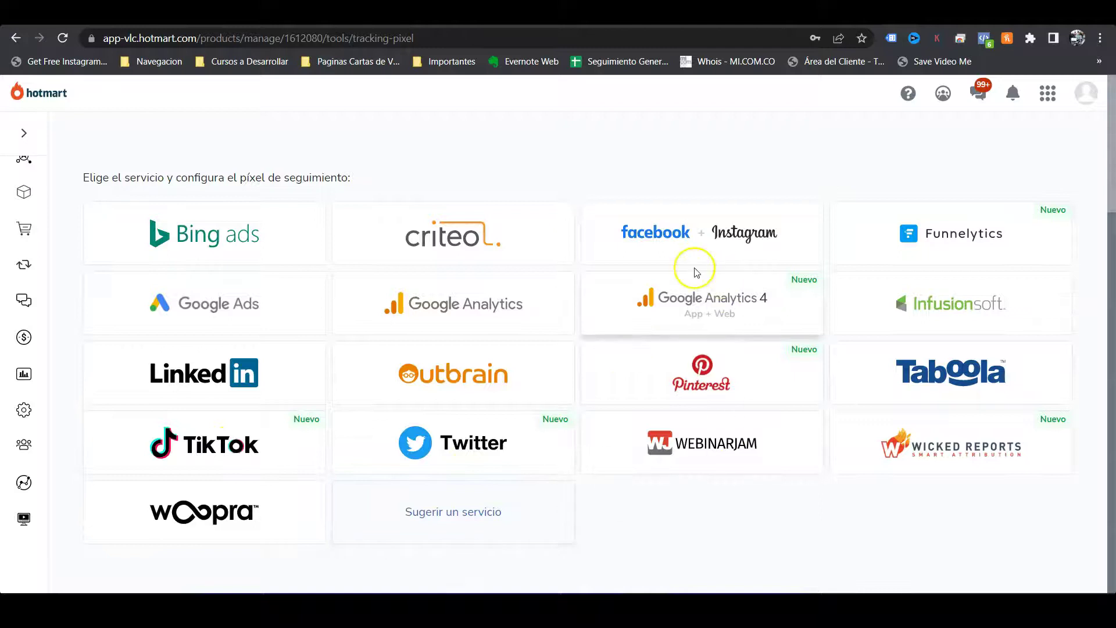
click(705, 233)
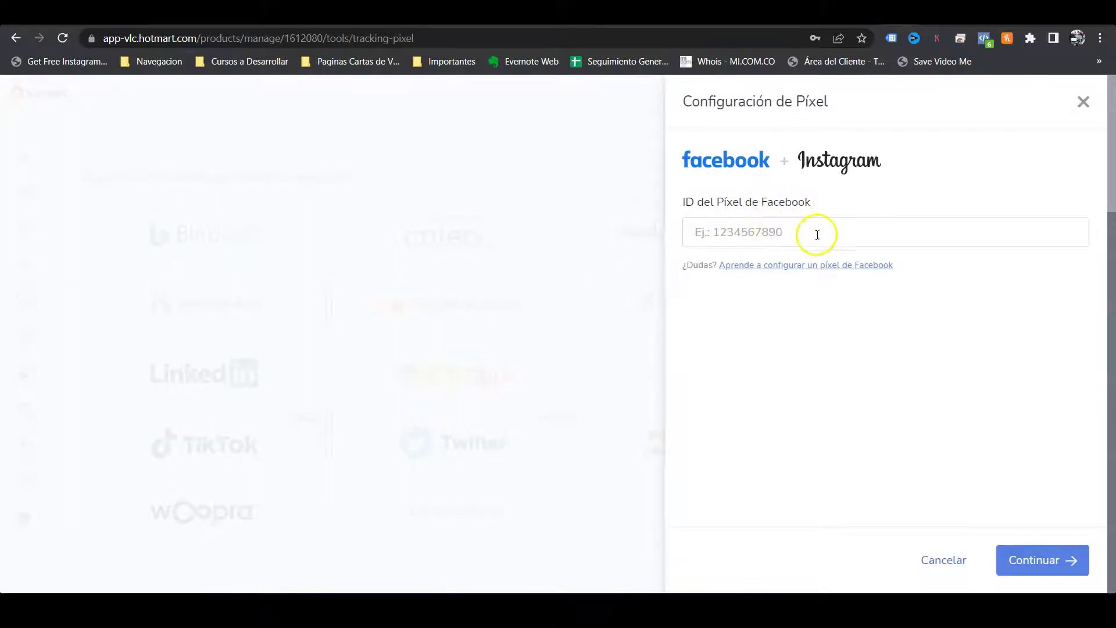
key(ctrl+Tab)
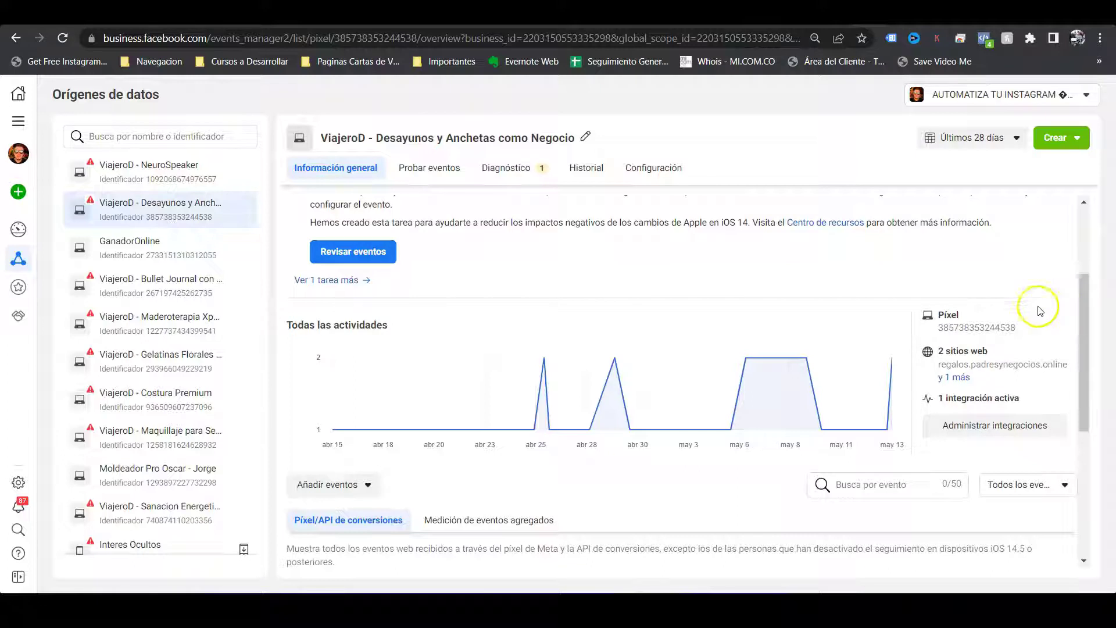
drag(1016, 327, 951, 328)
key(ctrl+c)
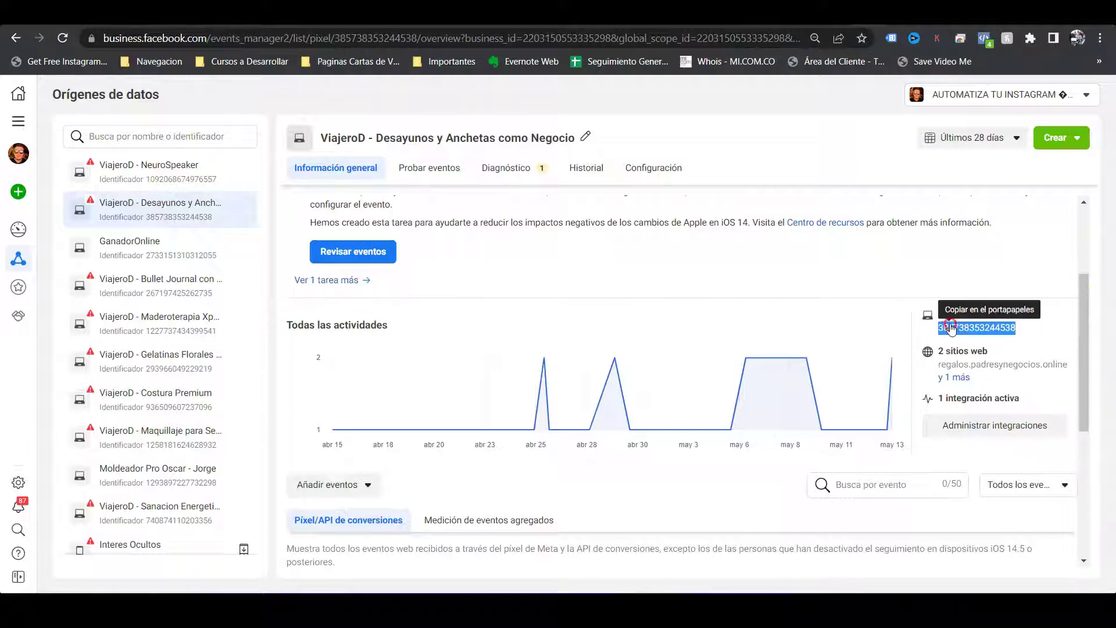
right_click(973, 339)
click(762, 340)
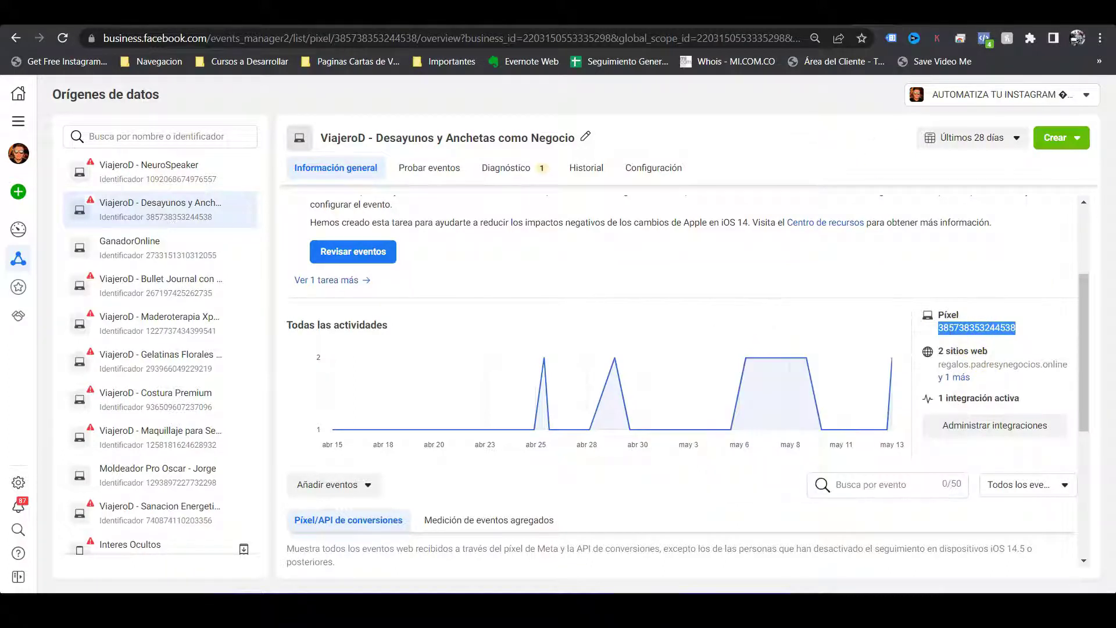
Return to Hotmart, paste the copied ID as the ID del Píxel de Facebook, and continue to the event selection
key(alt+Tab)
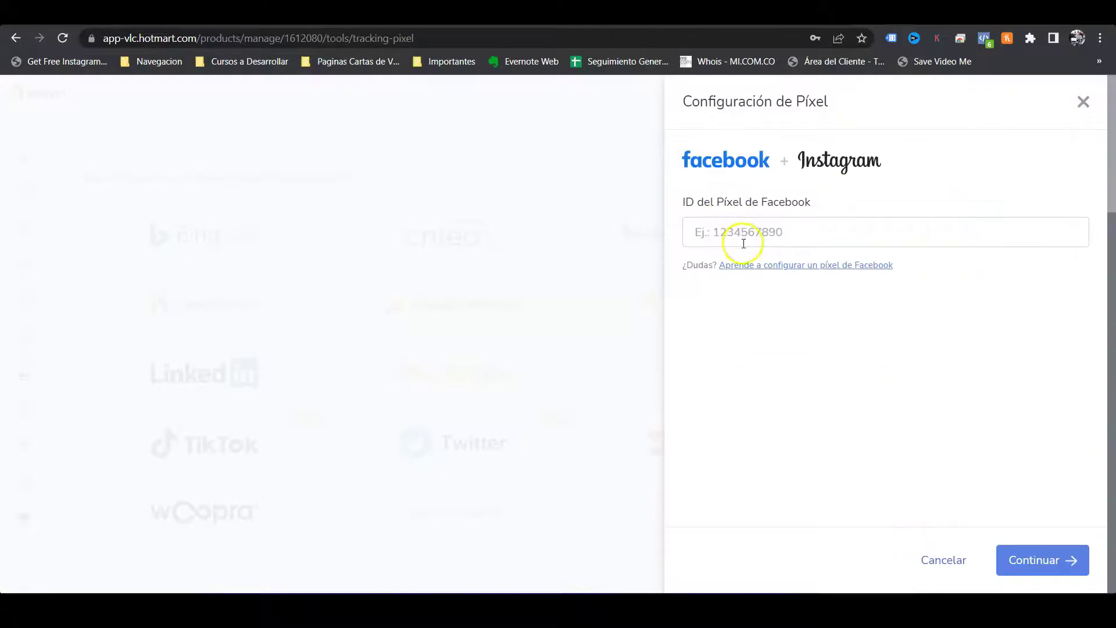
click(742, 233)
right_click(742, 234)
click(792, 350)
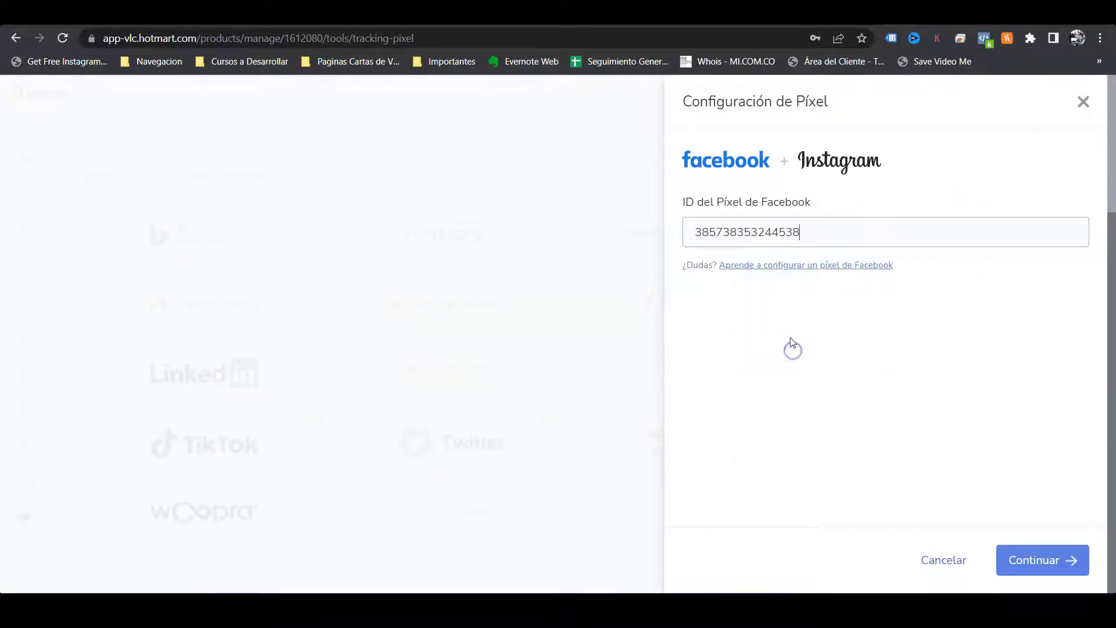
click(1068, 567)
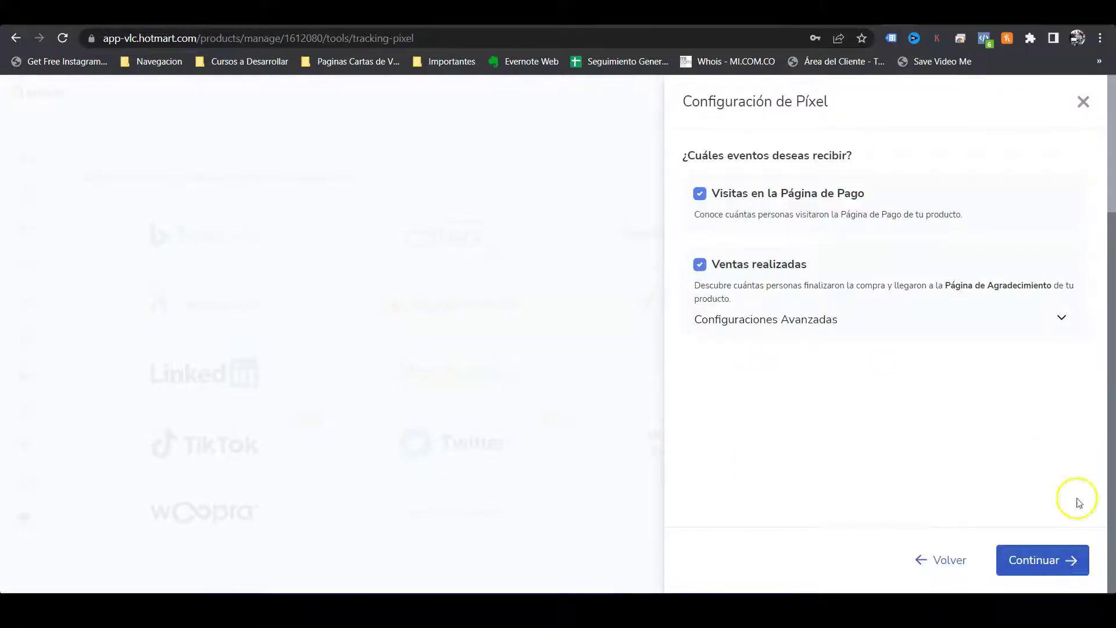
Highlight the Visitas en la Página de Pago event option several times and clear the highlight
drag(712, 195, 971, 191)
click(947, 151)
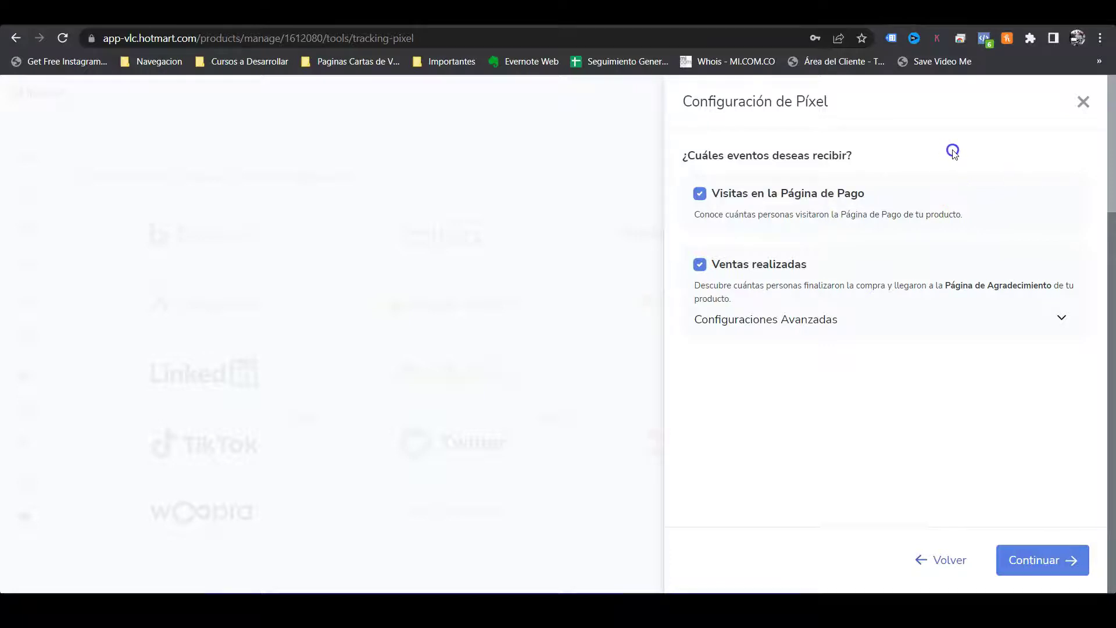
drag(708, 197, 889, 201)
click(889, 155)
drag(723, 203, 884, 192)
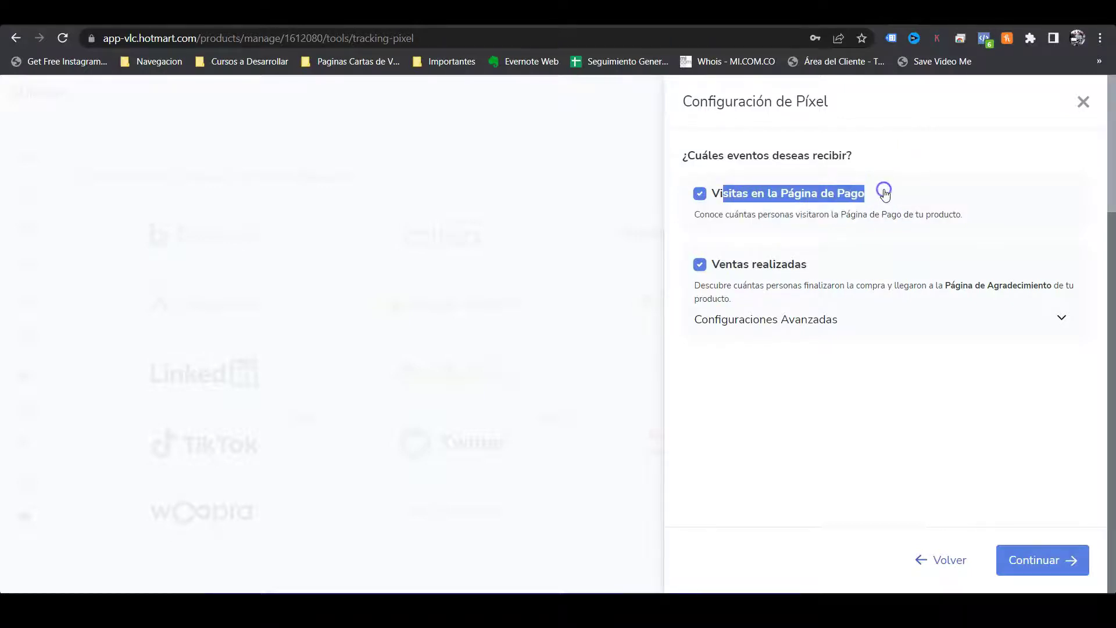
click(895, 150)
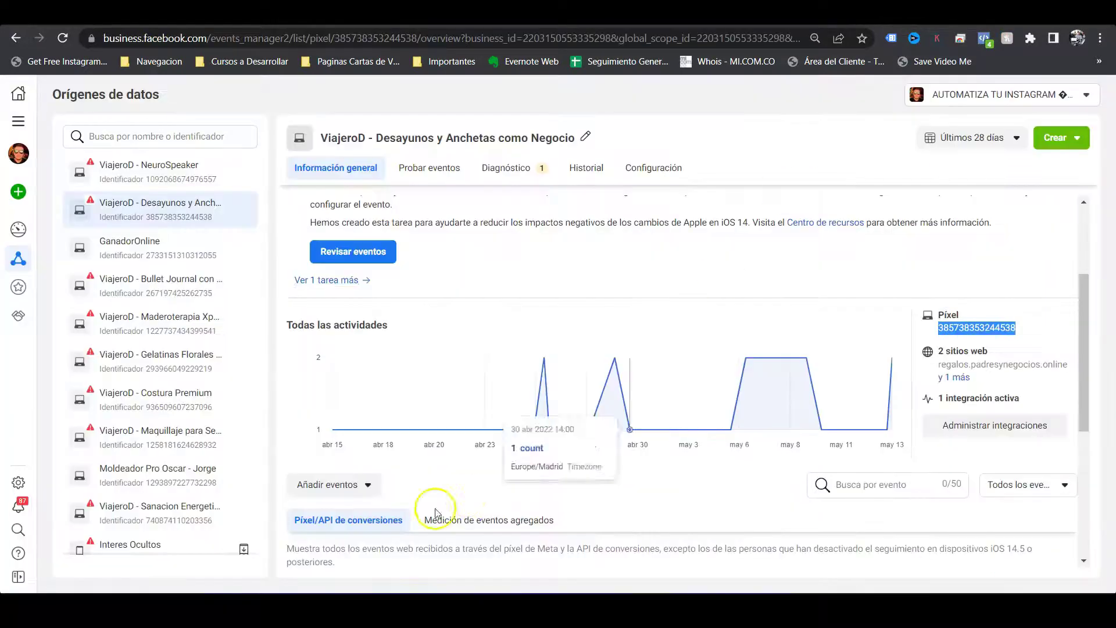
Compare Hotmart's Visitas en la Página de Pago option with Iniciar pago in Events Manager and InitiateCheckout in Facebook Pixel Helper
scroll(436, 498, down, 5)
drag(337, 368, 411, 361)
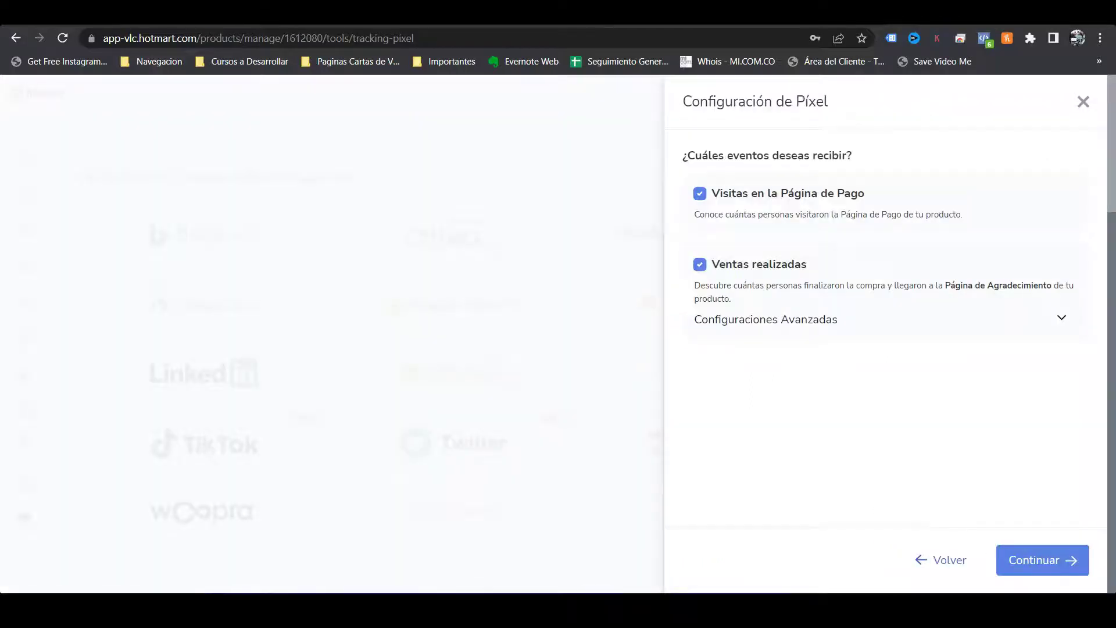
drag(723, 193, 876, 190)
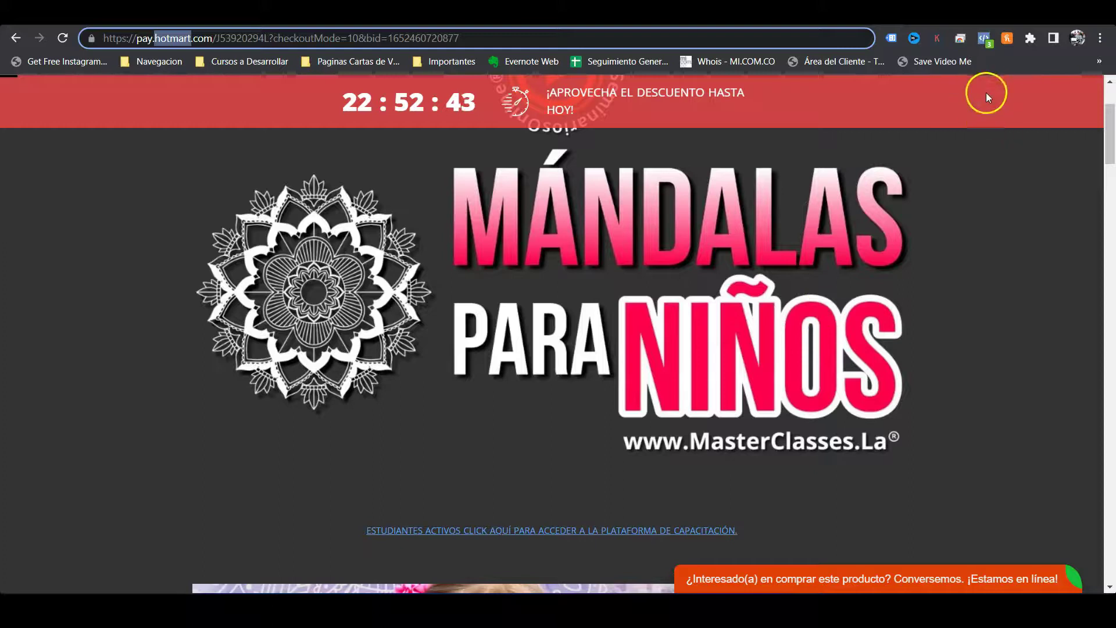
click(983, 39)
drag(802, 179, 729, 182)
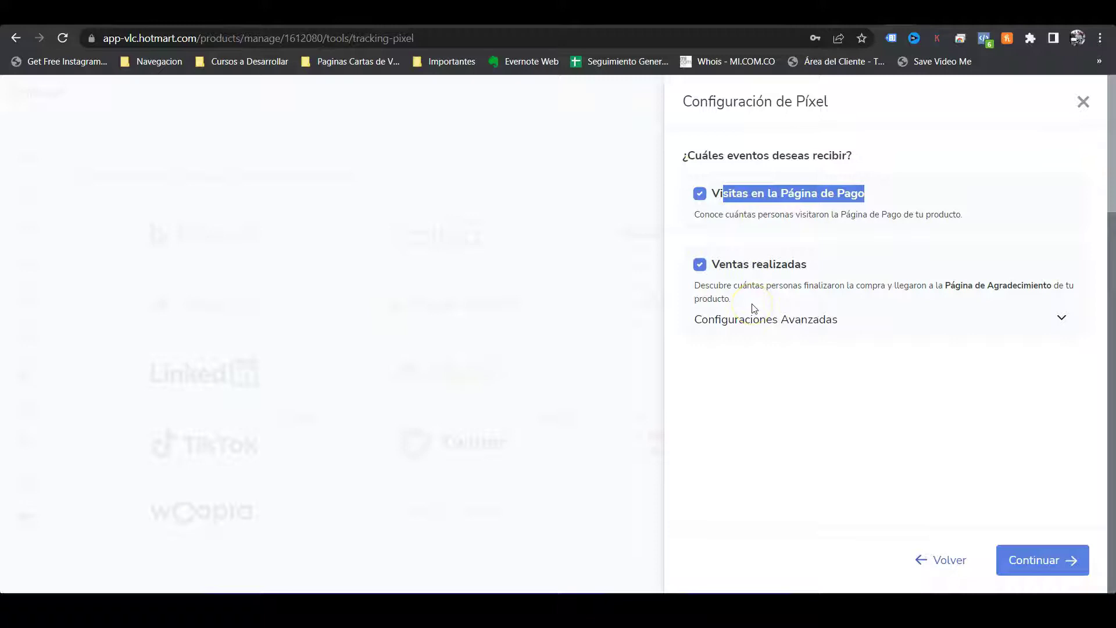
Highlight Ventas realizadas in Hotmart, keep both events enabled, and continue to the question about sending events from an own domain
drag(712, 267, 814, 269)
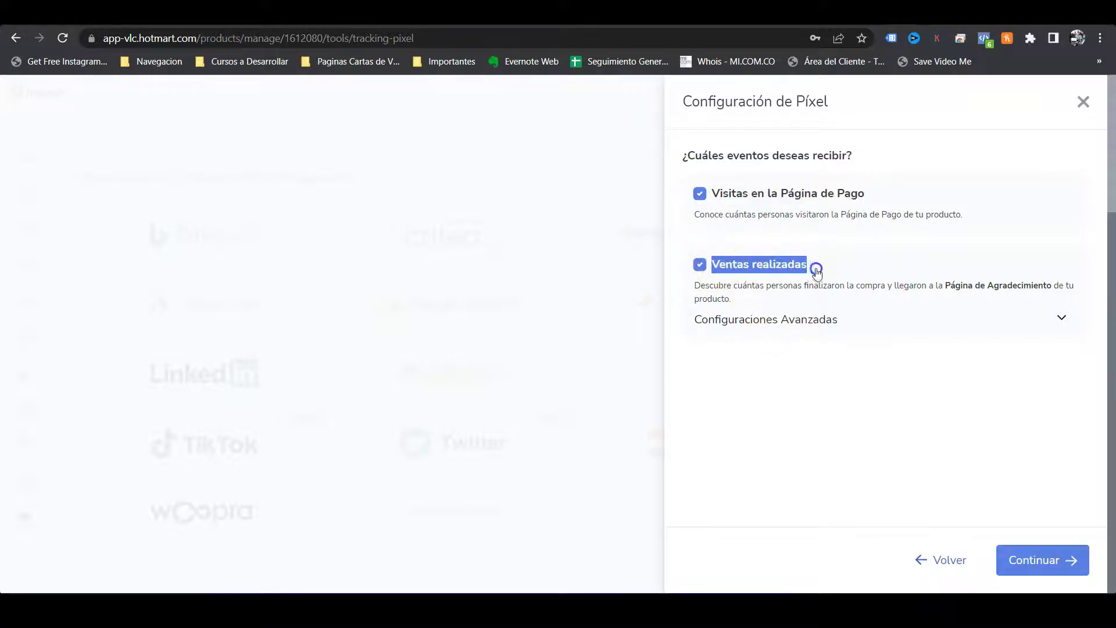
click(853, 395)
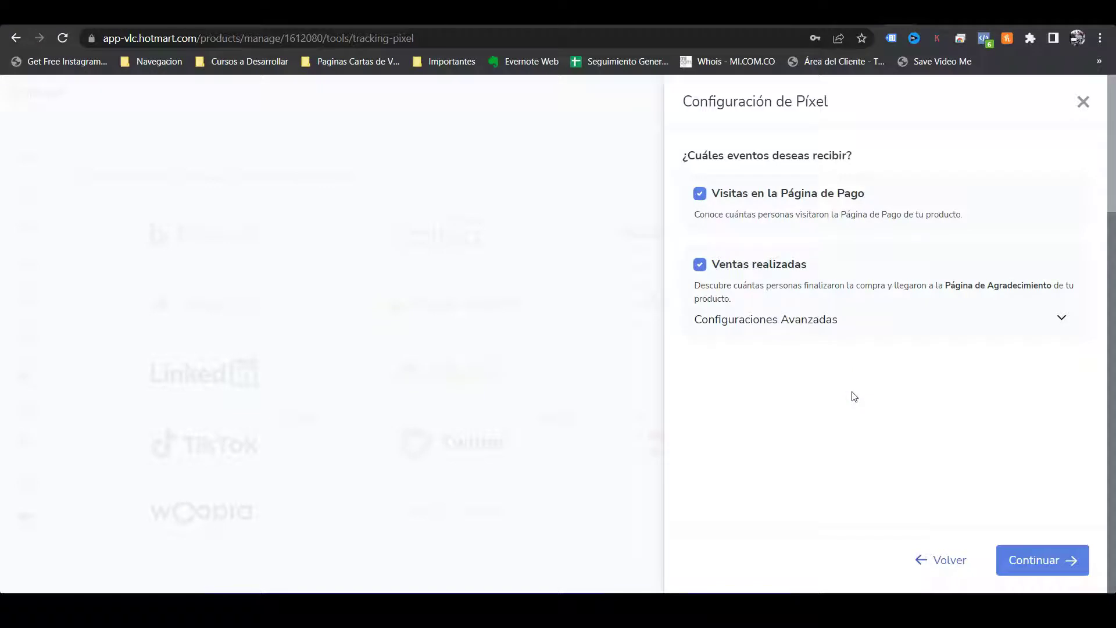
click(858, 394)
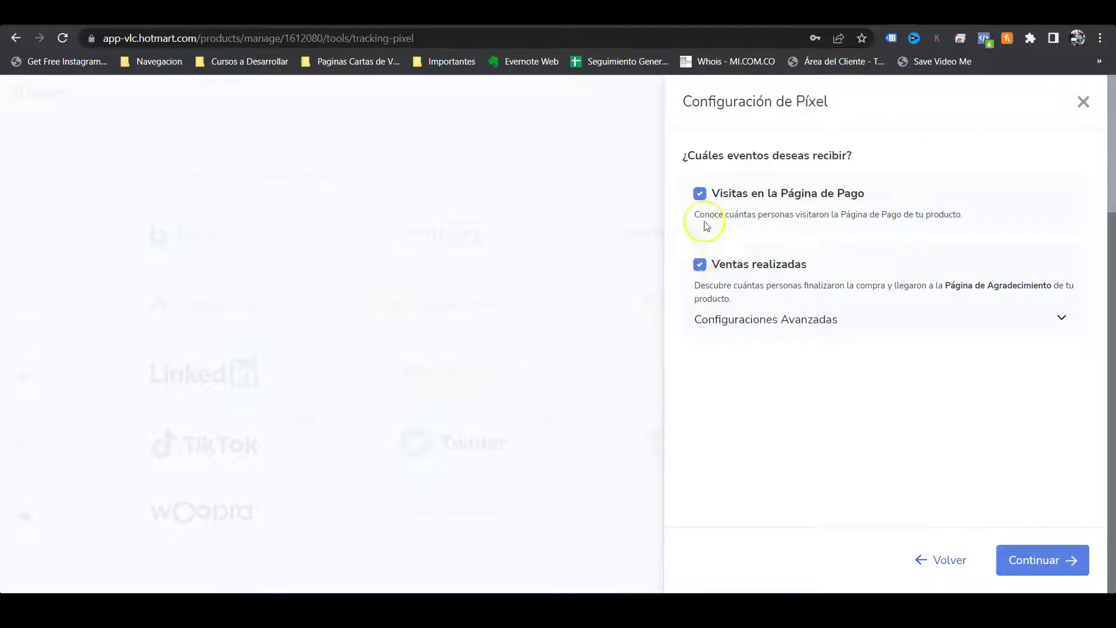
click(1066, 575)
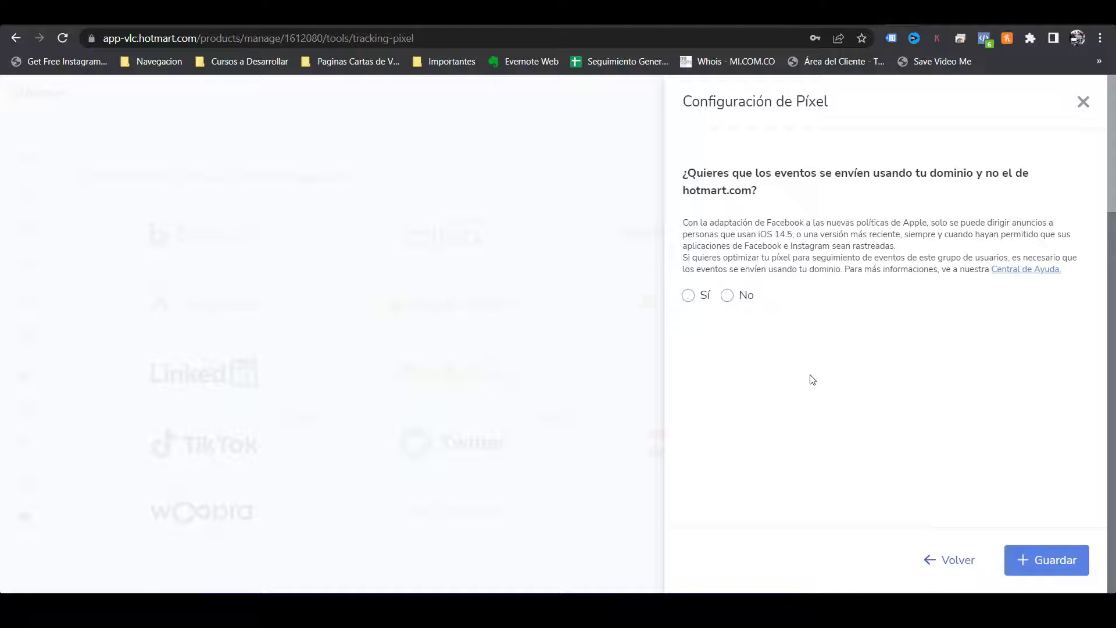
Highlight passages of the explanation about Facebook's adaptation to Apple's new policies and sending events through the own domain
drag(681, 221, 1011, 292)
click(843, 344)
drag(770, 223, 902, 219)
drag(932, 221, 1017, 295)
click(727, 217)
drag(692, 222, 946, 256)
Highlight the words Apple, iOS and políticas in the explanation of the domain option
click(866, 222)
double_click(914, 222)
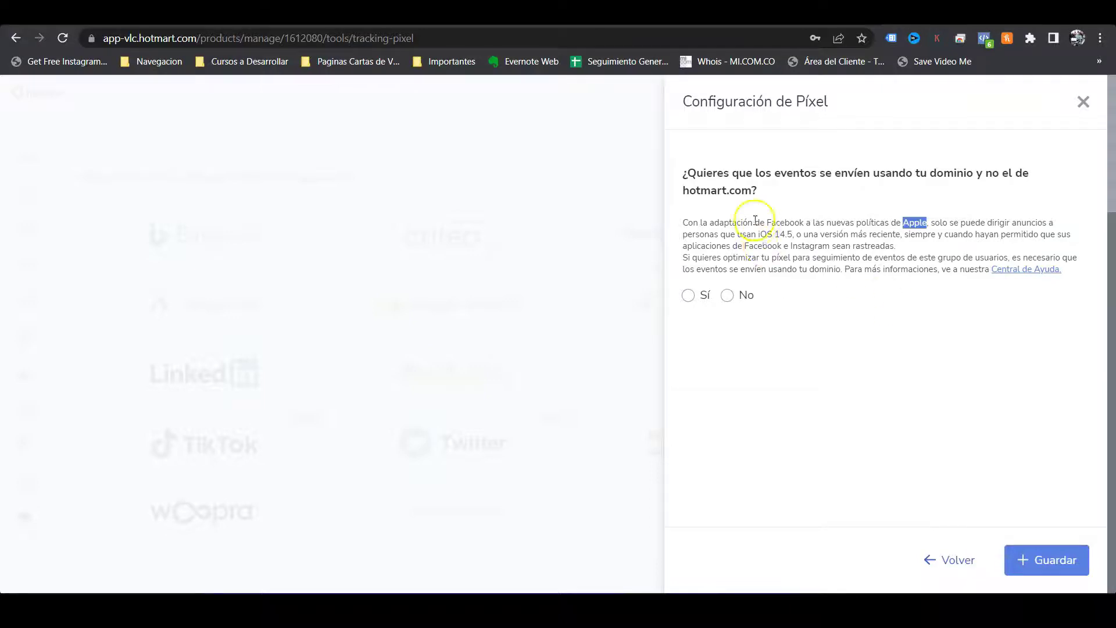
double_click(765, 234)
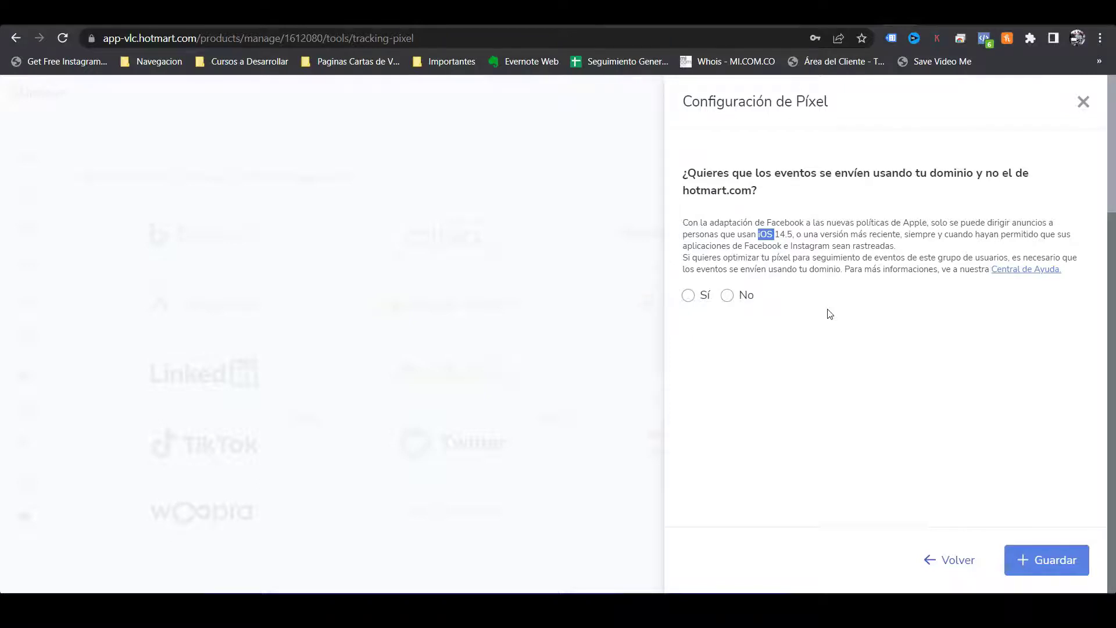
double_click(909, 222)
click(875, 225)
double_click(876, 225)
Switch to the Mándalas para Niños sales page and highlight the InitiateCheckout event in Facebook Pixel Helper
click(988, 12)
click(628, 367)
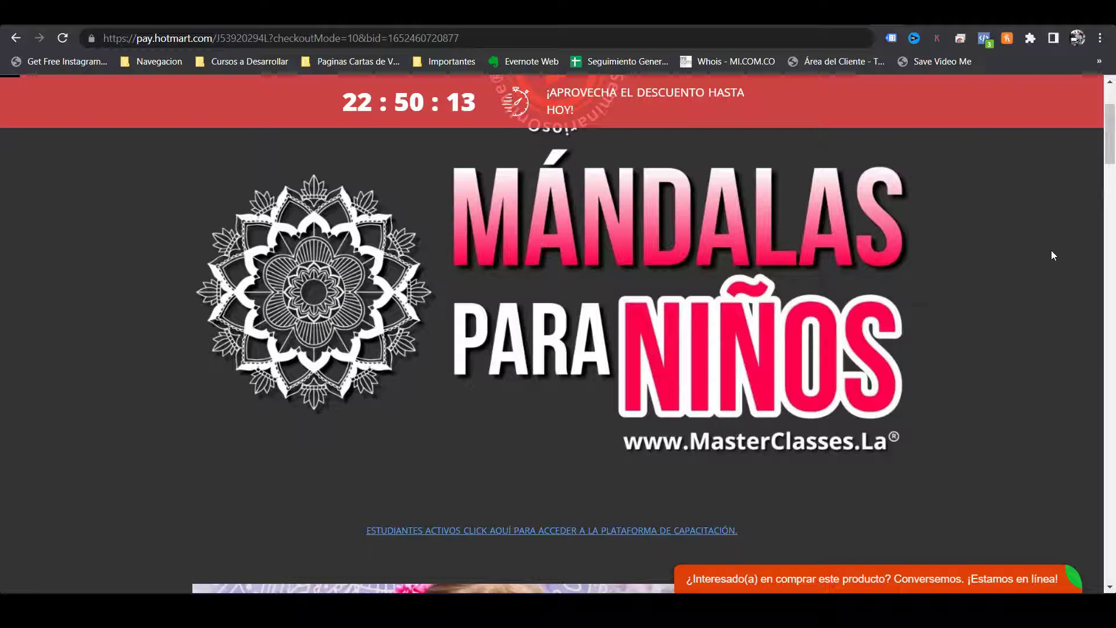
click(983, 38)
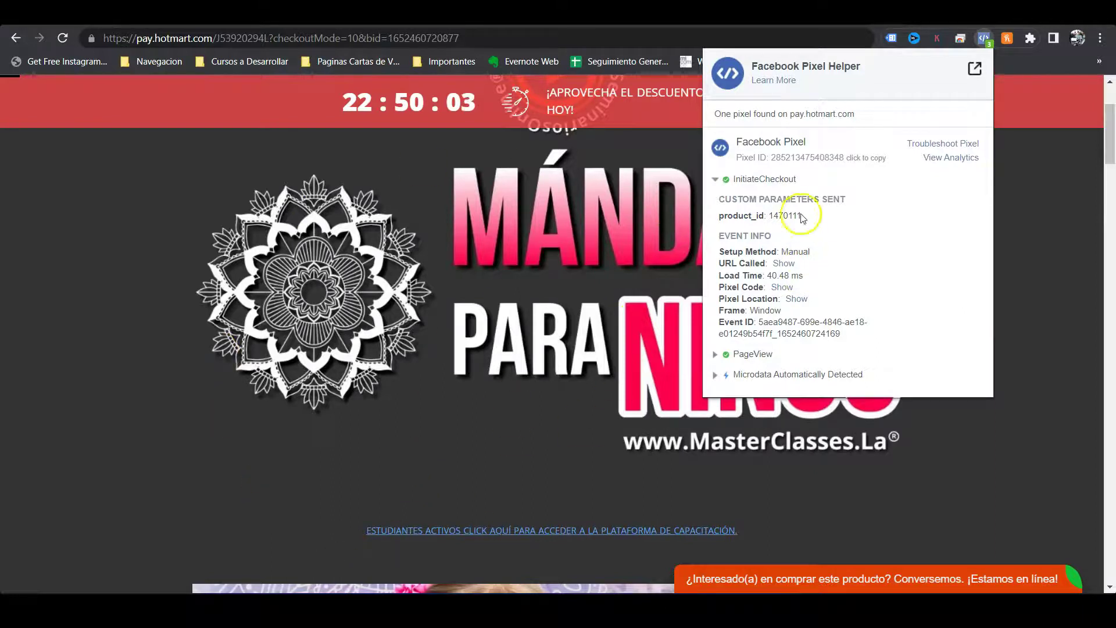
drag(797, 179, 736, 182)
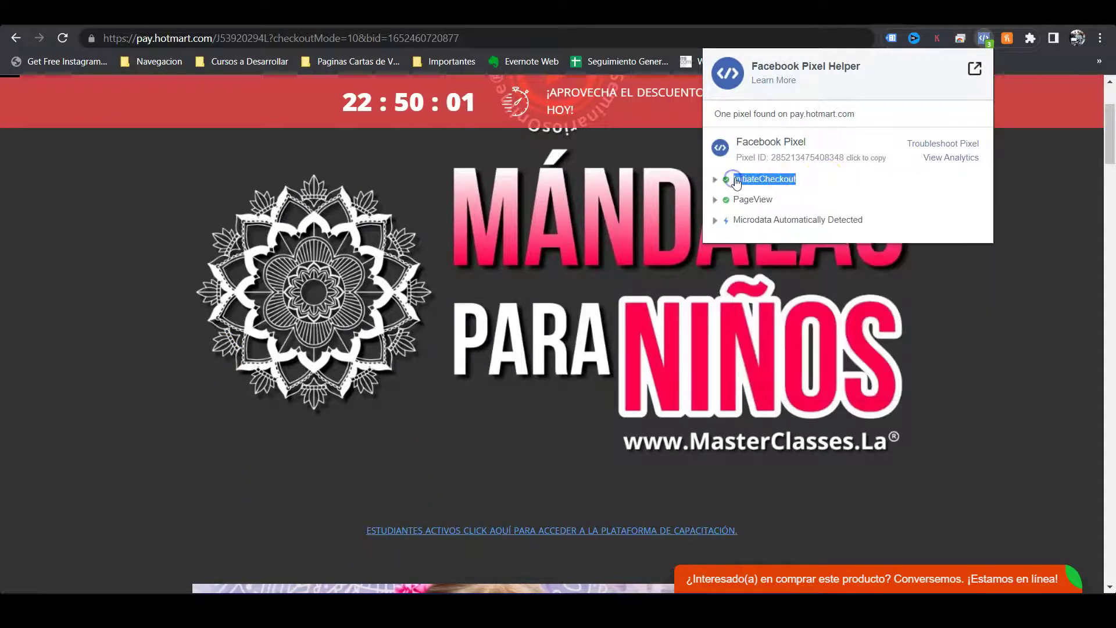
Compare Iniciar pago in Events Manager with the events in Facebook Pixel Helper, and return to Hotmart's domain question with the highlight cleared
key(ctrl+Tab)
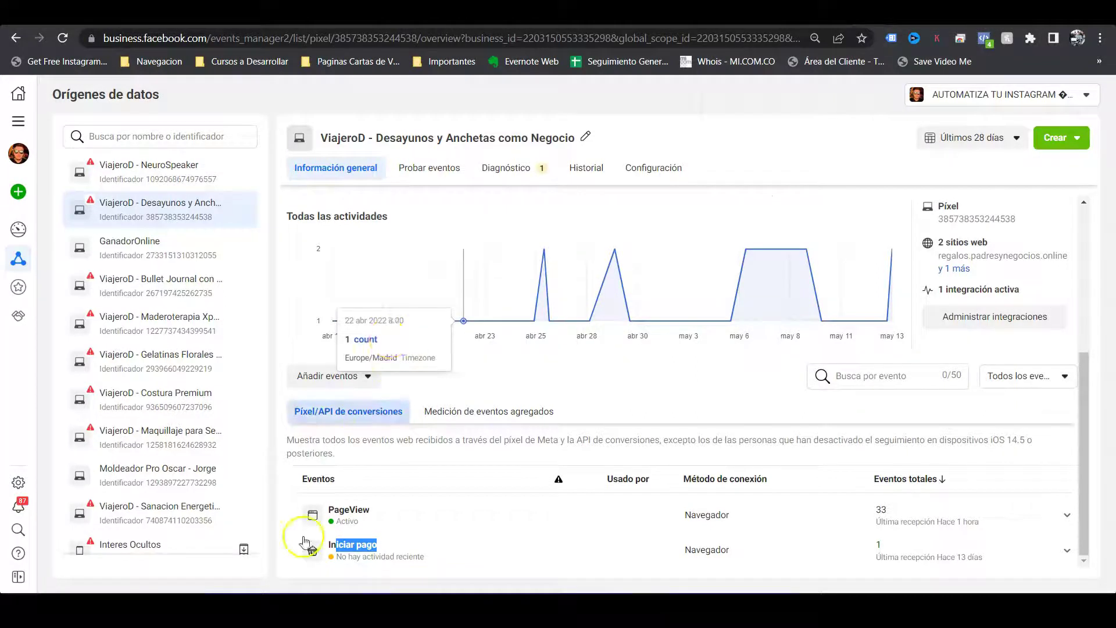
key(ctrl+shift+Tab)
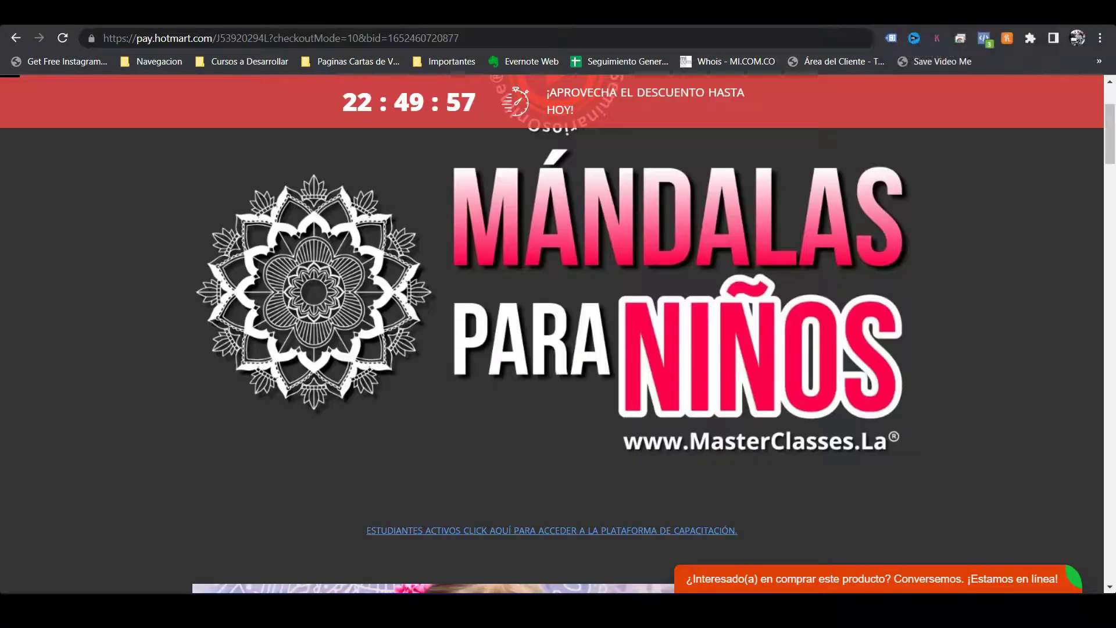
click(984, 38)
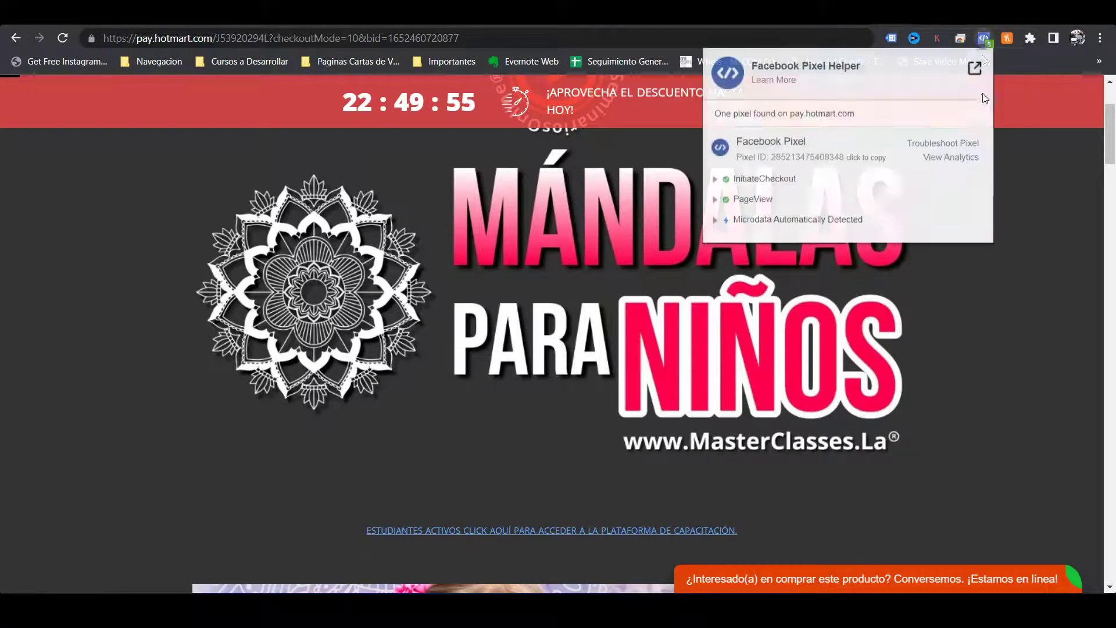
click(984, 225)
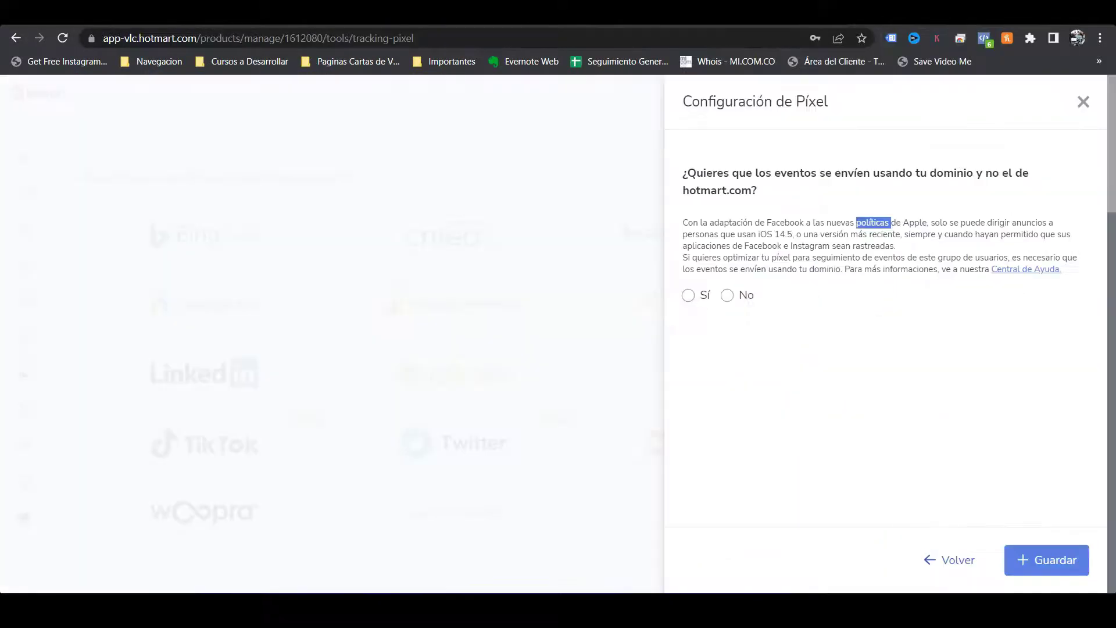
click(914, 243)
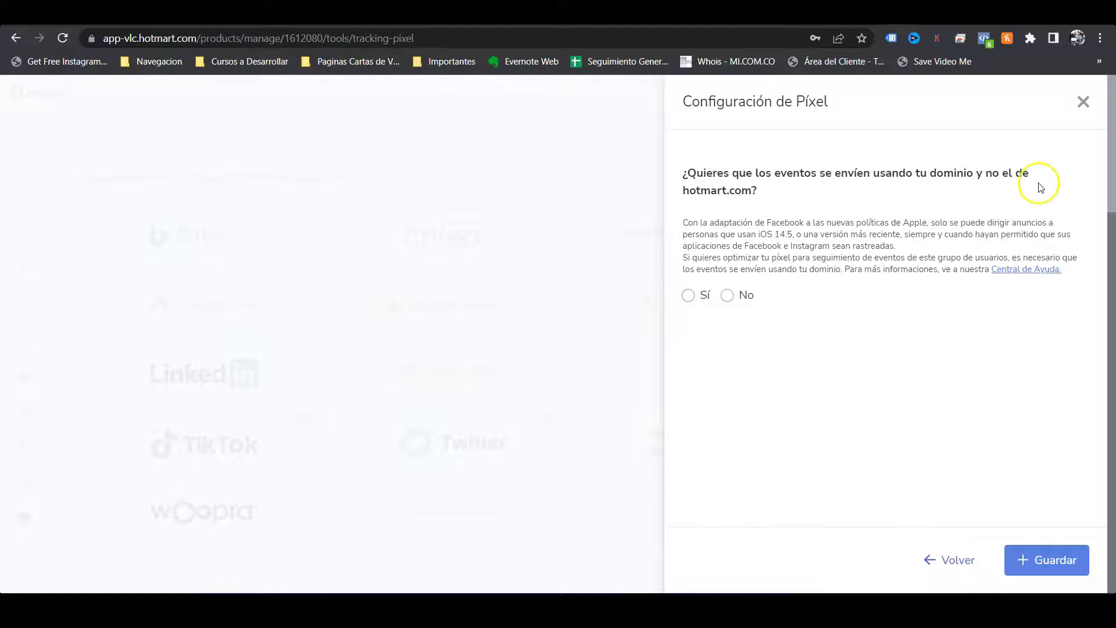
Highlight Apple, the phrase about seguimiento de eventos and the question about sending events through the own domain
double_click(914, 223)
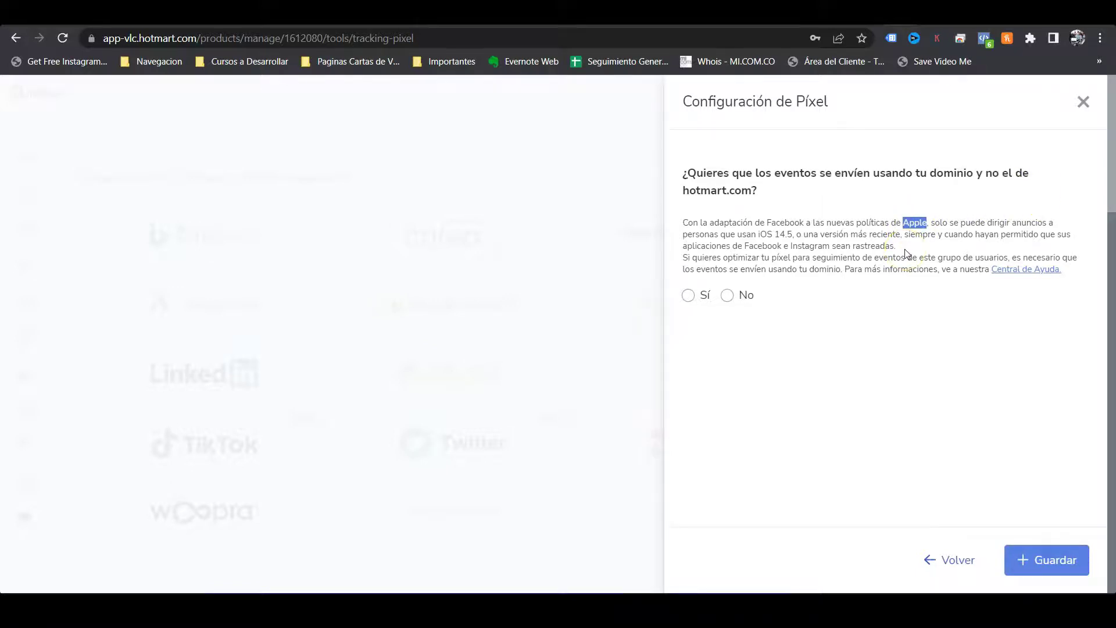
drag(798, 257, 904, 258)
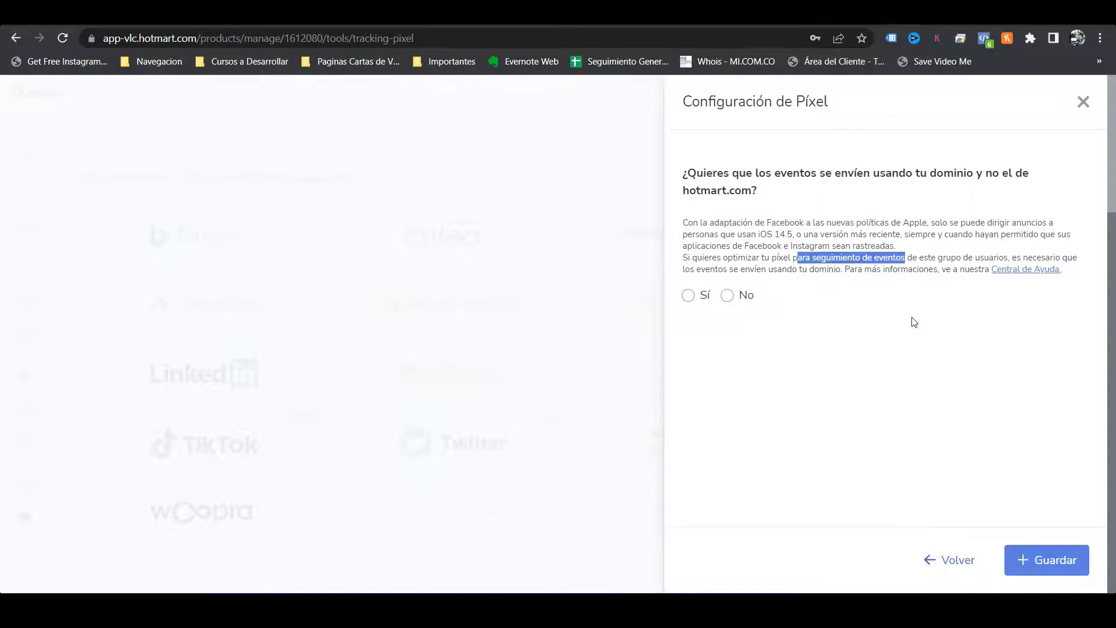
double_click(914, 223)
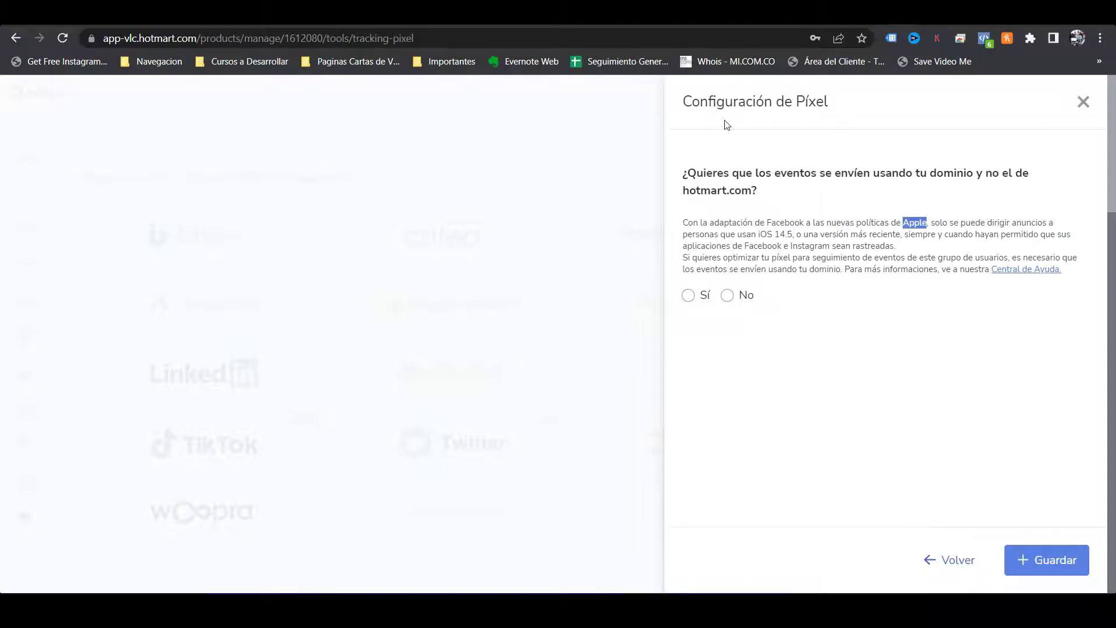
drag(717, 156, 787, 198)
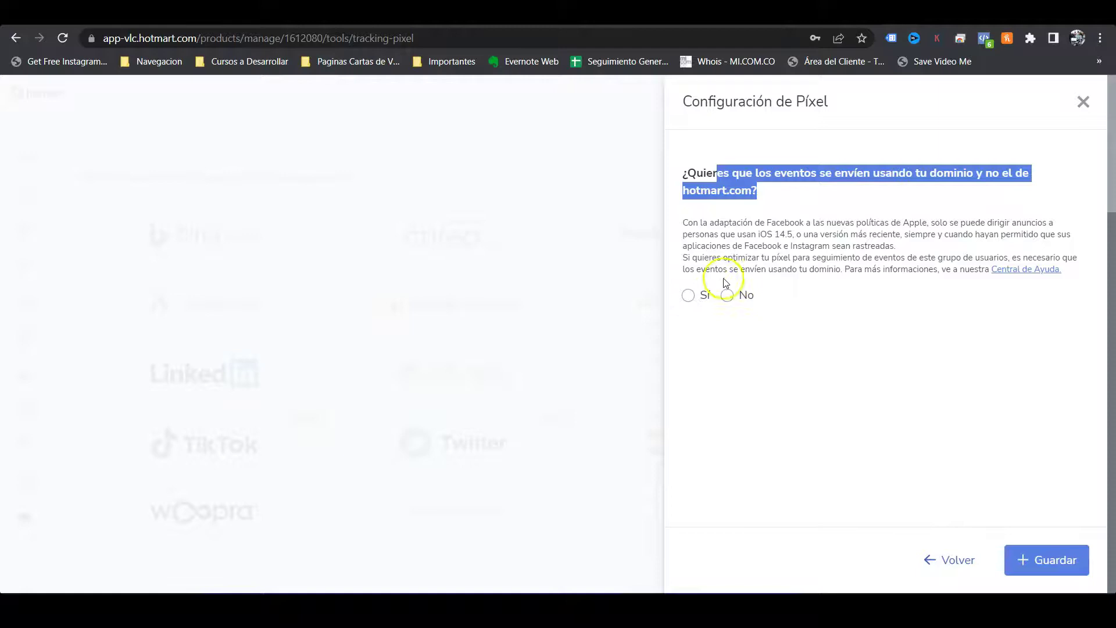
Answer Sí to sending events through the own domain and highlight the instruction about informing the domain used in Facebook's Administrador Comercial
click(730, 297)
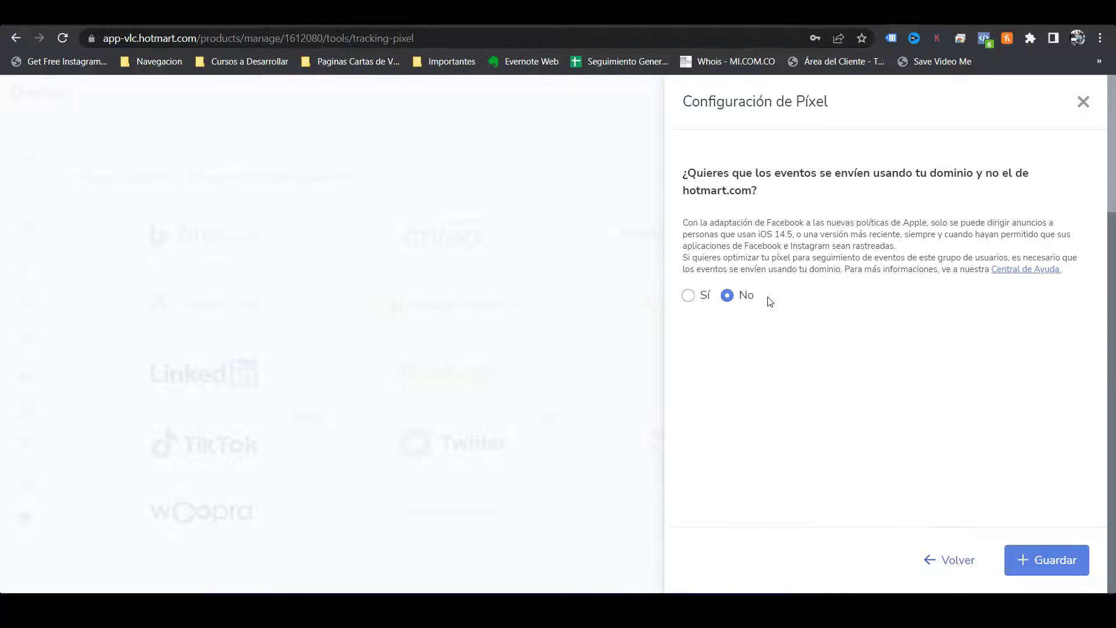
double_click(914, 223)
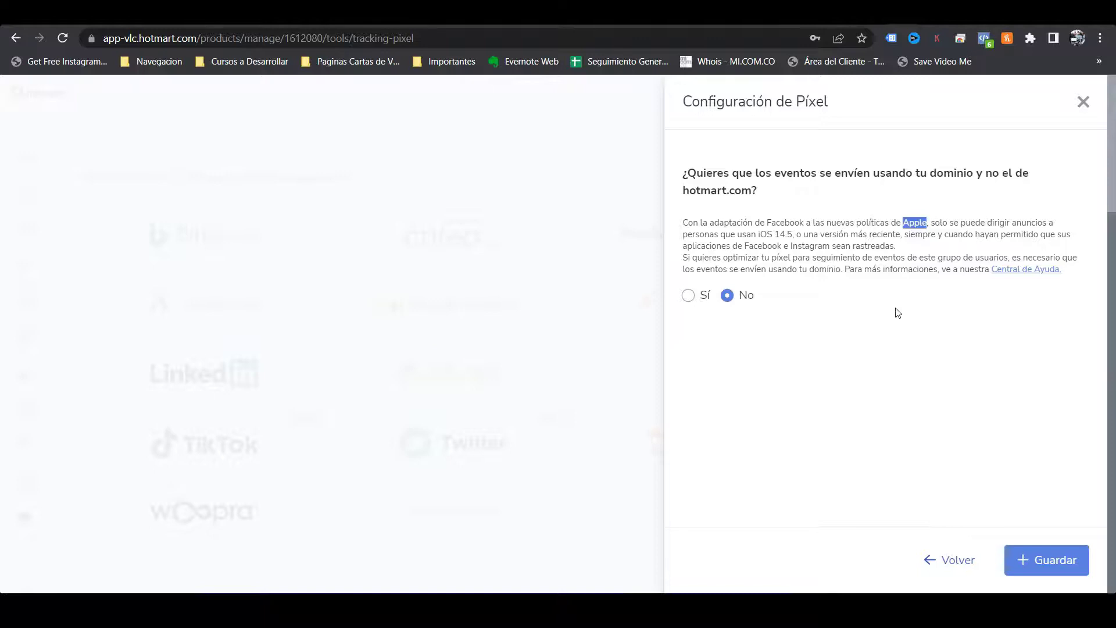
click(690, 298)
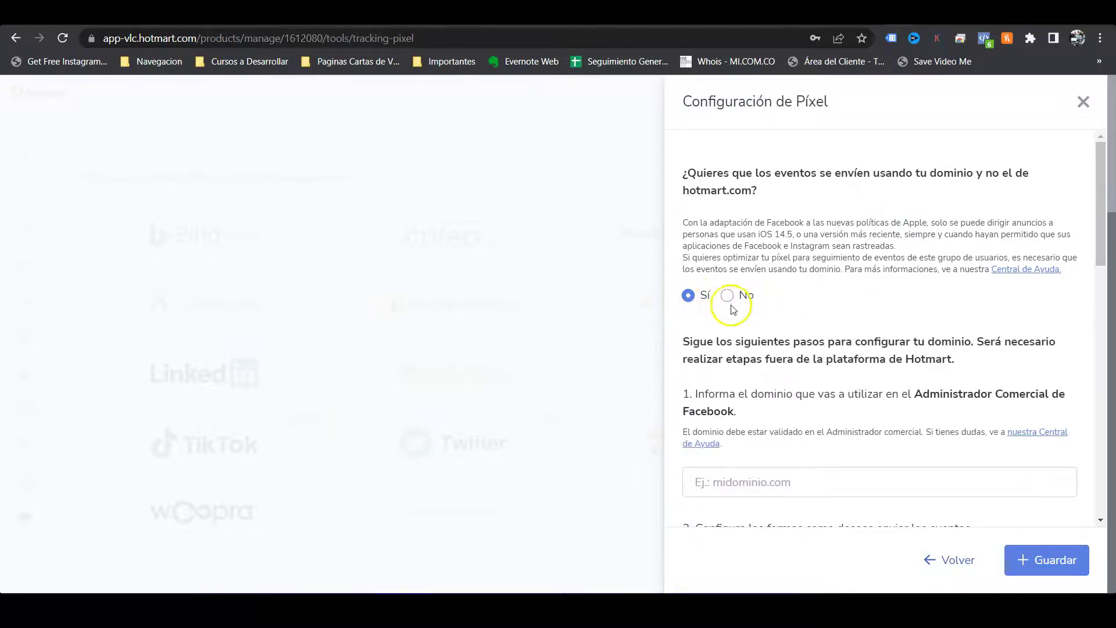
scroll(703, 299, down, 2)
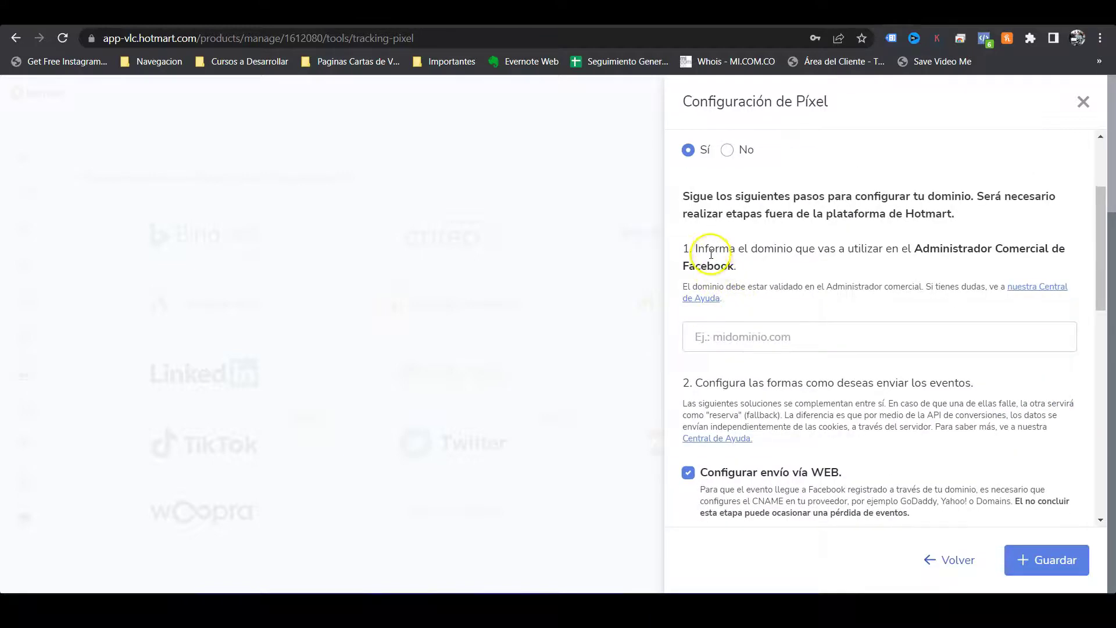
drag(699, 248, 1054, 269)
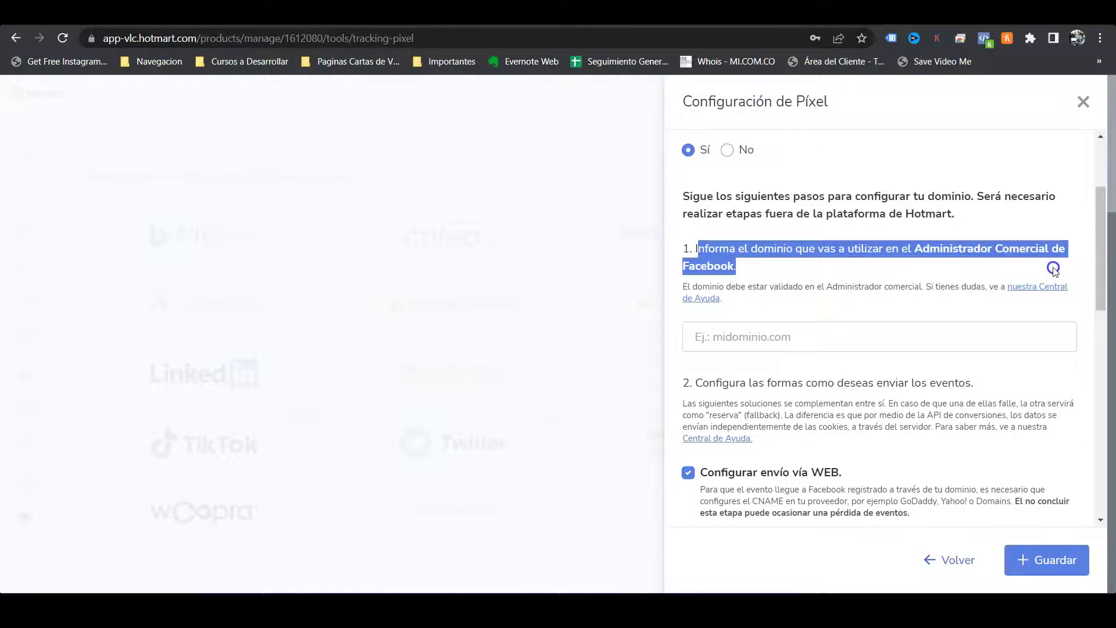
scroll(811, 314, down, 1)
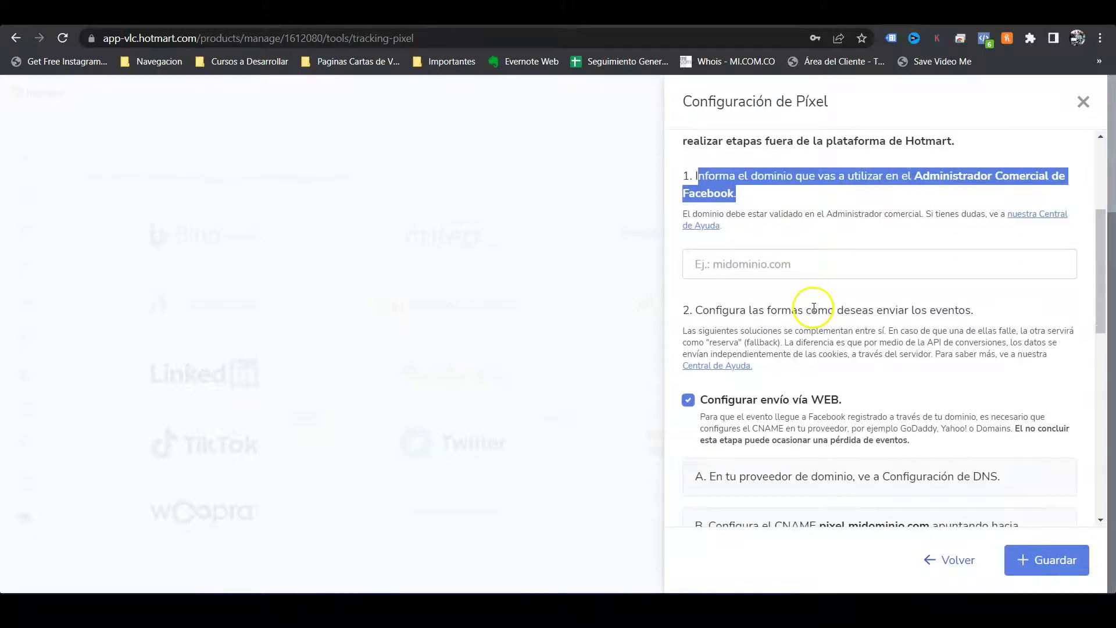
Copy the .co WordPress domain beside hostingdominio.online from DreamHost's site list and paste it into Hotmart's domain field
click(752, 267)
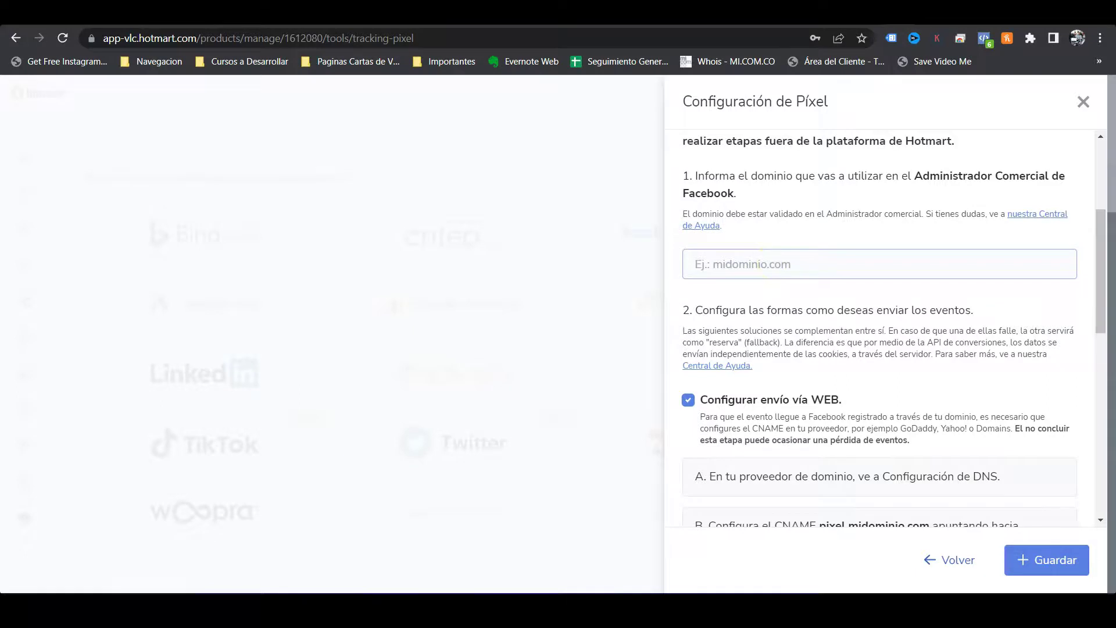
click(910, 18)
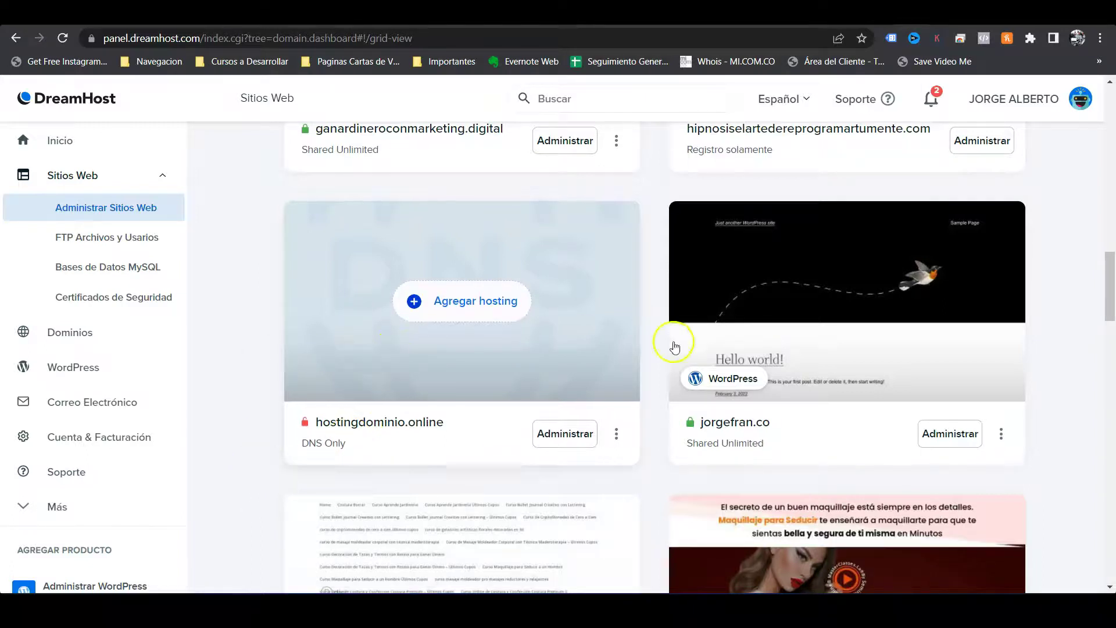
click(777, 423)
drag(777, 422, 703, 430)
key(ctrl+c)
right_click(725, 425)
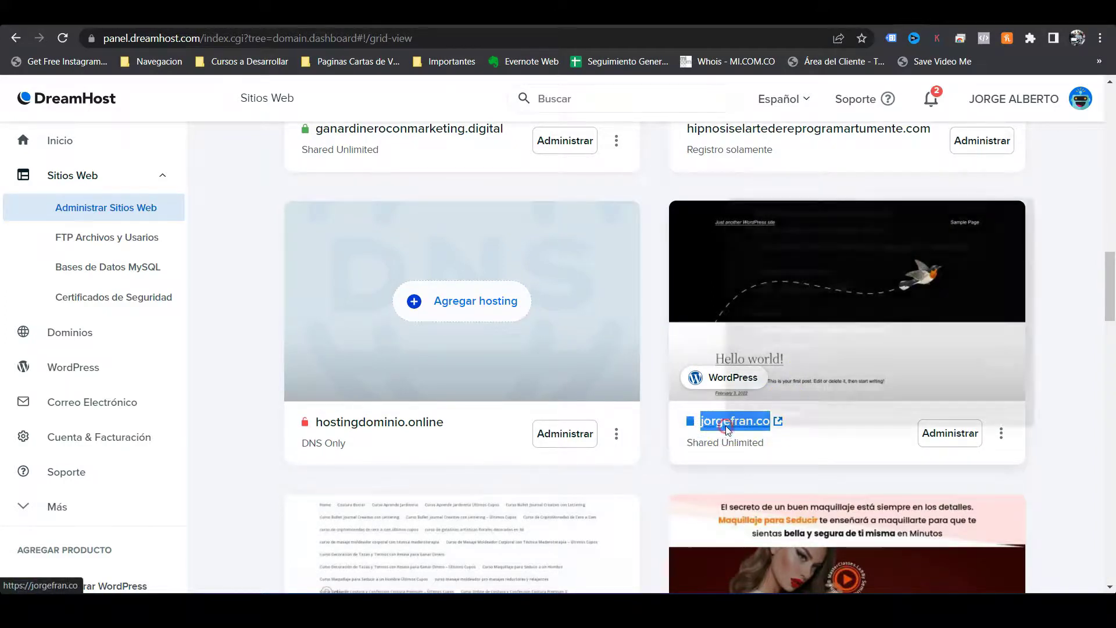
click(766, 314)
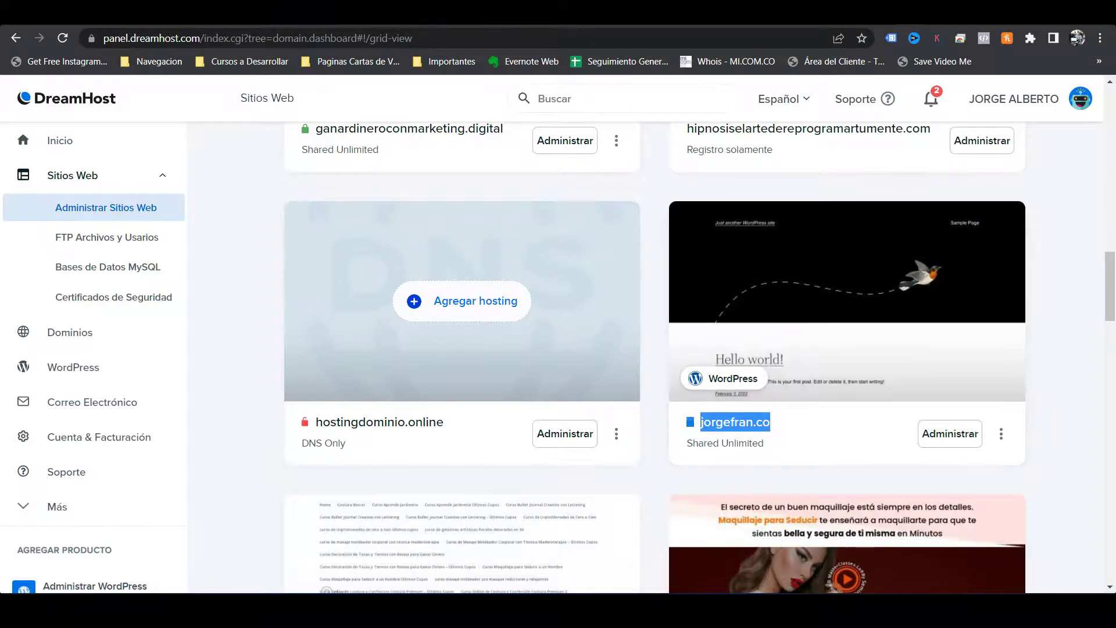
key(alt+Tab)
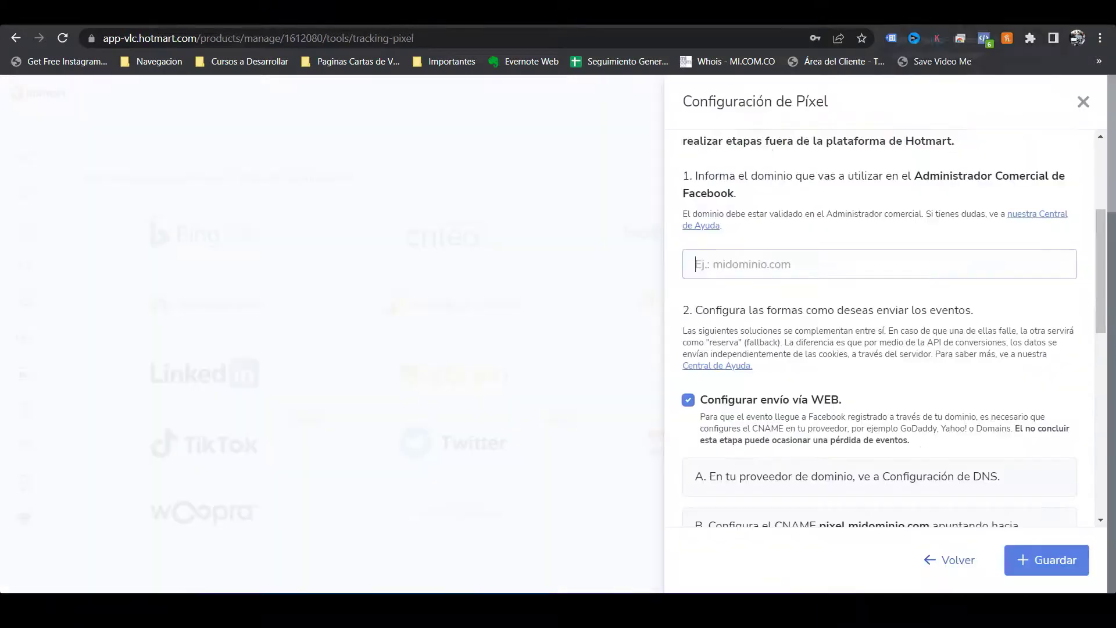
right_click(762, 261)
click(802, 378)
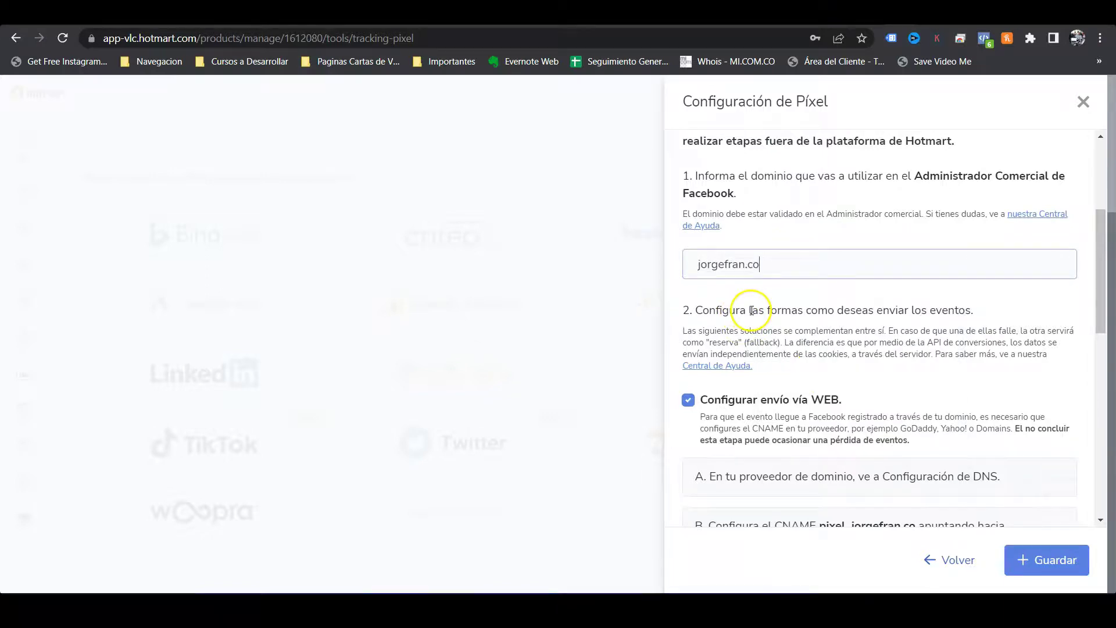
Highlight the explanation of the ways to send events and look through the remaining domain setup instructions
scroll(741, 314, down, 1)
drag(715, 237, 963, 243)
drag(697, 258, 979, 283)
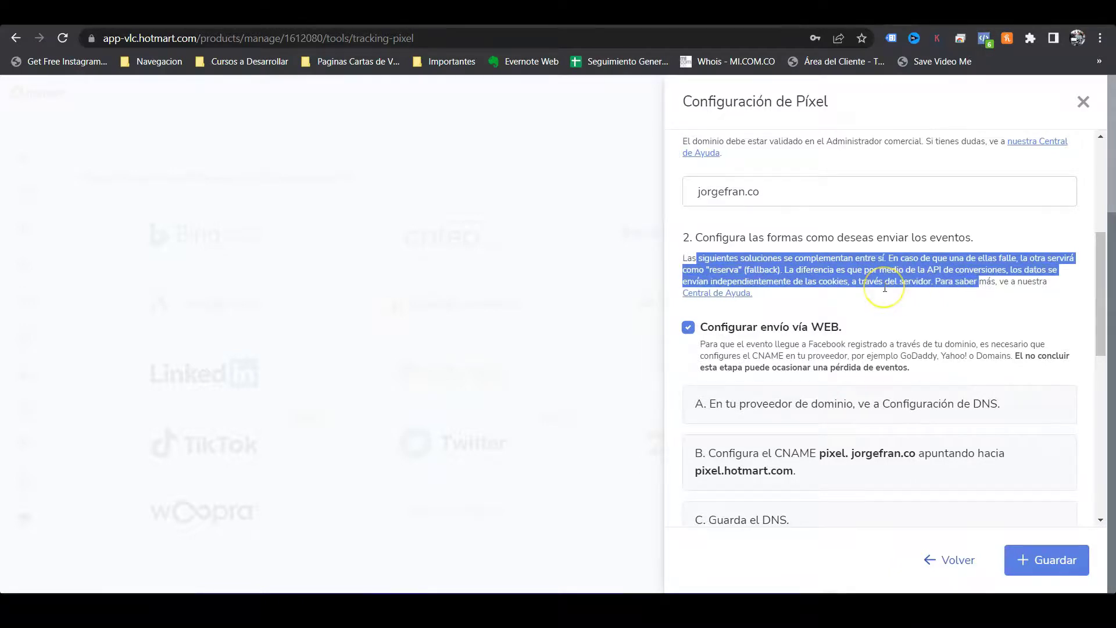
scroll(884, 288, down, 3)
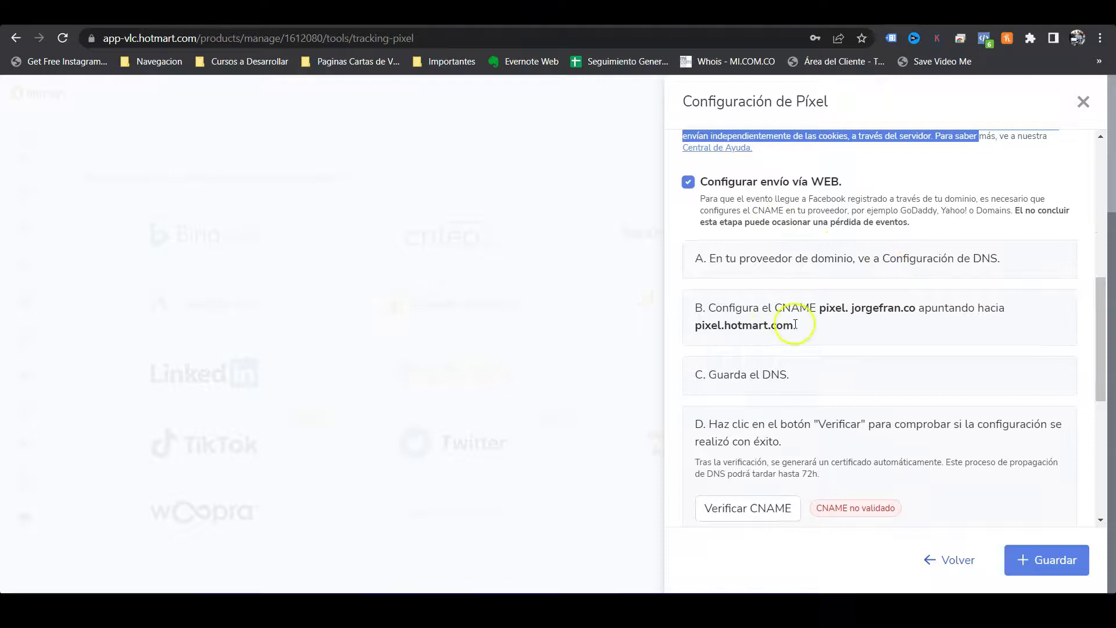
scroll(755, 233, down, 5)
scroll(756, 252, up, 5)
scroll(765, 318, down, 4)
scroll(765, 318, down, 3)
scroll(801, 341, up, 6)
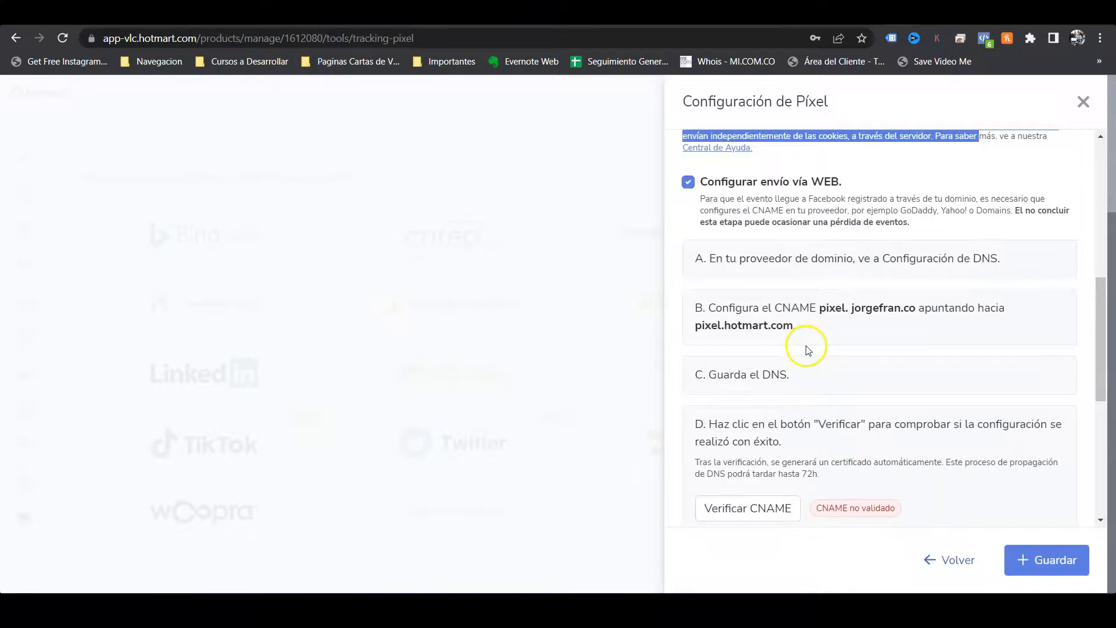
Highlight Configurar envío vía WEB and the instructions for verifying the CNAME and the certificate
drag(706, 182, 850, 185)
scroll(707, 200, down, 1)
mouse_move(708, 202)
mouse_down()
mouse_move(704, 187)
mouse_move(714, 199)
mouse_up()
click(693, 241)
drag(706, 332, 722, 343)
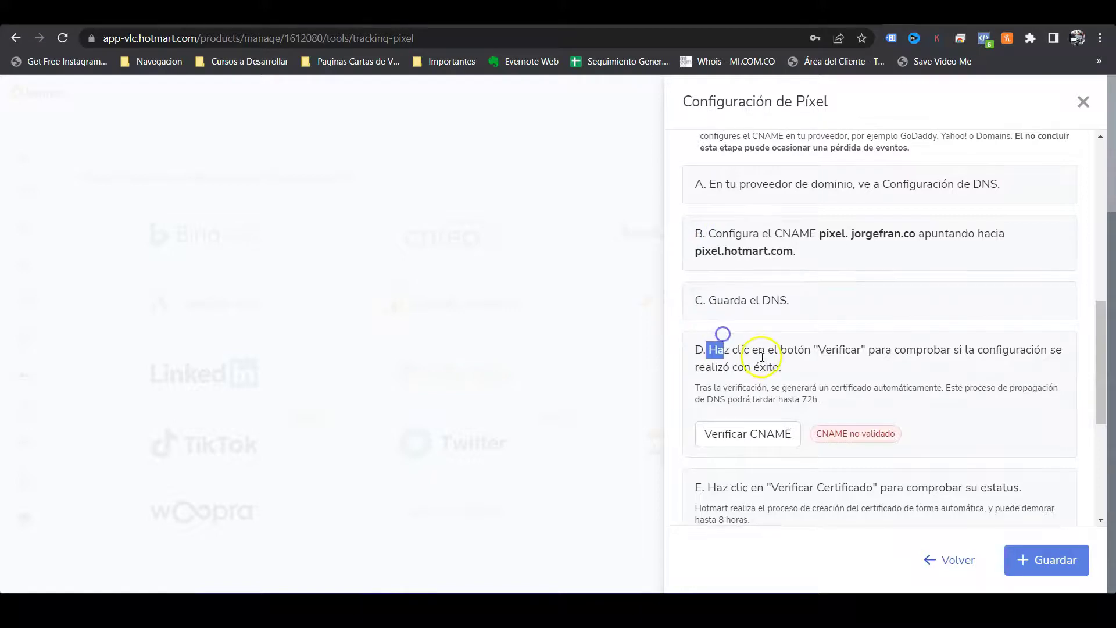
scroll(738, 302, down, 2)
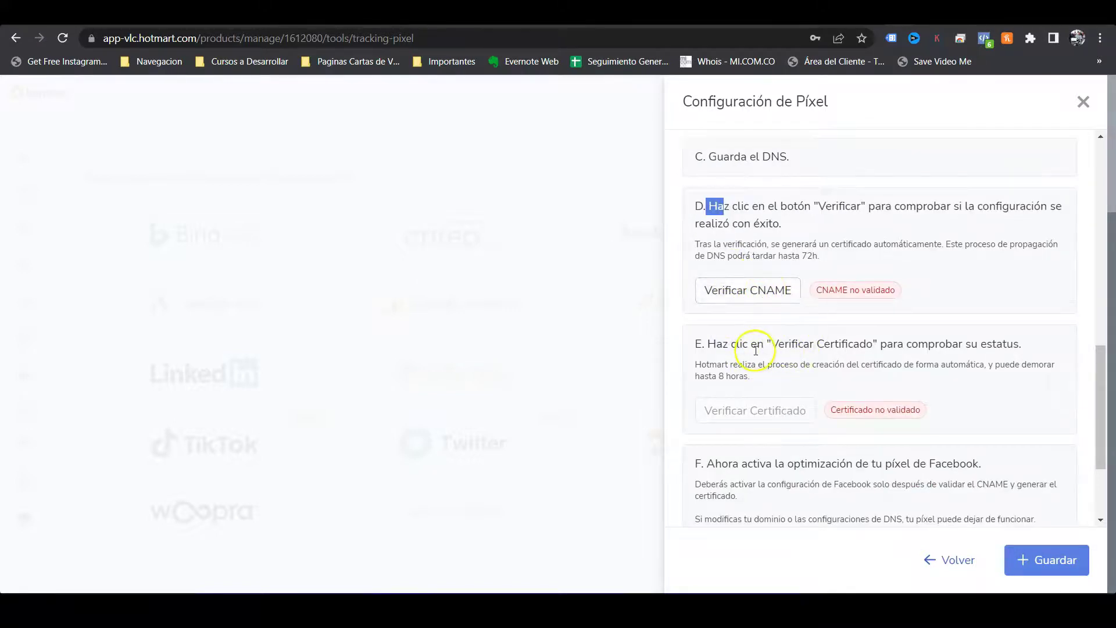
drag(730, 343, 875, 345)
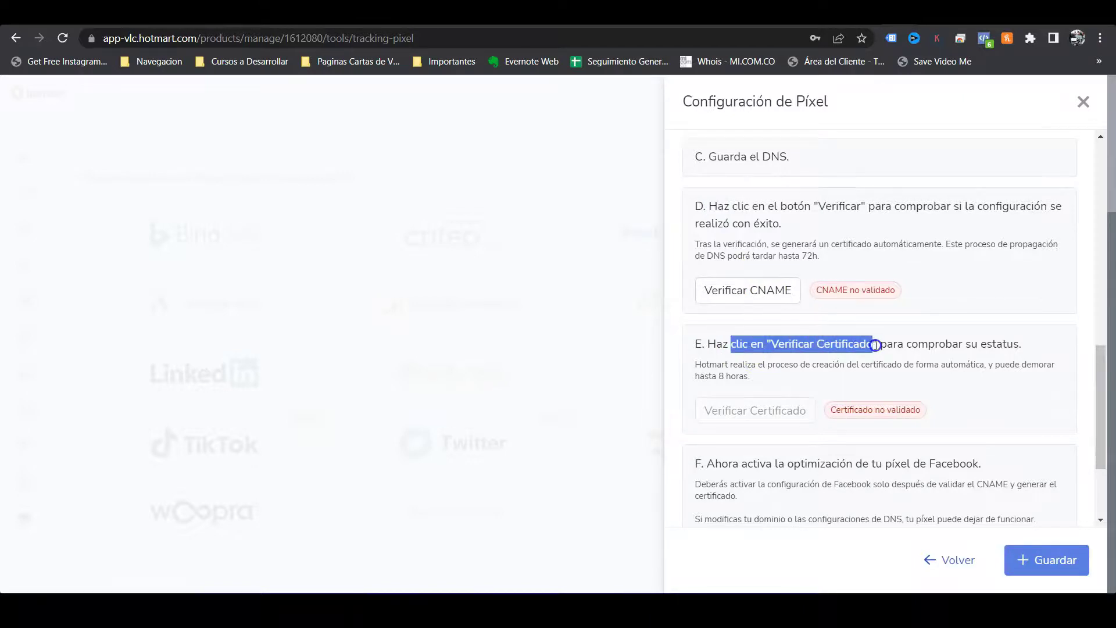
Look over the web-sending instructions and highlight step A about going to the domain provider's DNS configuration
scroll(872, 343, down, 3)
scroll(872, 354, up, 6)
scroll(847, 305, up, 2)
scroll(852, 301, down, 3)
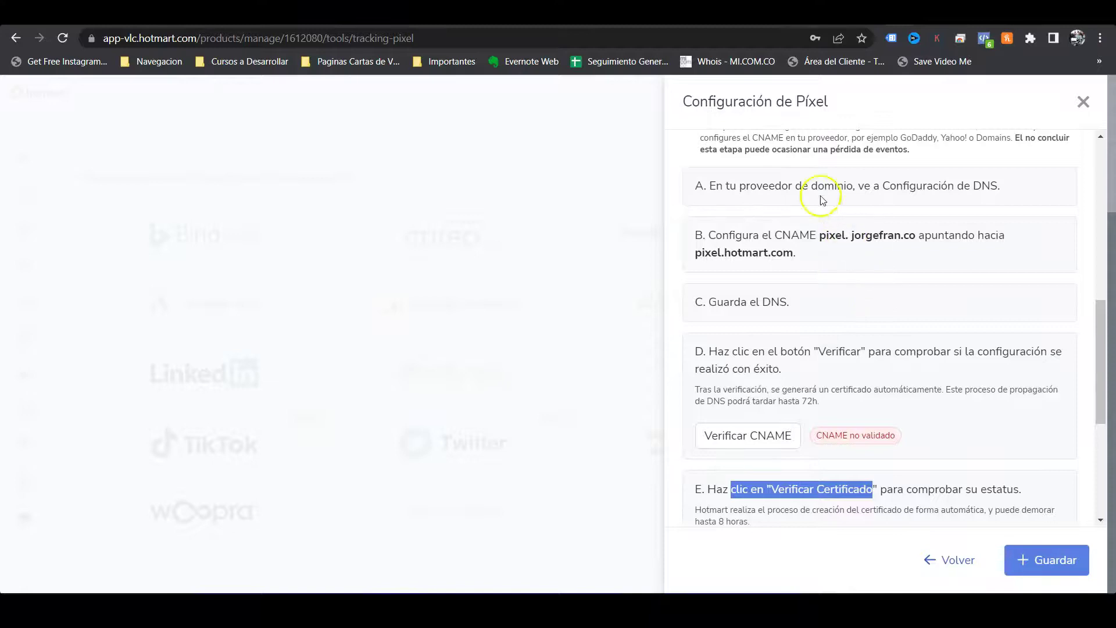
drag(716, 185, 997, 187)
scroll(986, 240, up, 2)
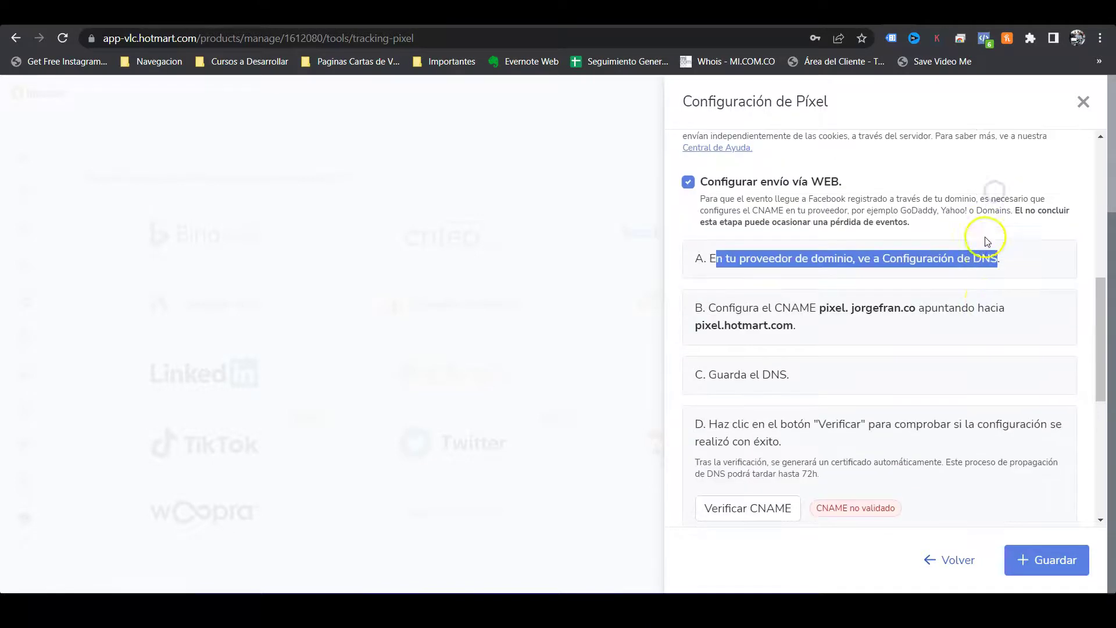
Switch to DreamHost and open the DNS records of the .co domain entered in Hotmart
key(ctrl+Tab)
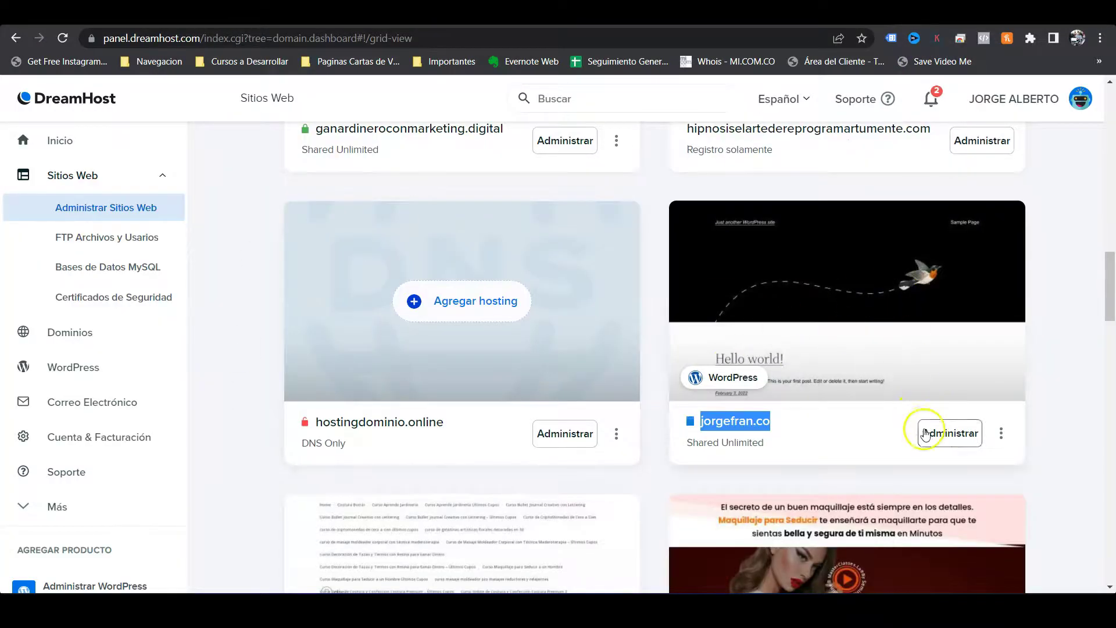
click(950, 435)
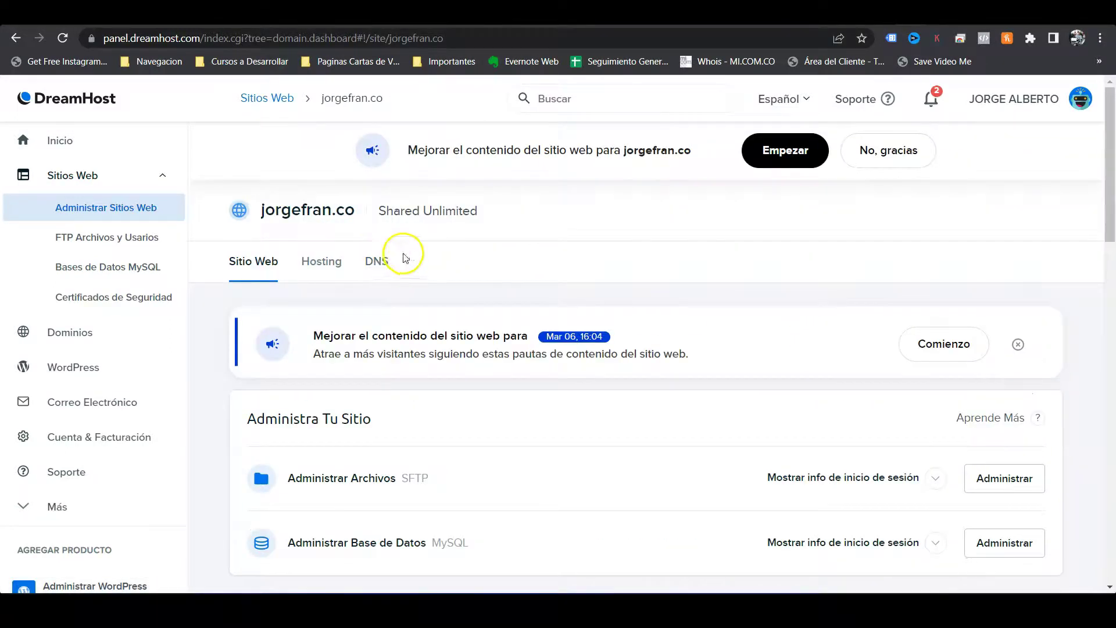
click(361, 260)
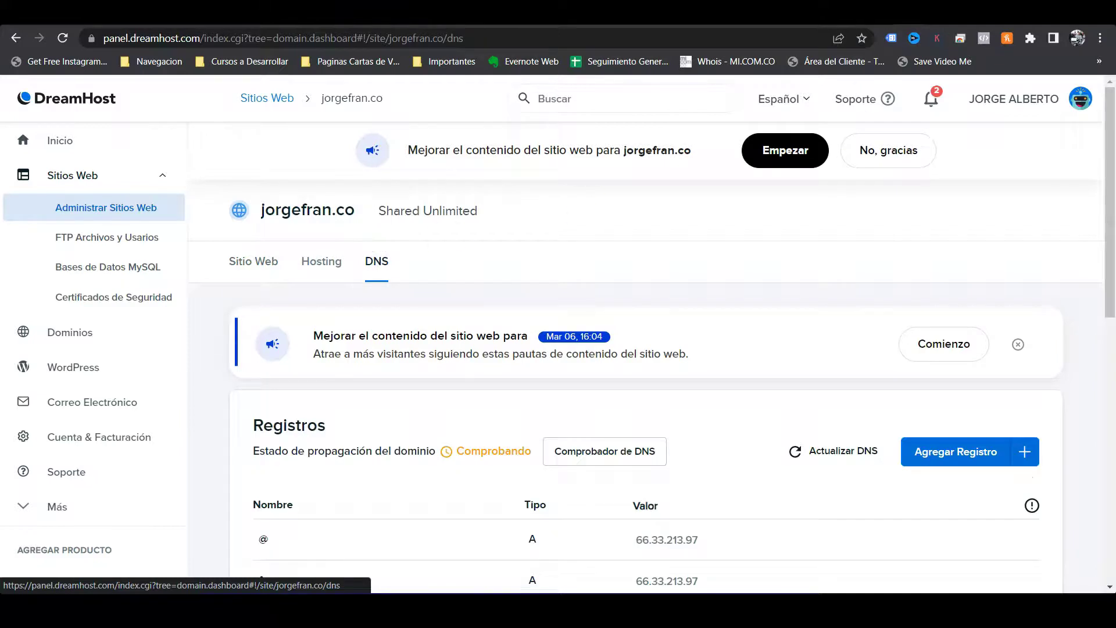
Return to Hotmart and highlight instructions A and B about the DNS configuration and the CNAME pointing to pixel.hotmart.com
key(alt+Tab)
click(720, 260)
drag(720, 259, 986, 257)
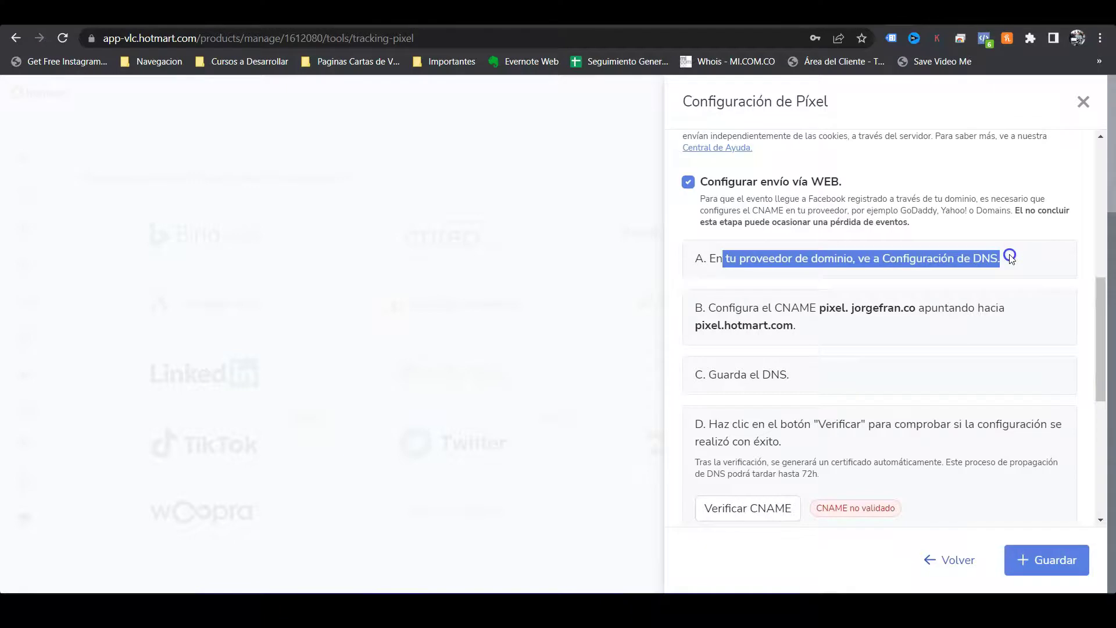
scroll(1011, 259, down, 1)
drag(715, 235, 847, 238)
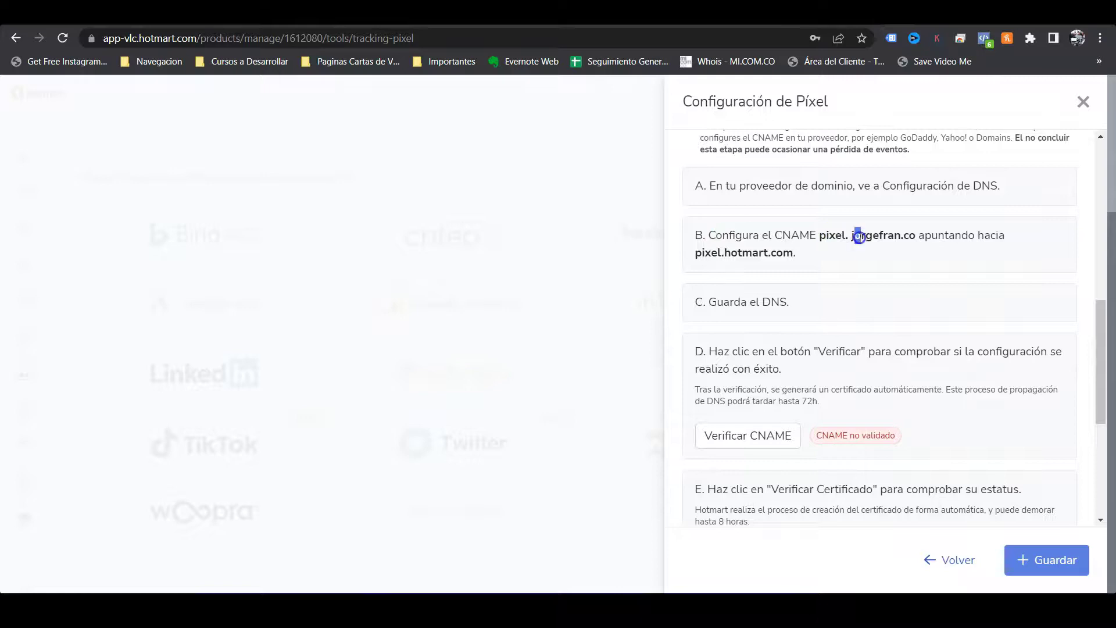
drag(923, 237, 969, 251)
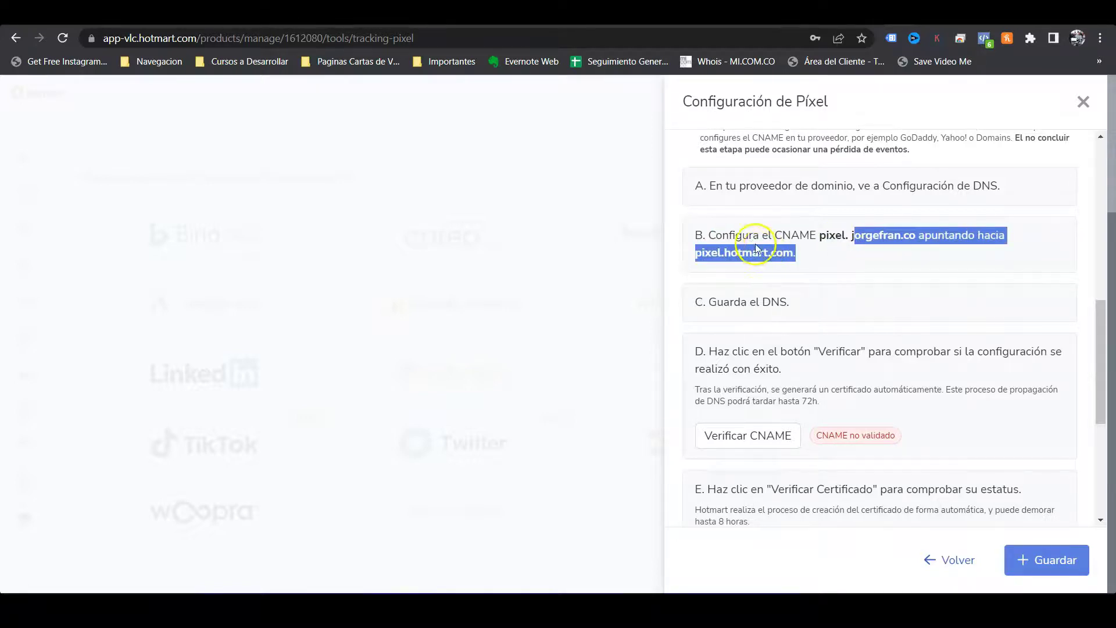
drag(717, 236, 815, 233)
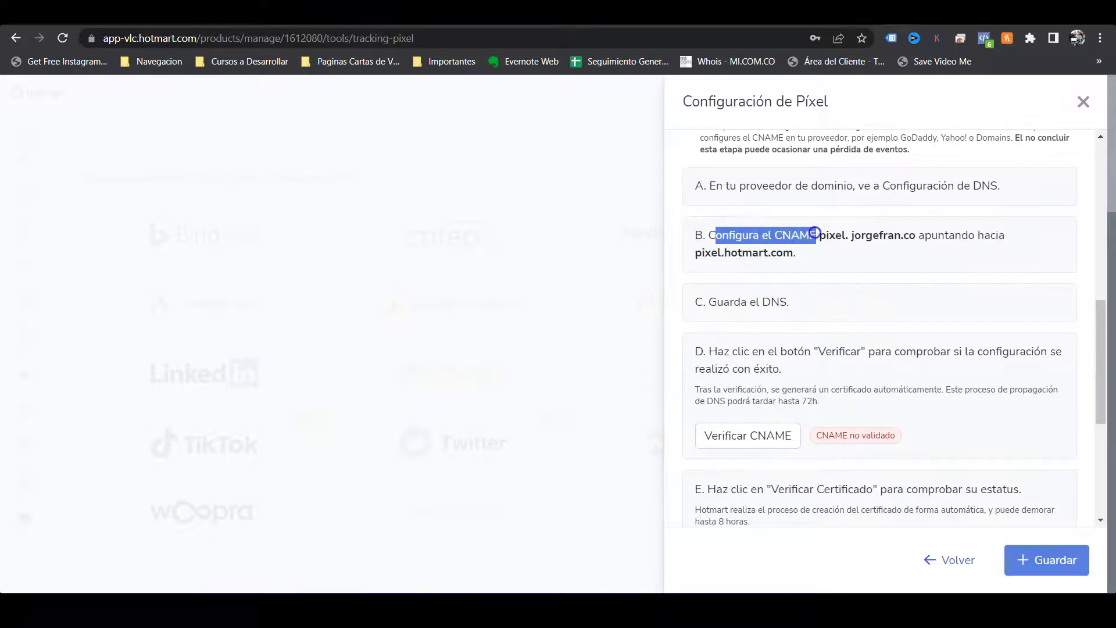
double_click(797, 234)
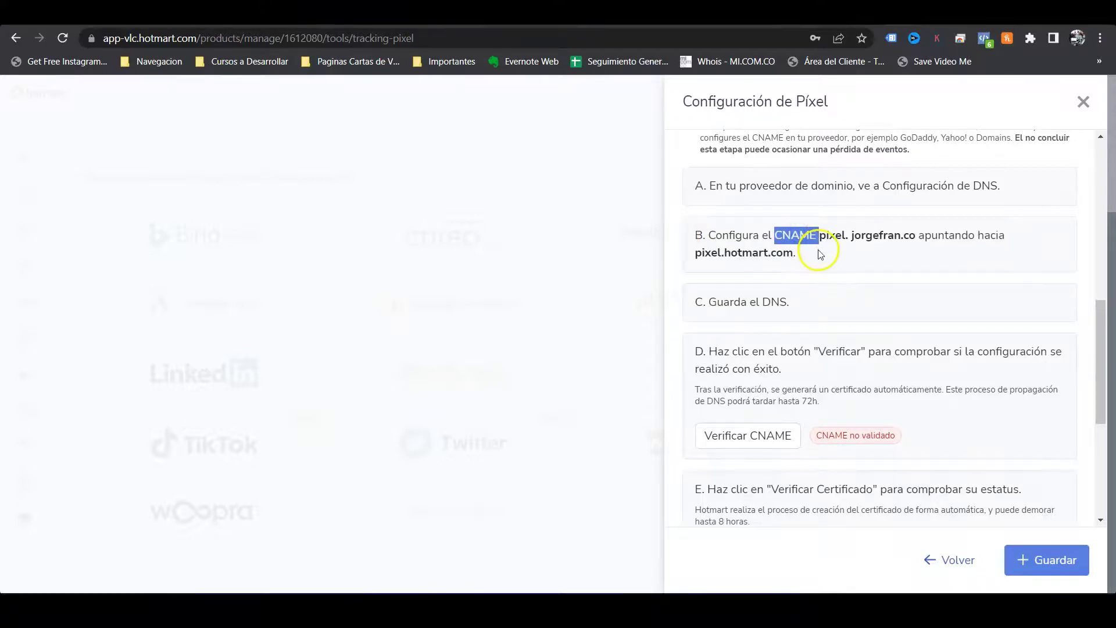
Switch to DreamHost and look through the DNS records of the .co domain
click(930, 12)
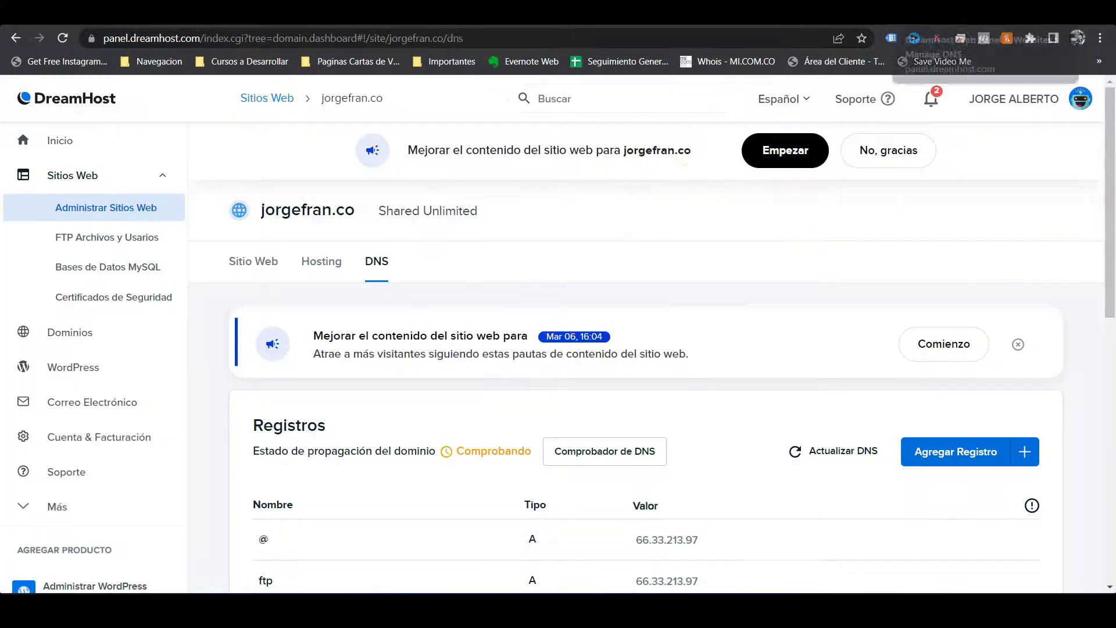
scroll(643, 281, down, 3)
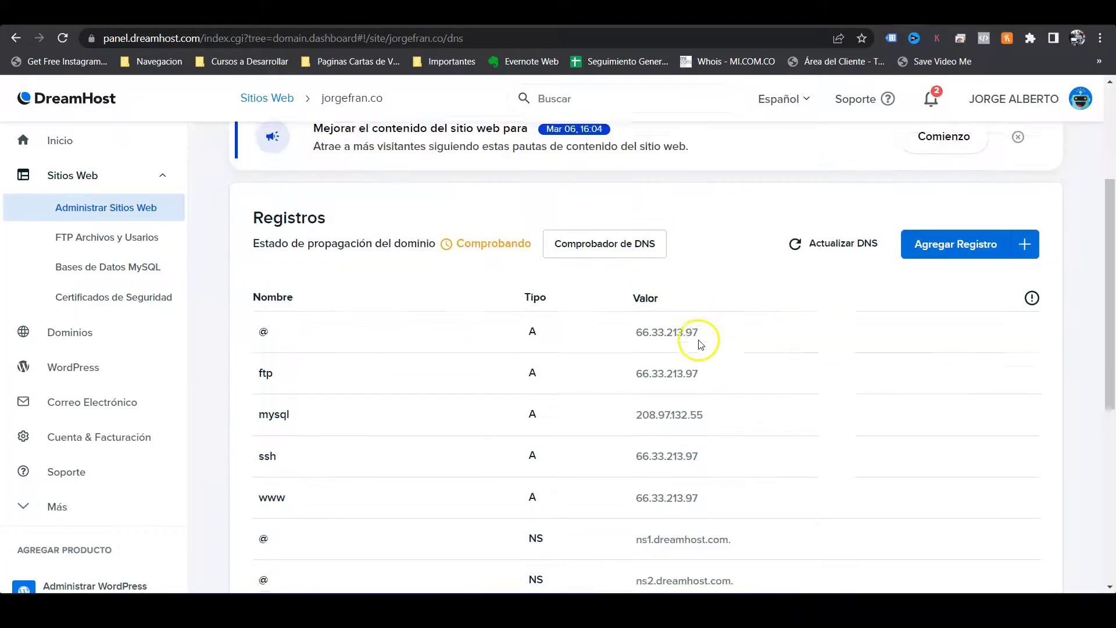
scroll(694, 340, up, 3)
scroll(715, 332, down, 2)
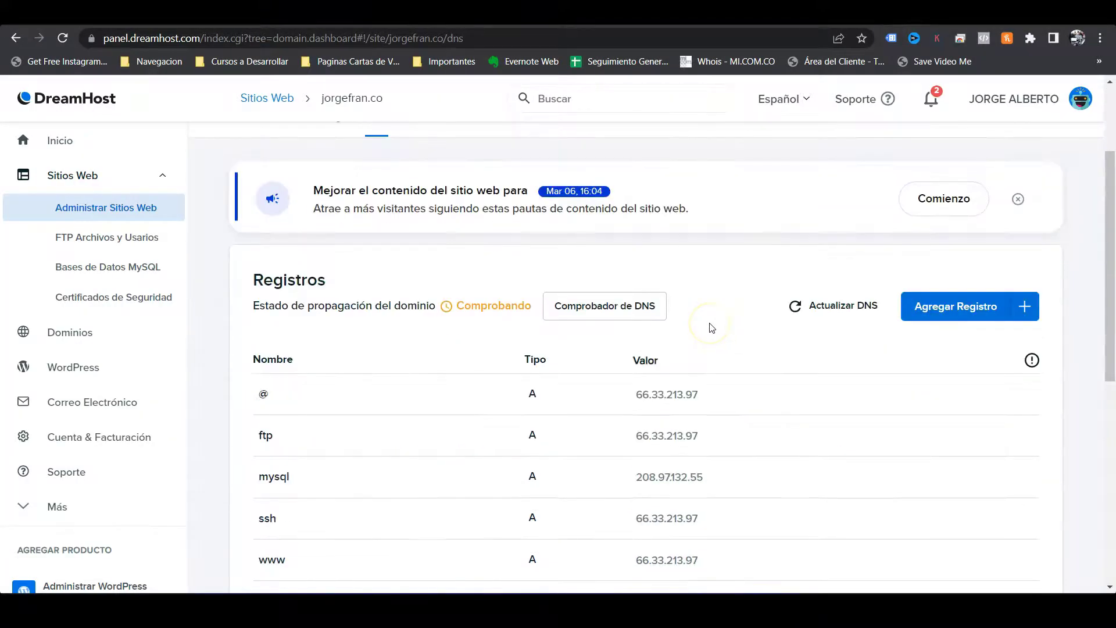
Start adding a DNS record to the .co domain and find the CNAME option among the record types
scroll(711, 327, down, 1)
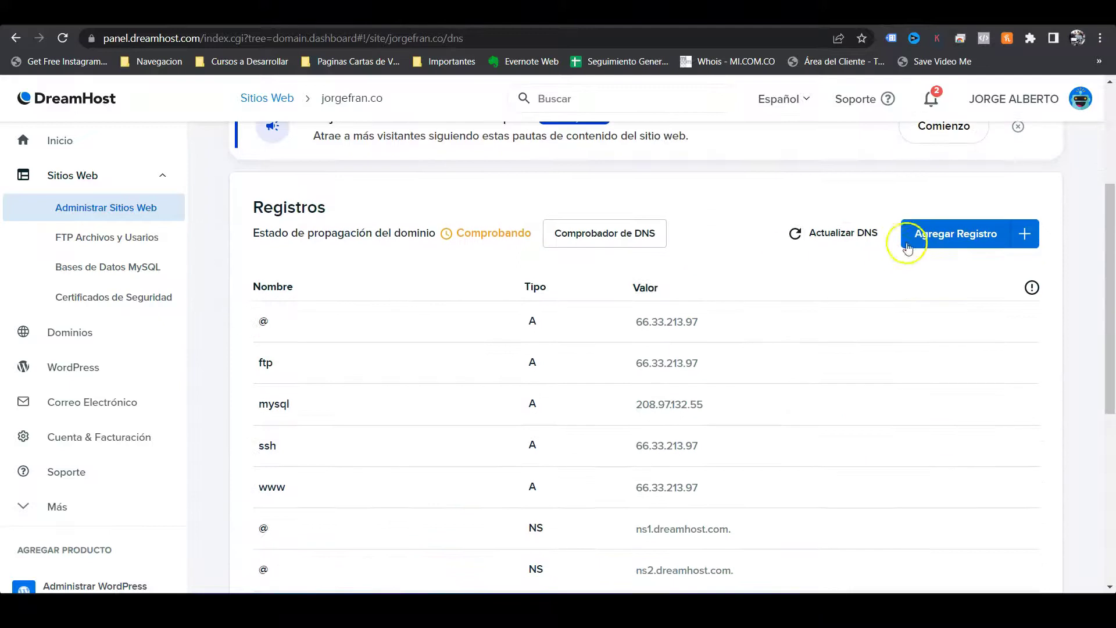
click(946, 234)
scroll(437, 323, down, 1)
scroll(391, 199, down, 3)
scroll(343, 215, up, 3)
scroll(327, 454, down, 2)
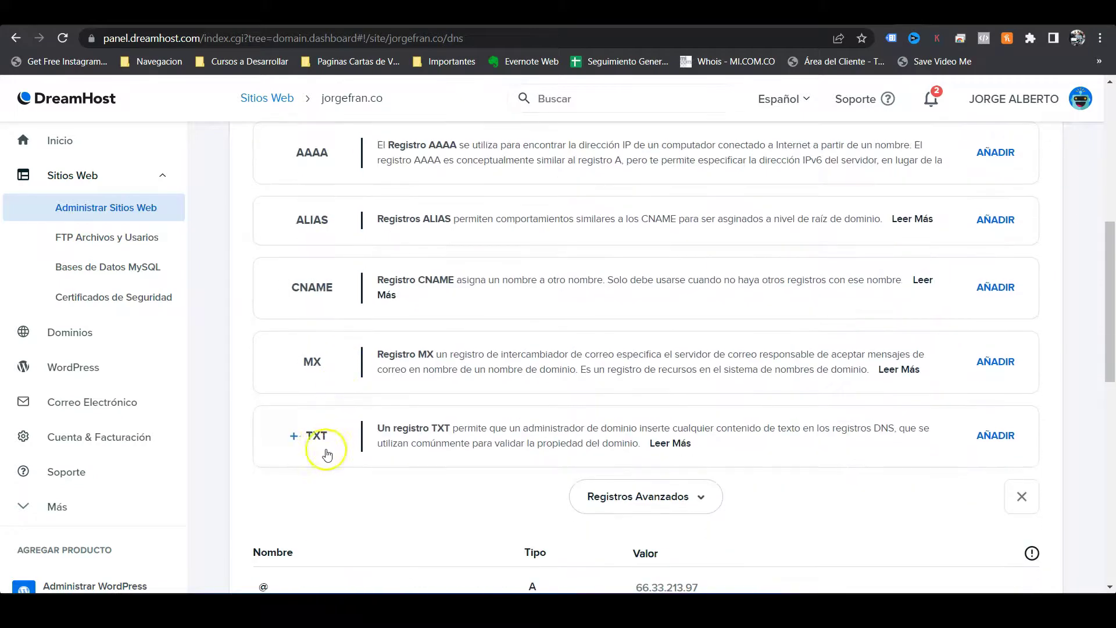
scroll(337, 308, up, 1)
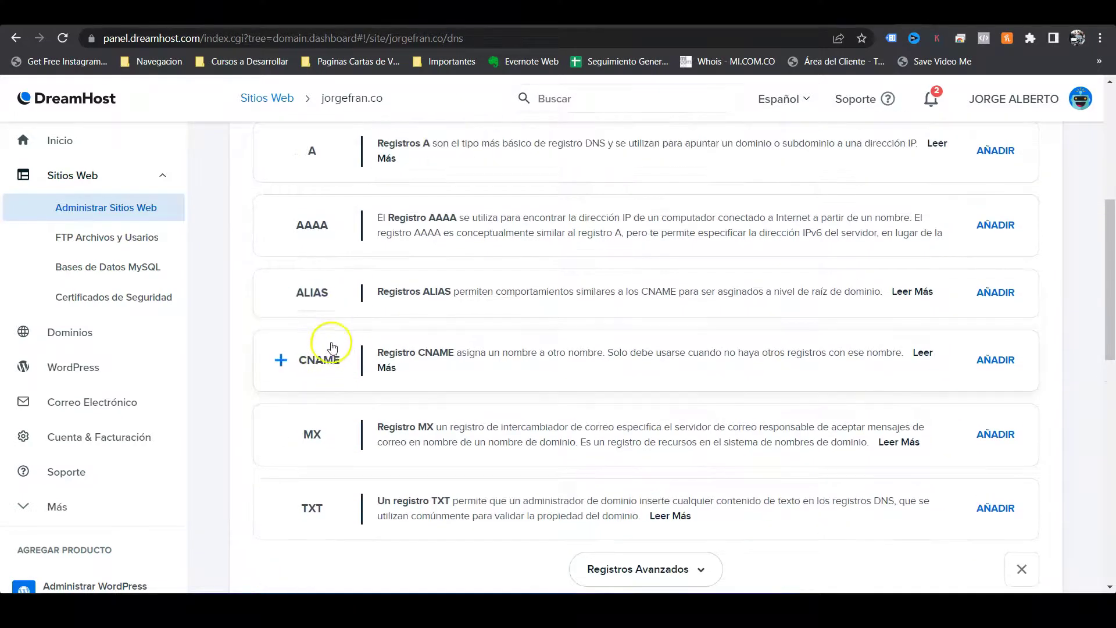
click(318, 358)
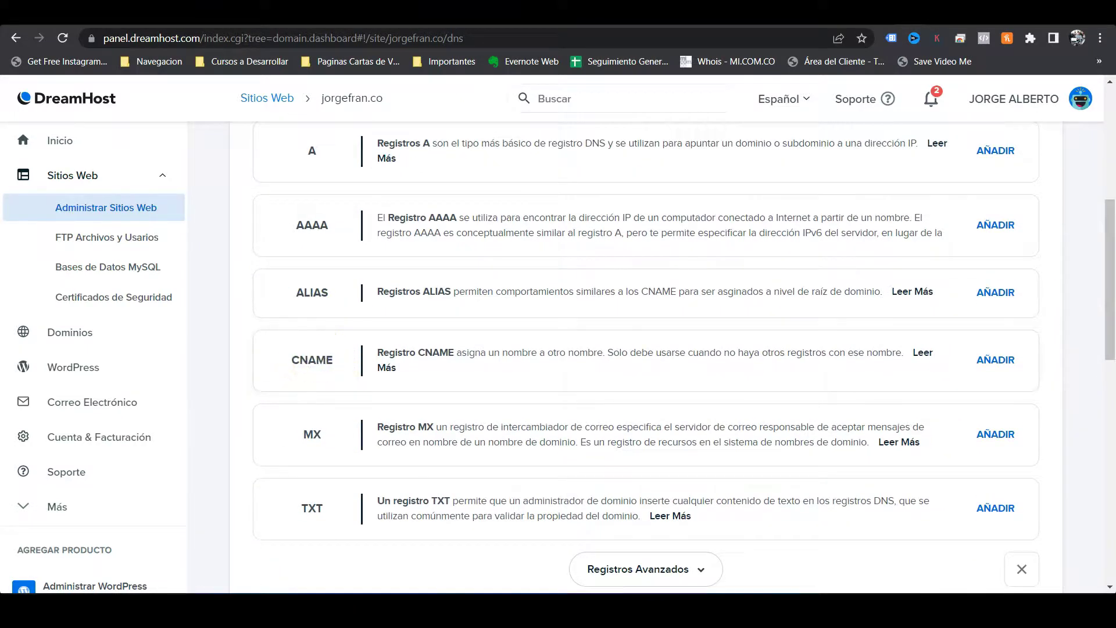
Check the CNAME record type in Hotmart's instruction B, then open the new CNAME record form in DreamHost
key(alt+Tab)
double_click(795, 234)
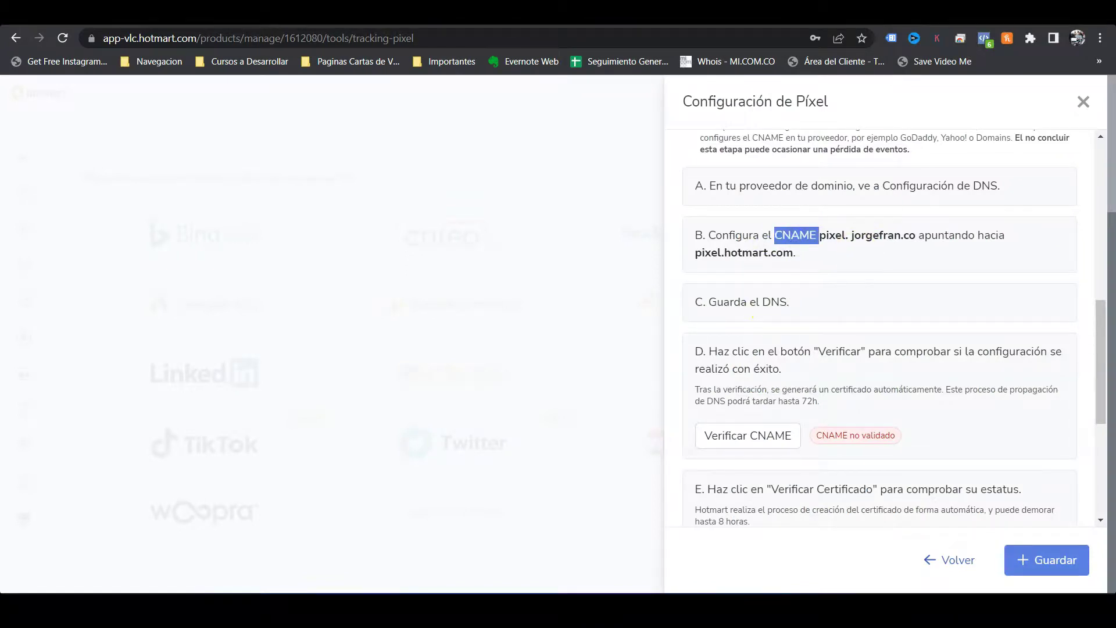
key(alt+Tab)
click(328, 357)
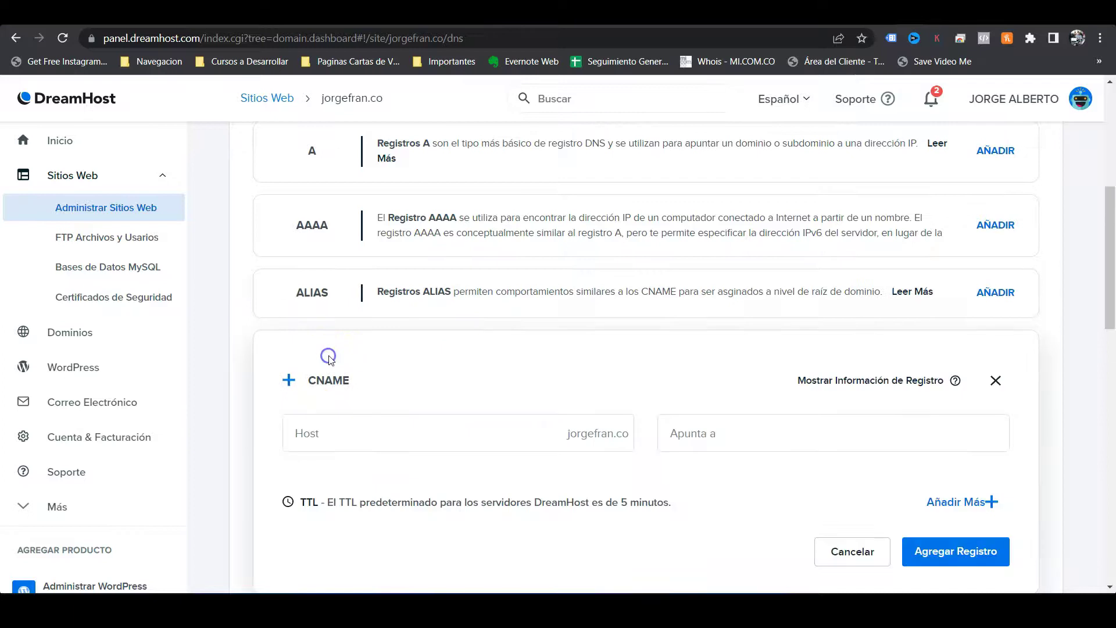
click(304, 358)
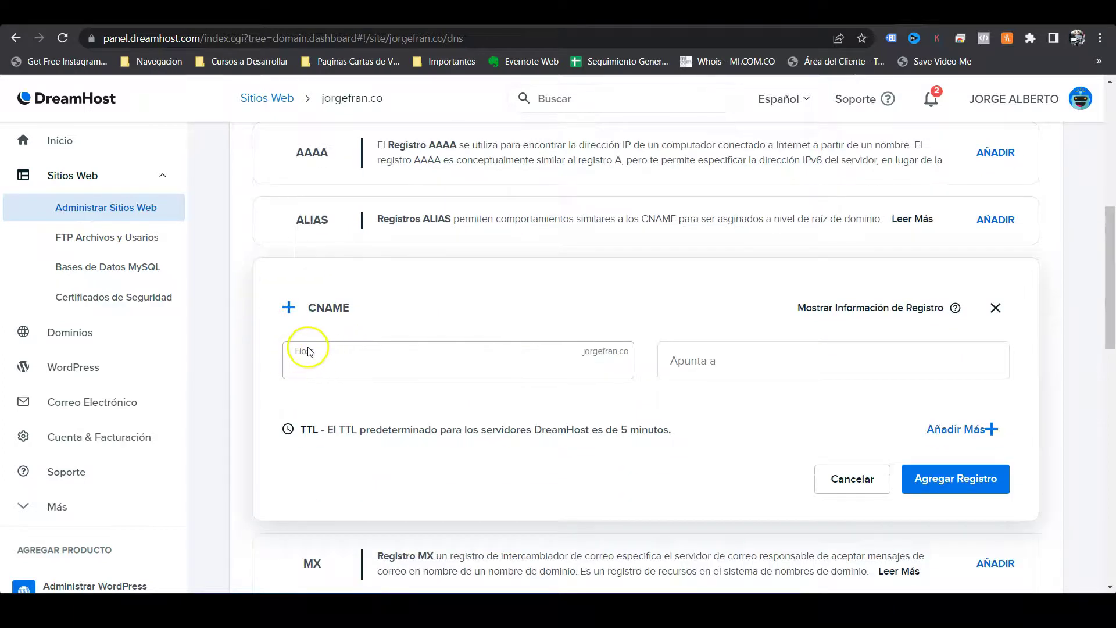
click(720, 376)
click(542, 368)
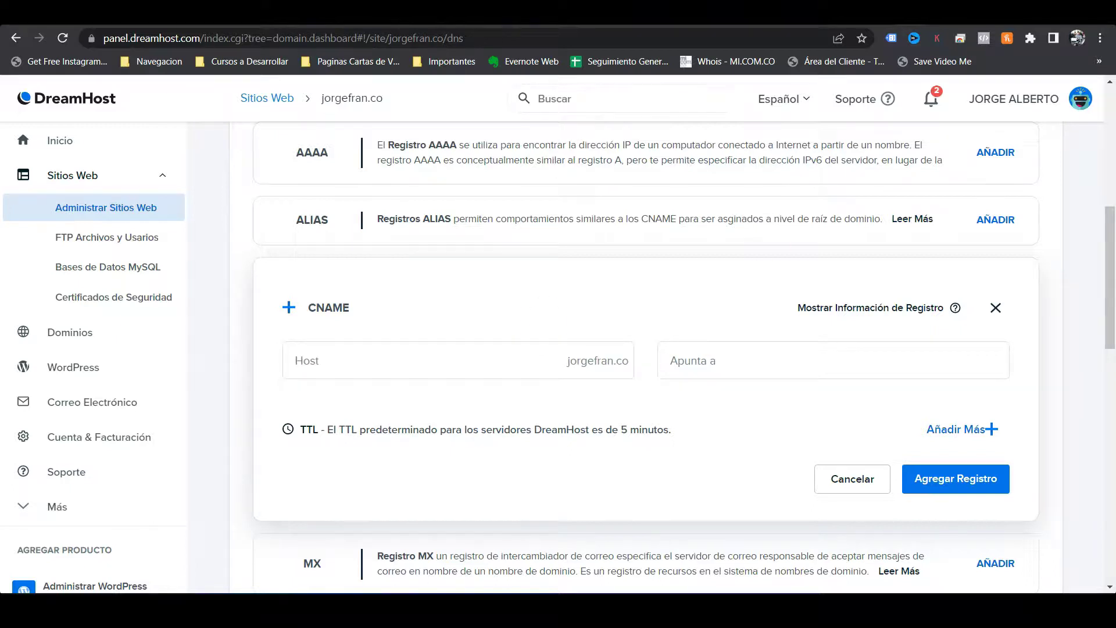
Copy the subdomain "pixel" from Hotmart's instruction B and enter it as the CNAME record's host in DreamHost
key(ctrl+Tab)
click(728, 247)
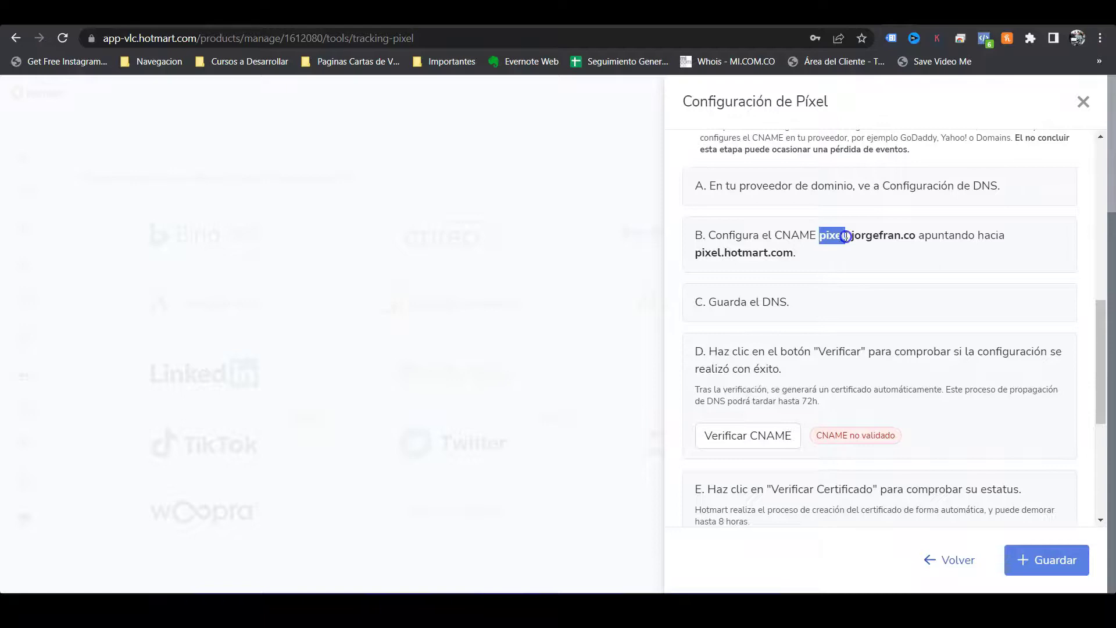
right_click(842, 236)
click(874, 252)
key(ctrl+Tab)
click(583, 357)
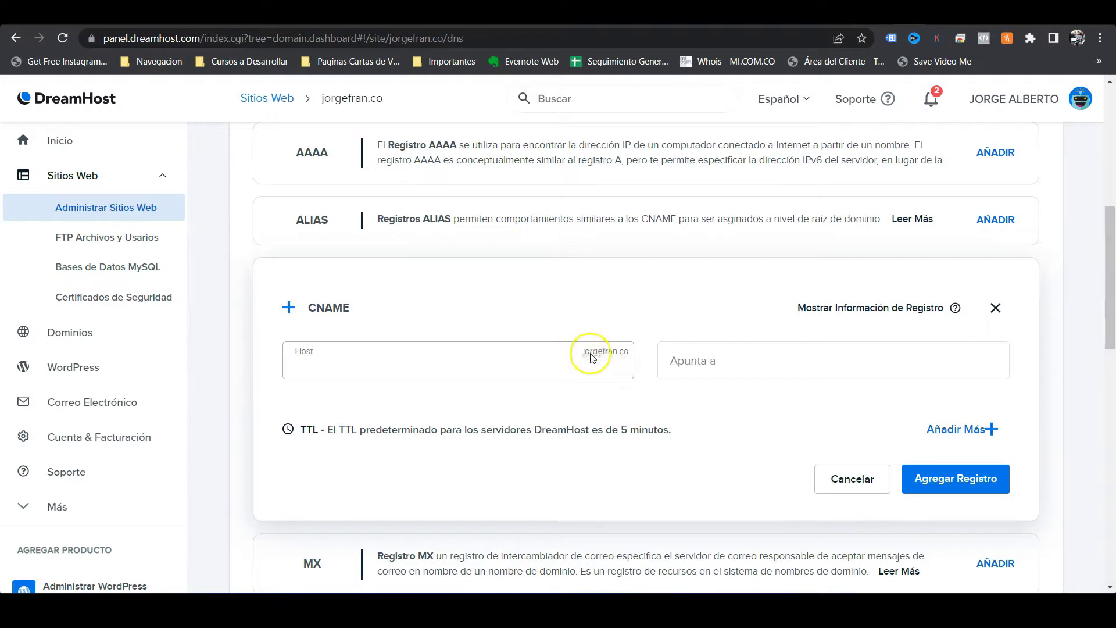
right_click(429, 360)
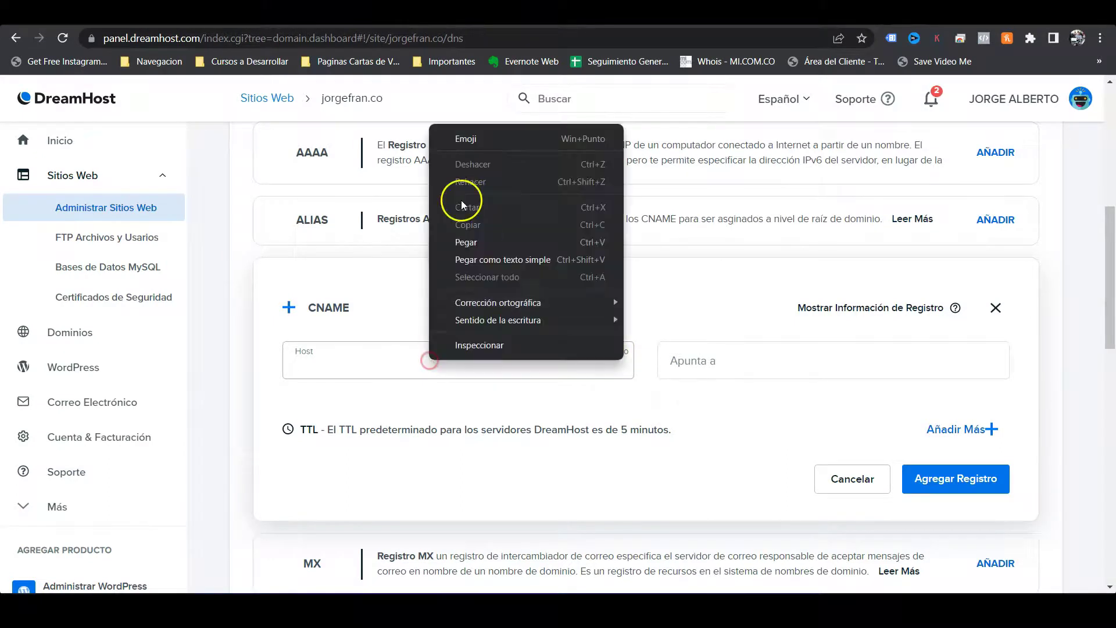
click(494, 237)
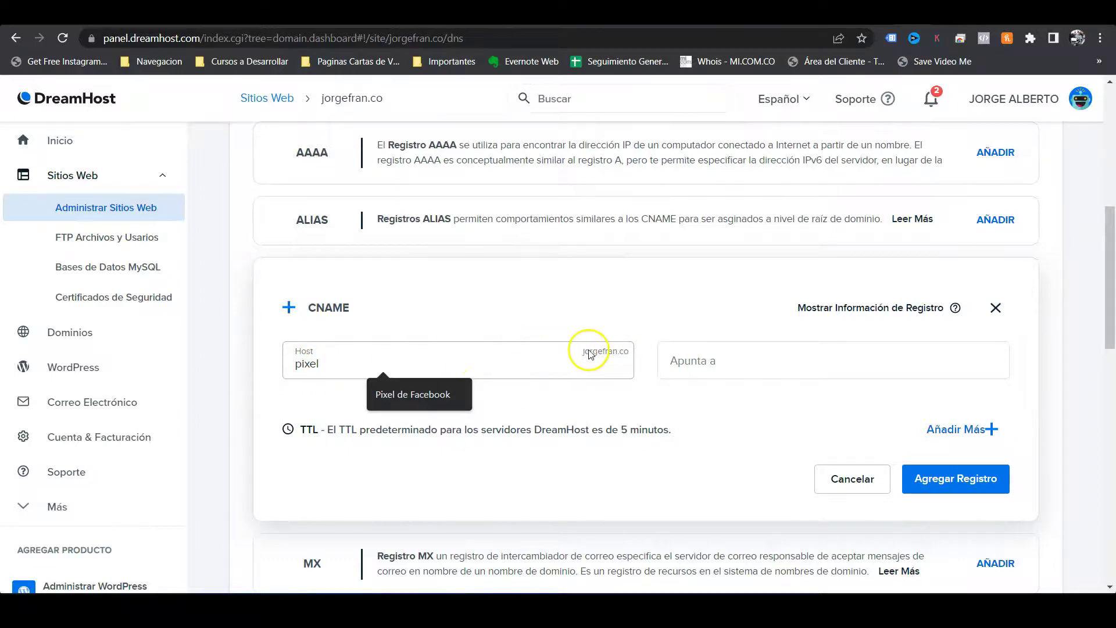
Copy pixel.hotmart.com from Hotmart's instruction B and enter it as the target the CNAME record points to in DreamHost
click(689, 360)
key(alt+Tab)
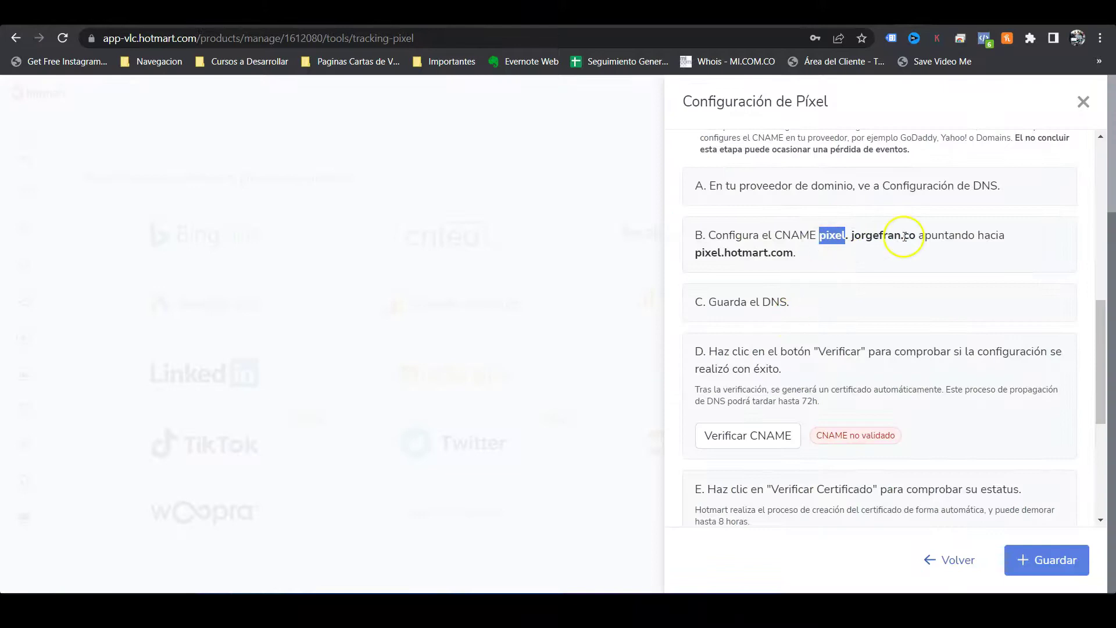
drag(917, 231, 1006, 234)
click(725, 251)
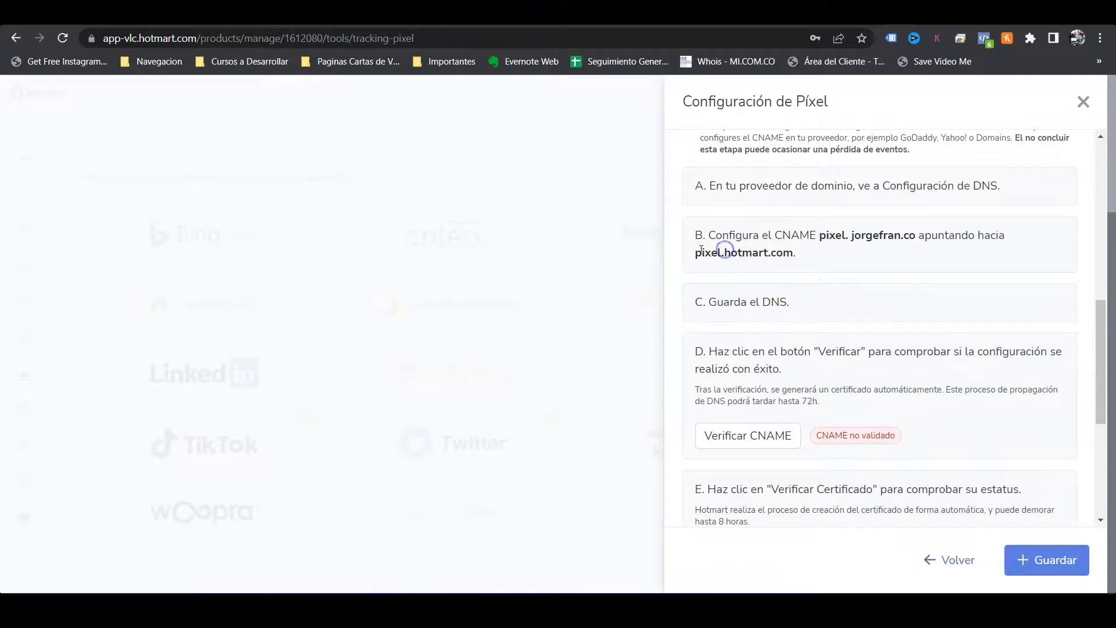
drag(694, 255, 783, 254)
right_click(774, 249)
click(804, 265)
key(ctrl+Tab)
click(727, 379)
right_click(726, 361)
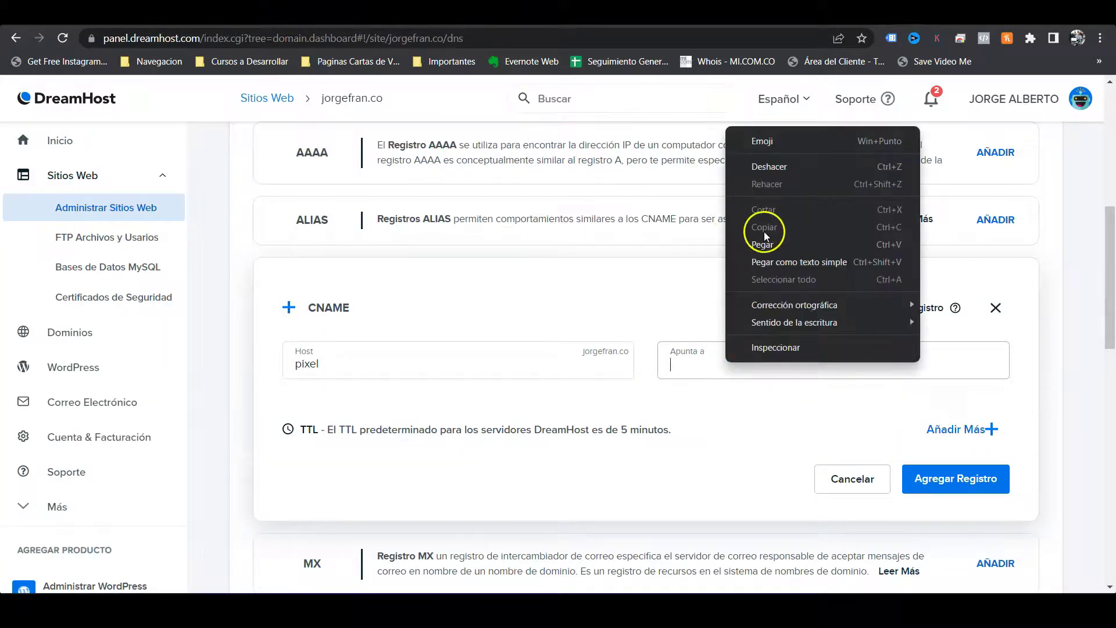
click(777, 248)
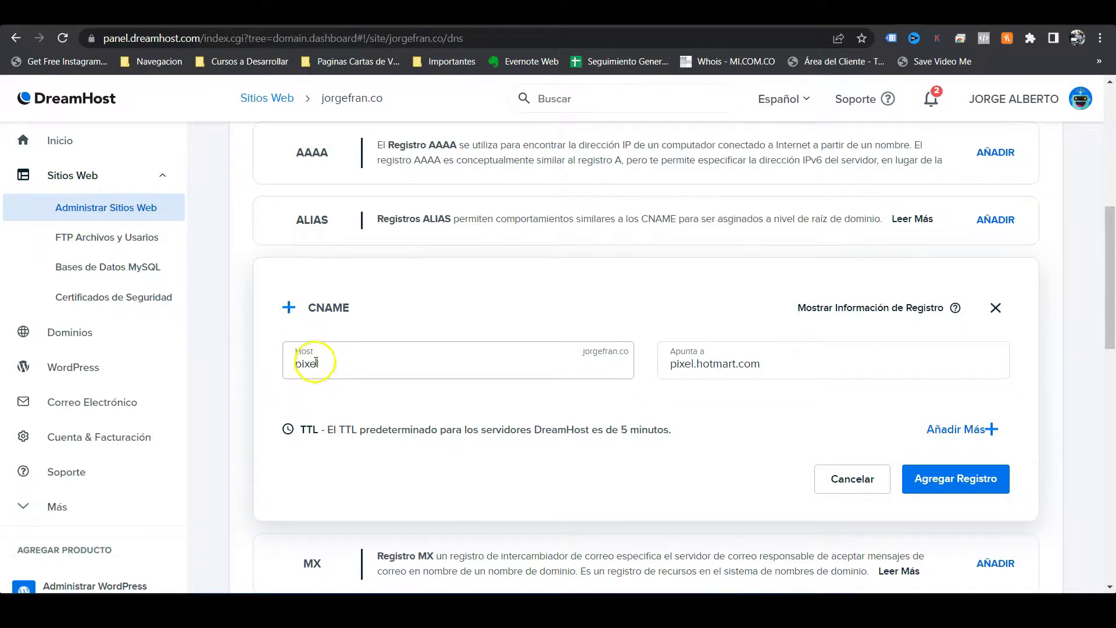
Check the host and target, highlight Hotmart's instruction C about saving the DNS, and add the CNAME record in DreamHost
drag(319, 371, 584, 355)
click(666, 365)
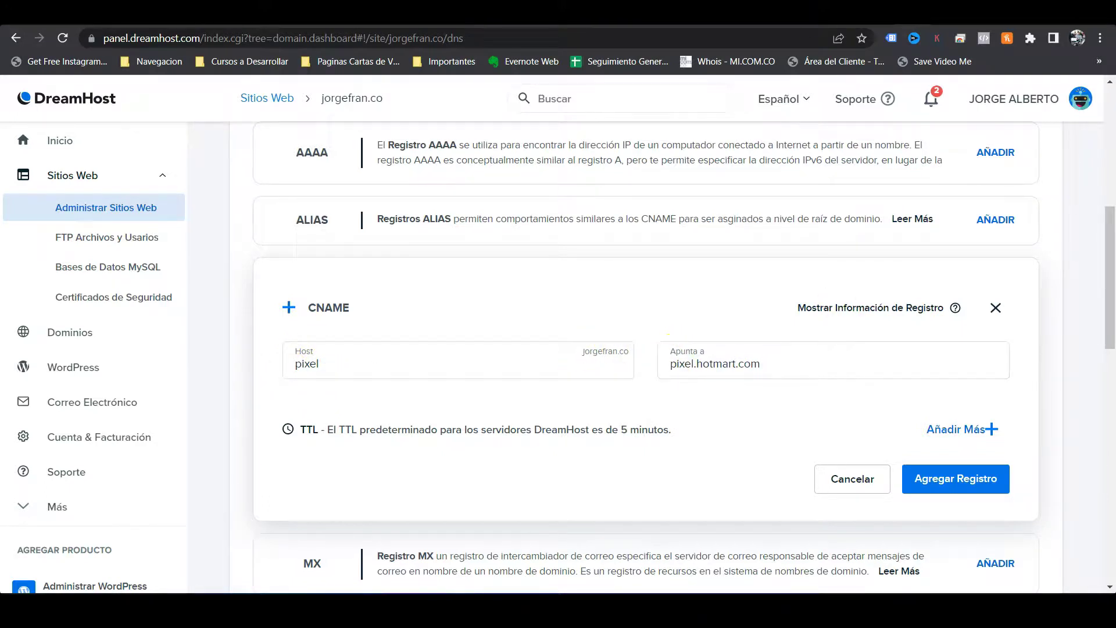
key(ctrl+Tab)
double_click(764, 251)
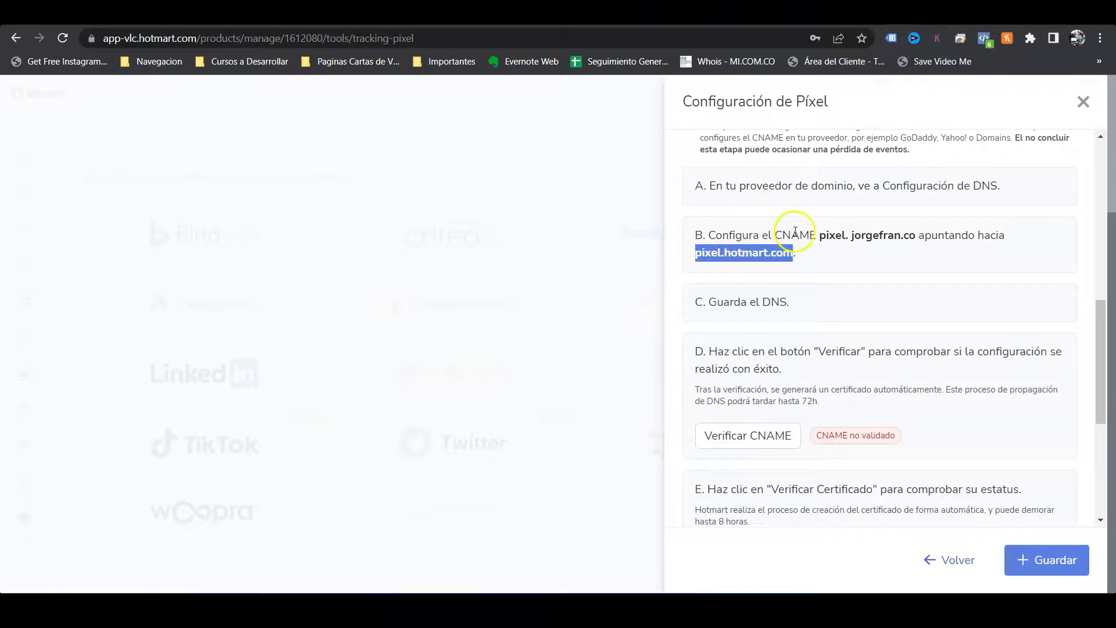
drag(709, 303, 815, 317)
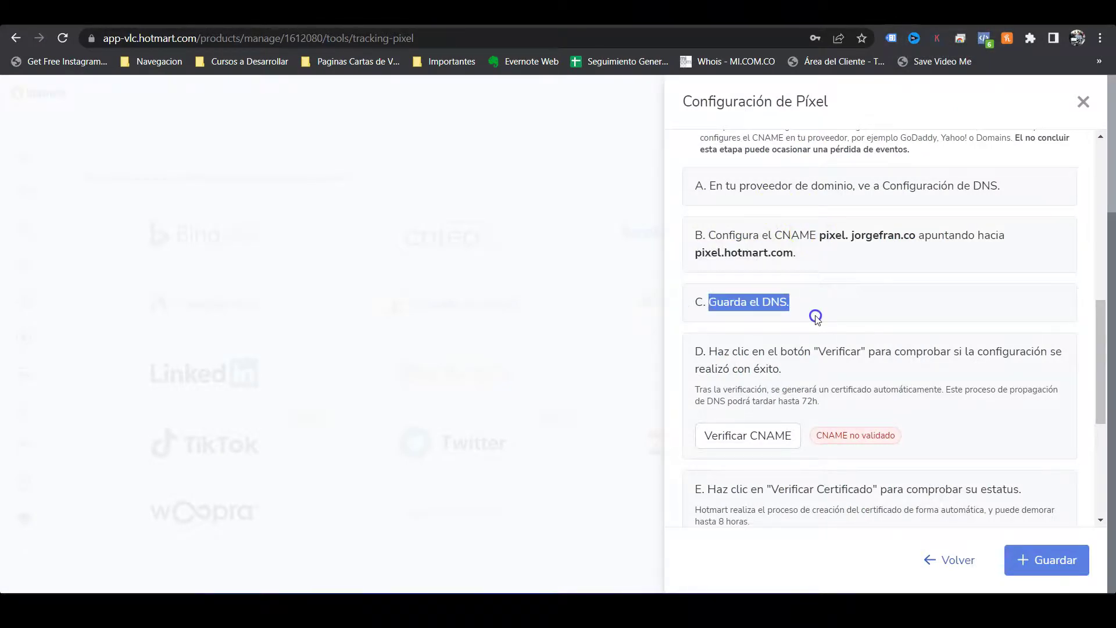
key(ctrl+Tab)
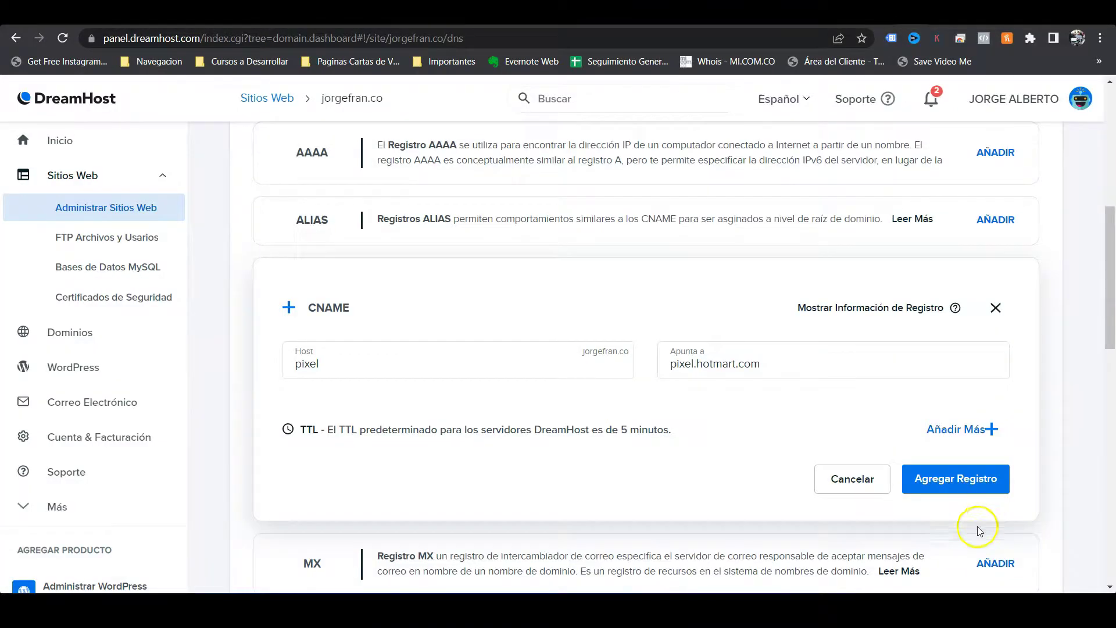
click(945, 481)
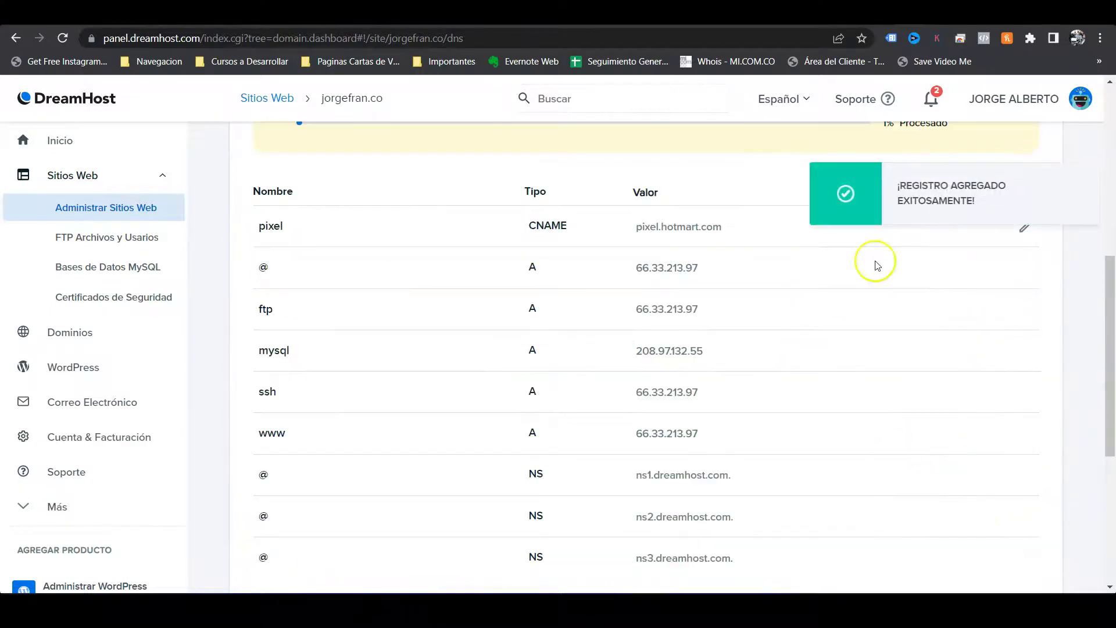
Examine the notice about the DNS update being processed above DreamHost's record list
scroll(895, 343, up, 3)
drag(304, 285, 976, 343)
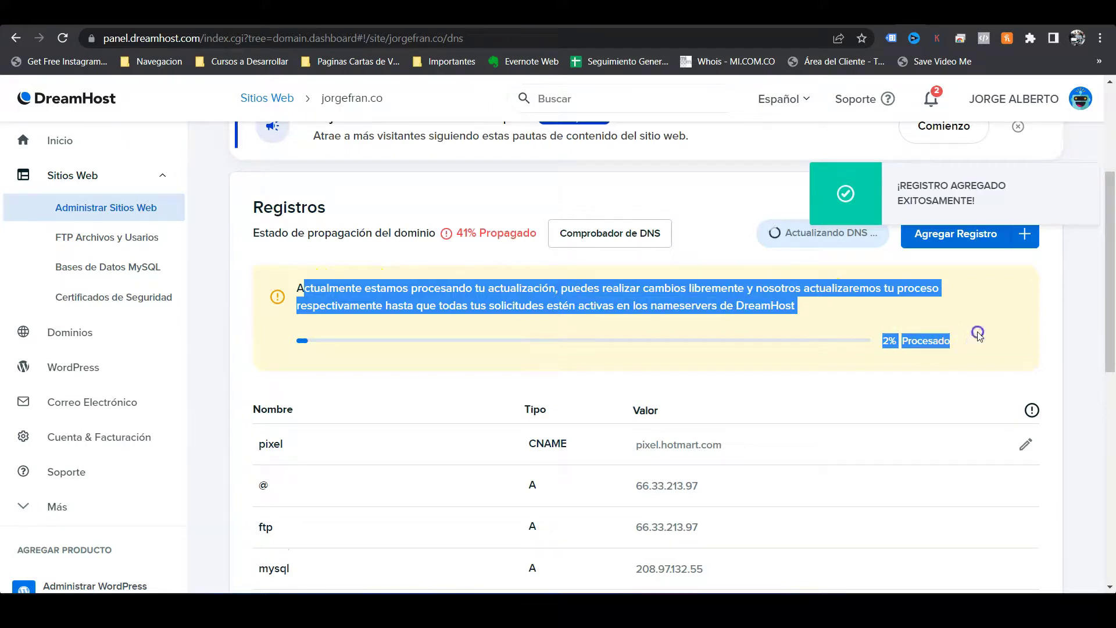
click(977, 334)
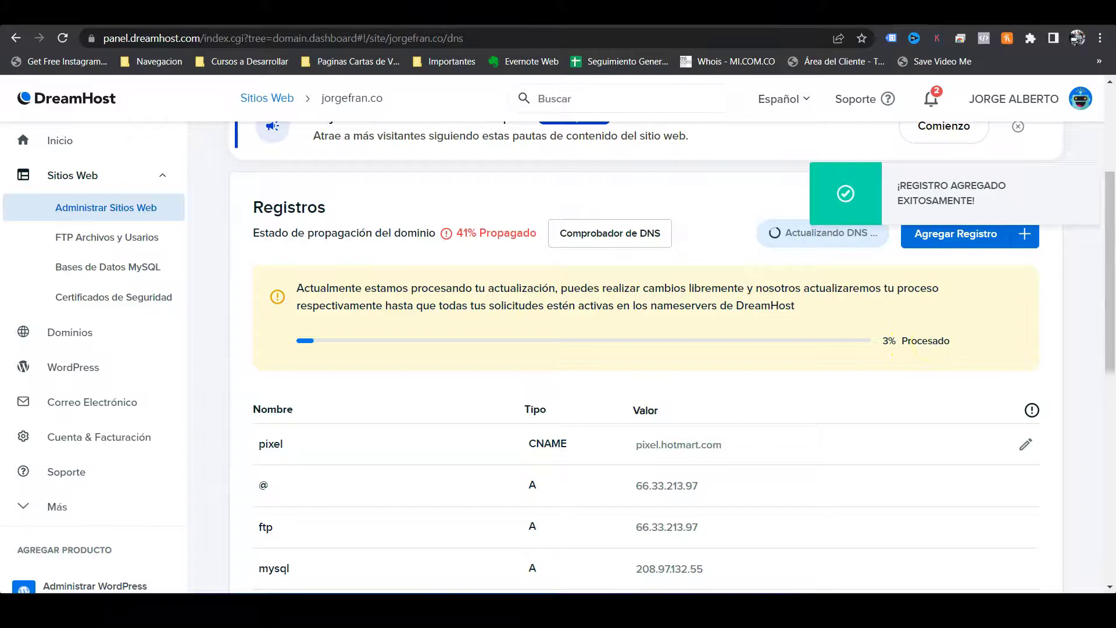
Switch to Hotmart and run the CNAME verification in instruction D
click(953, 13)
scroll(898, 291, down, 1)
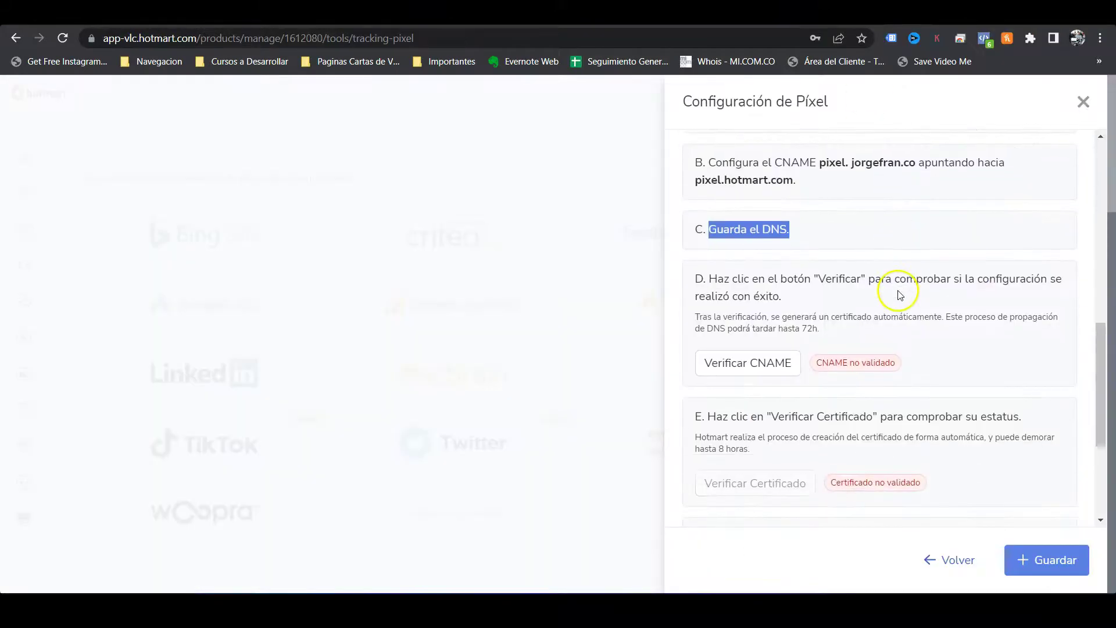
scroll(762, 279, down, 1)
scroll(773, 290, up, 1)
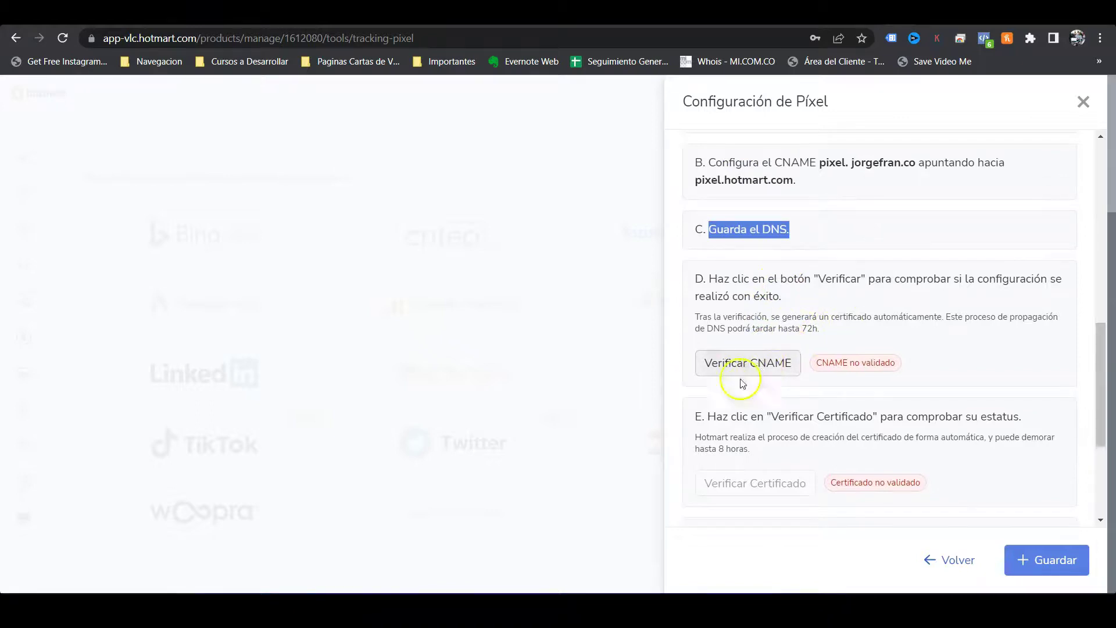
click(761, 364)
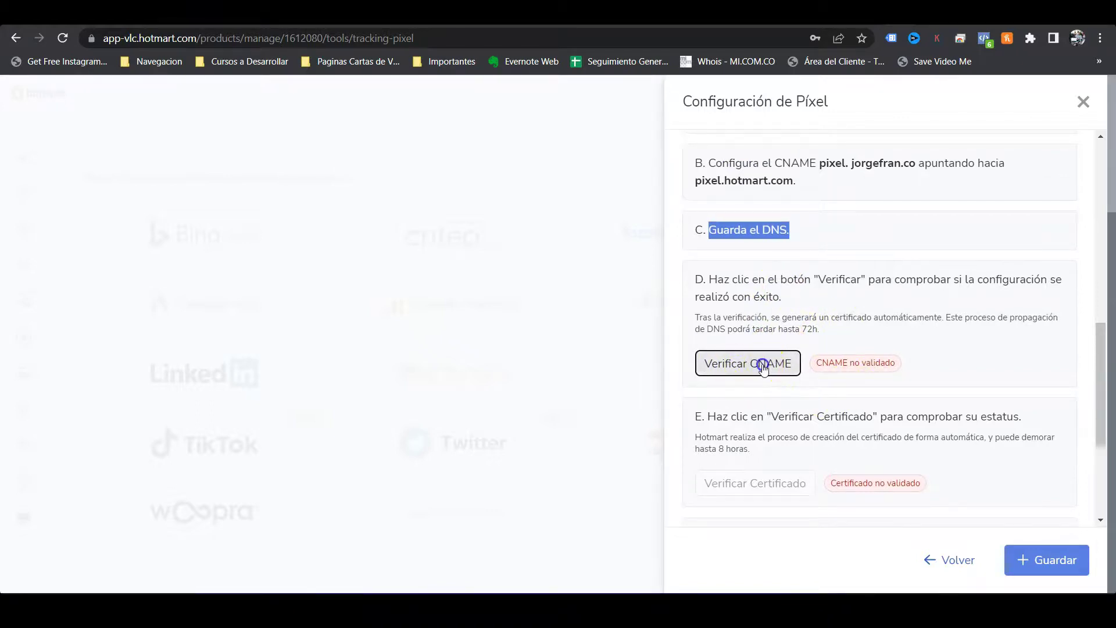
Highlight the CNAME validation status, the CNAME instruction and the DNS propagation time of up to 72 hours
drag(816, 362, 872, 357)
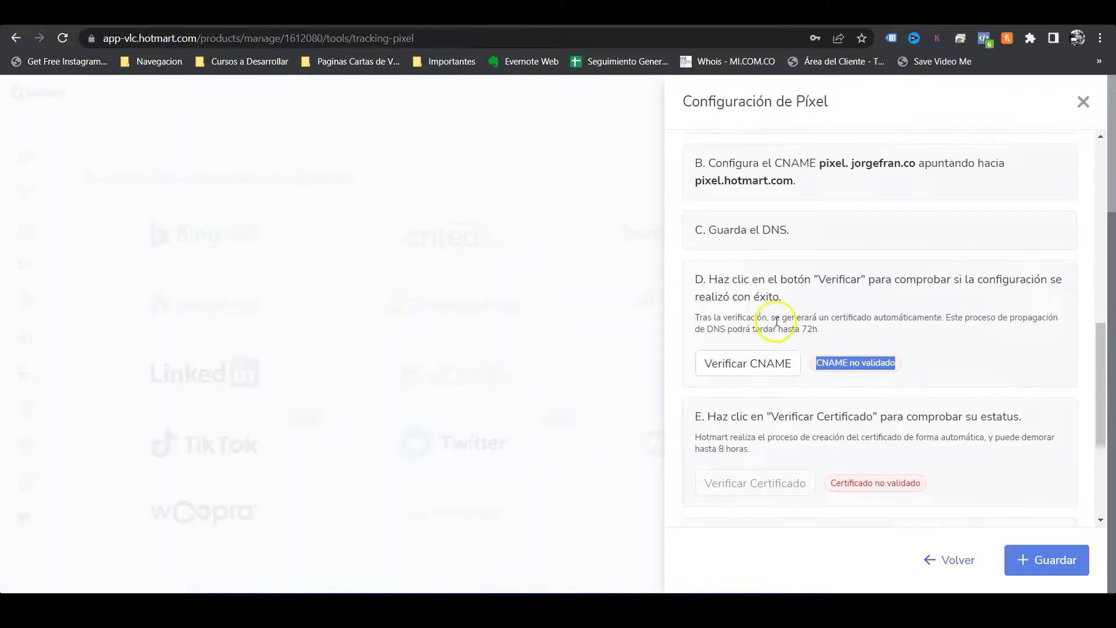
drag(819, 329, 807, 328)
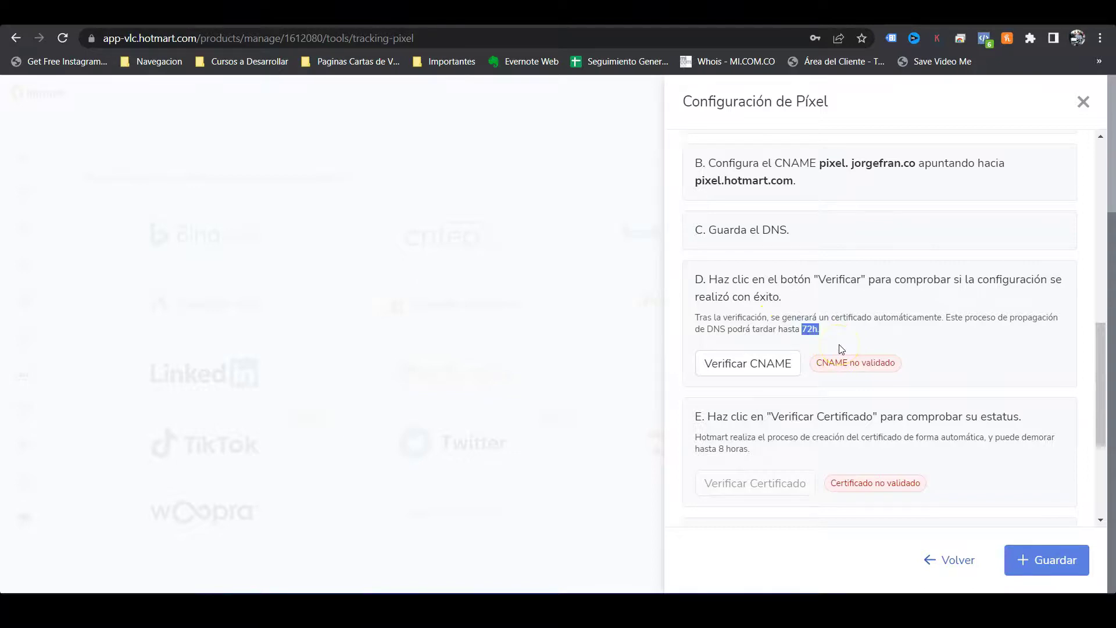
drag(722, 163, 917, 167)
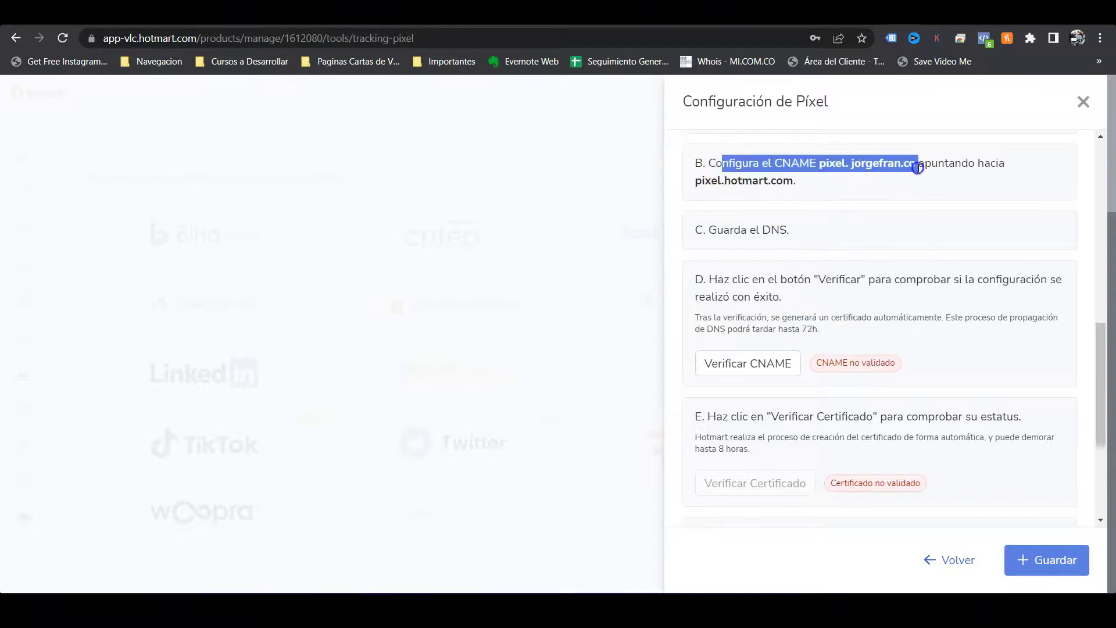
drag(723, 296, 837, 329)
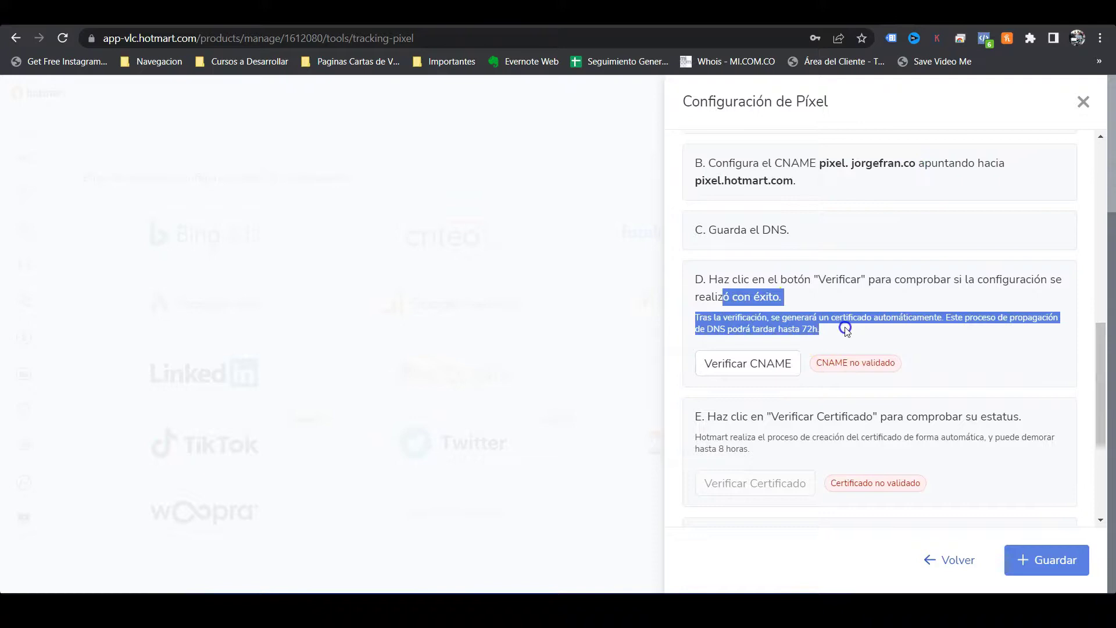
scroll(846, 330, down, 1)
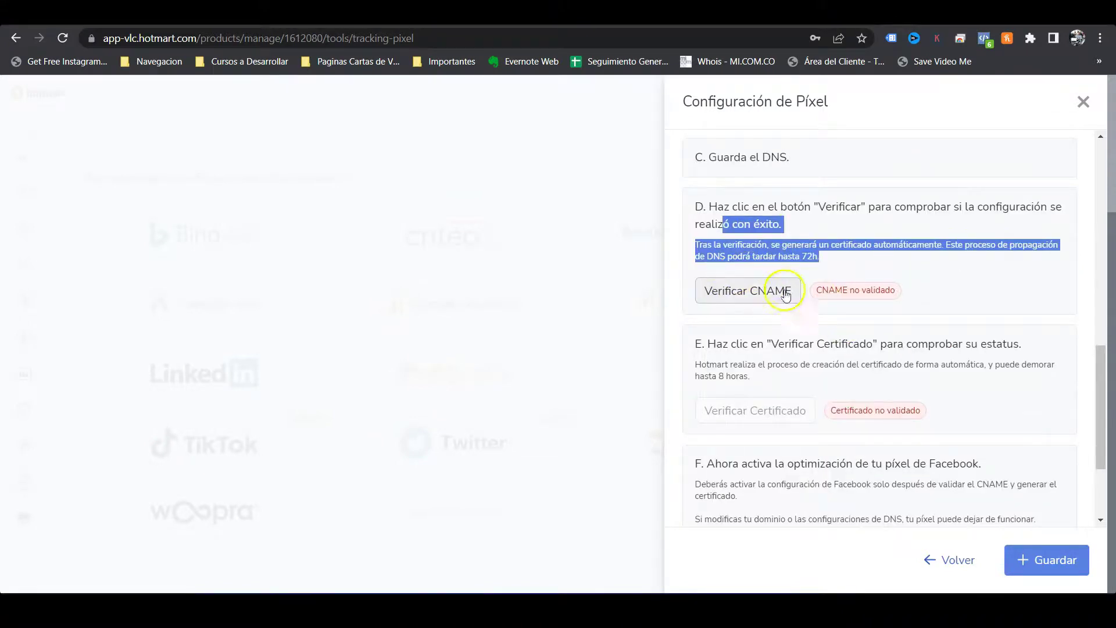
click(820, 248)
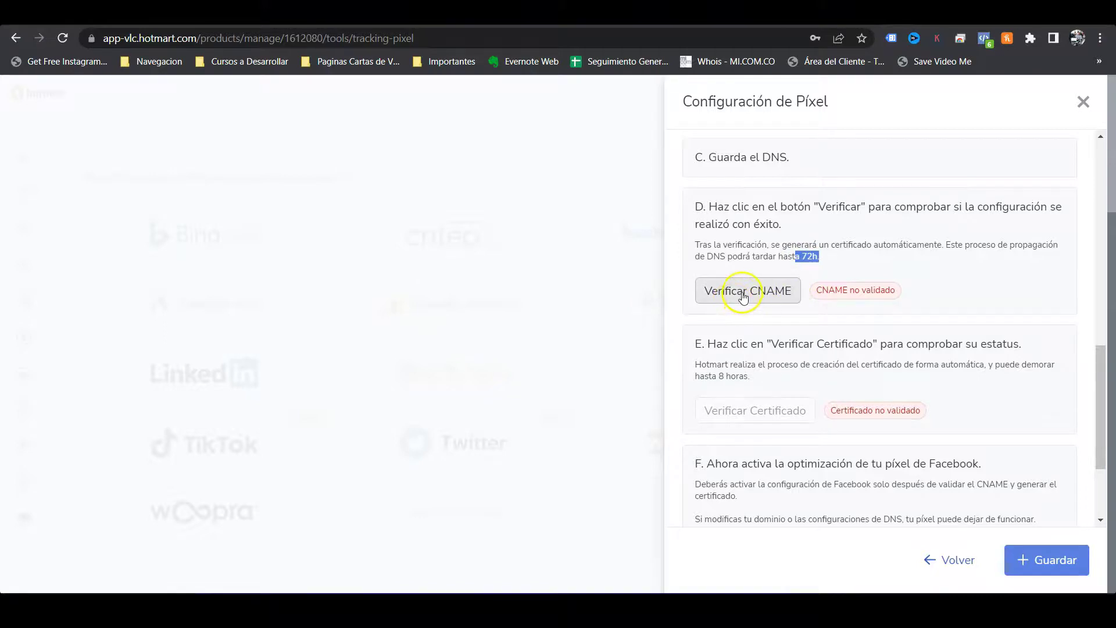
drag(866, 290, 843, 290)
Look over instruction E about verifying the certificate and instruction F about activating the Facebook pixel optimization
scroll(767, 310, down, 1)
scroll(767, 310, down, 1)
drag(771, 271, 853, 271)
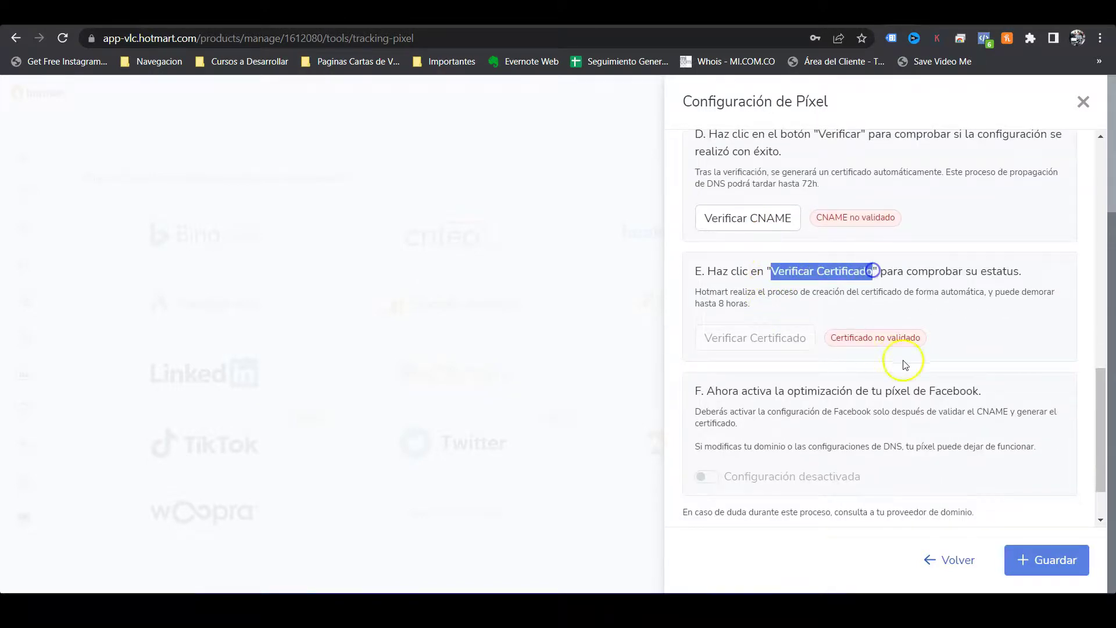
scroll(819, 294, down, 2)
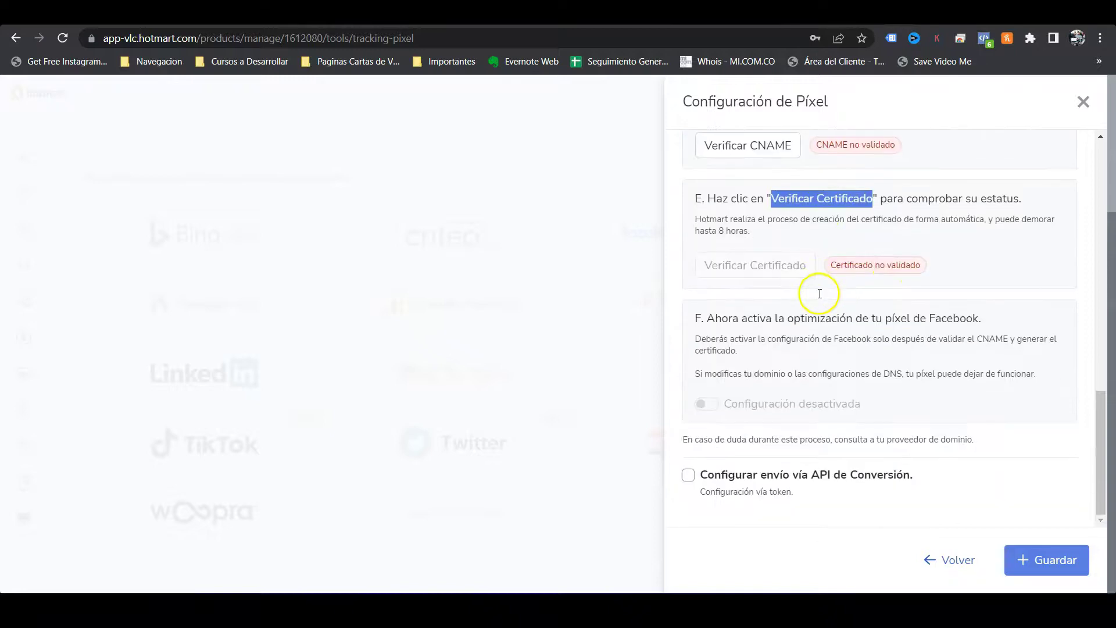
scroll(871, 227, up, 4)
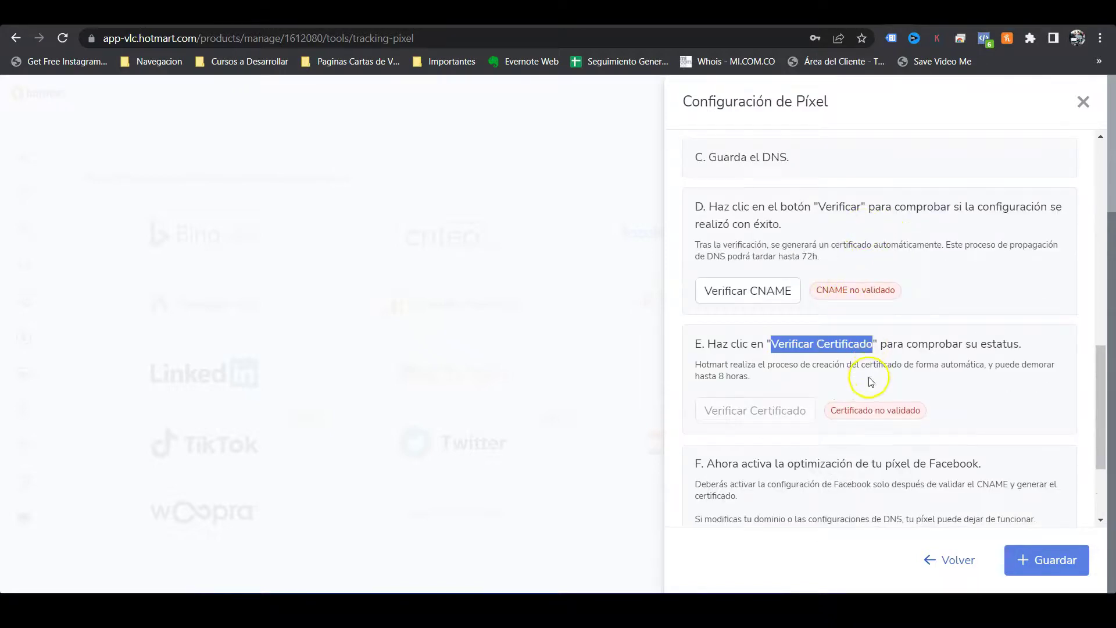
Highlight the certificate's validation status and instruction F about activating the Facebook pixel optimization
scroll(870, 380, down, 2)
drag(815, 218, 873, 271)
drag(853, 339, 921, 337)
scroll(921, 336, down, 2)
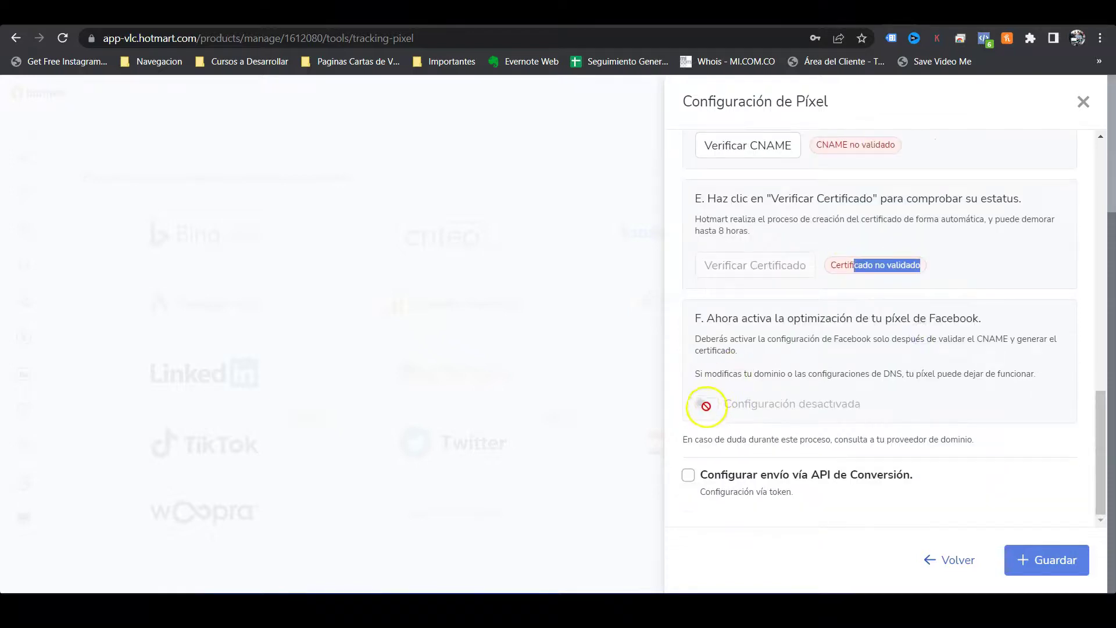
drag(715, 319, 993, 309)
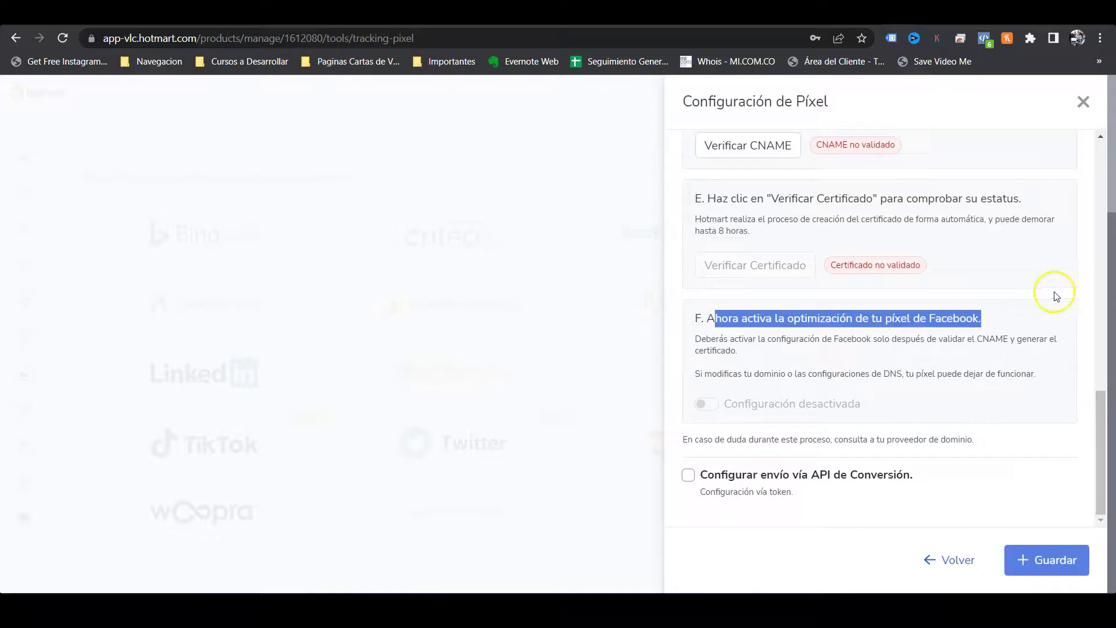
Try to save the Facebook pixel configuration and look back over instructions B to F
click(1059, 561)
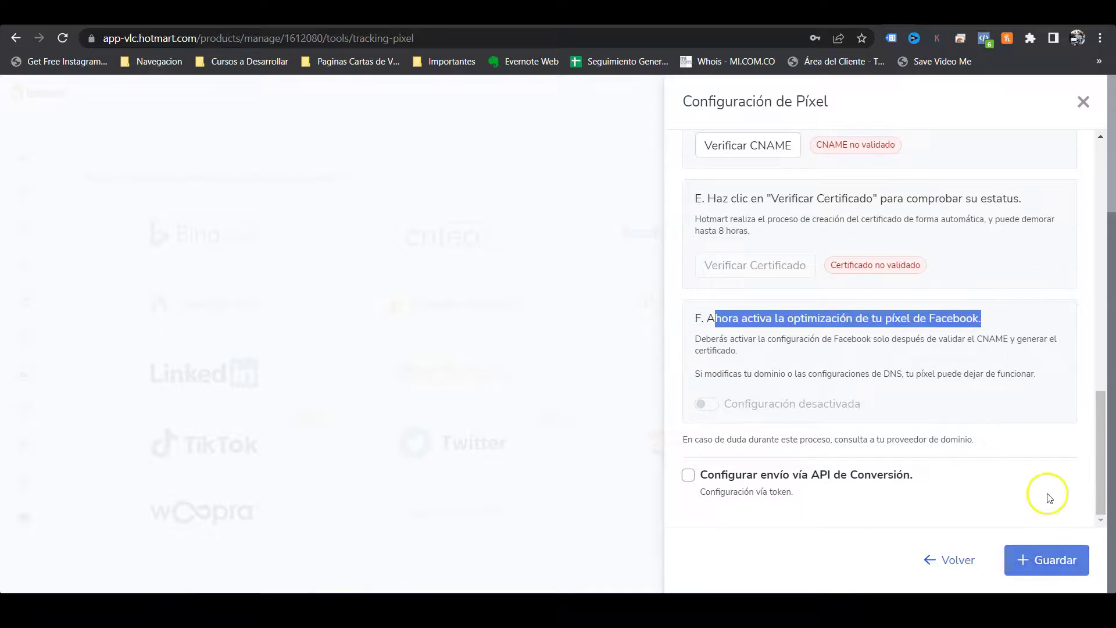
scroll(904, 317, up, 4)
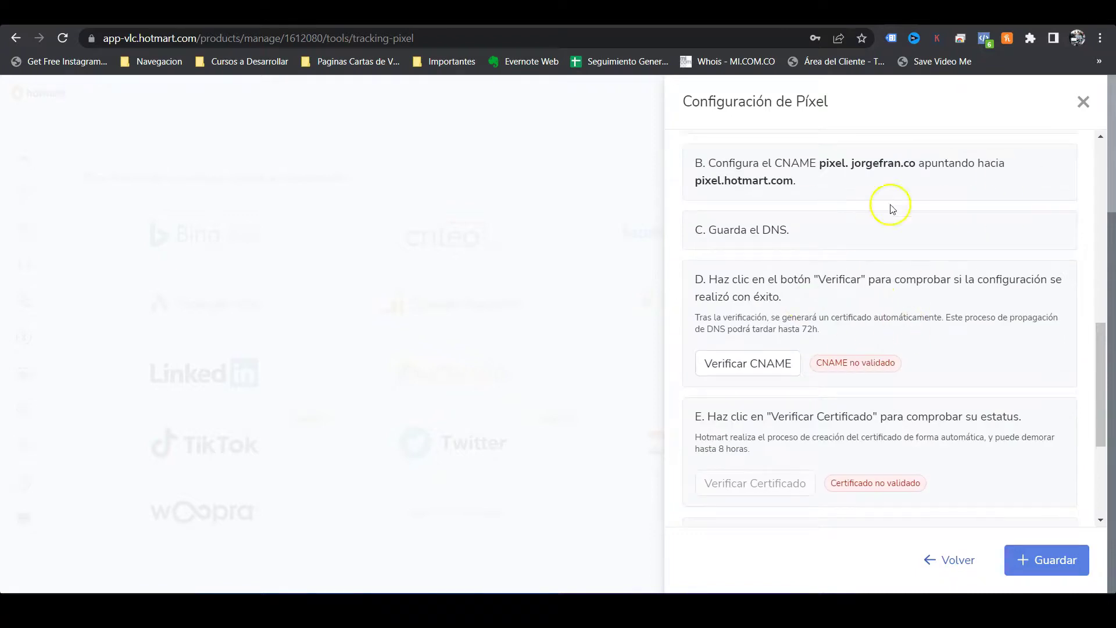
scroll(872, 232, up, 3)
scroll(854, 244, down, 6)
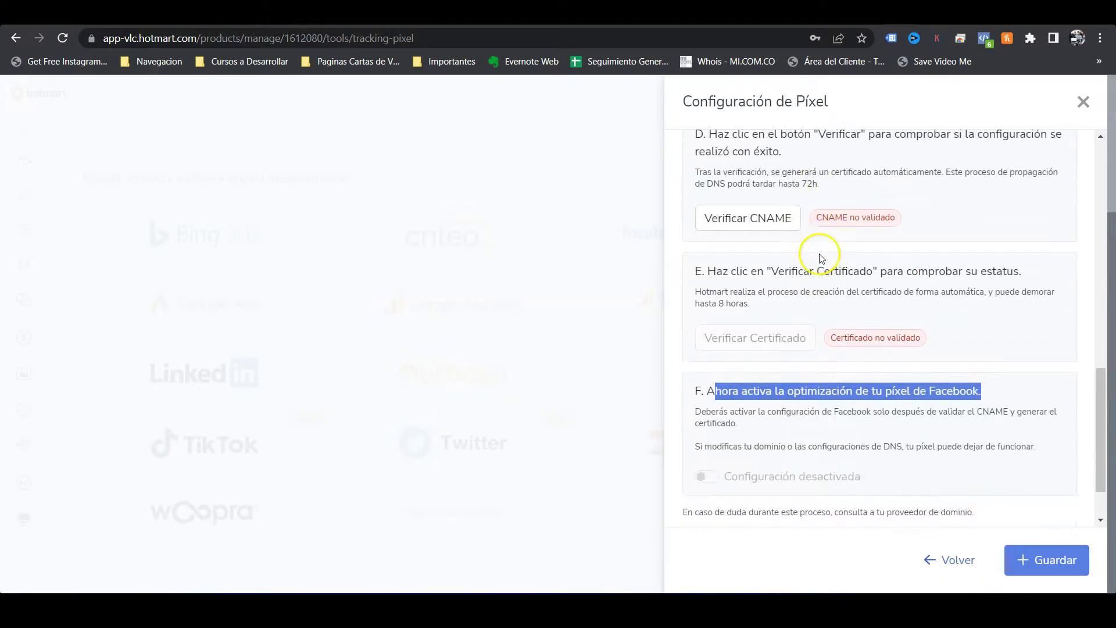
click(1061, 568)
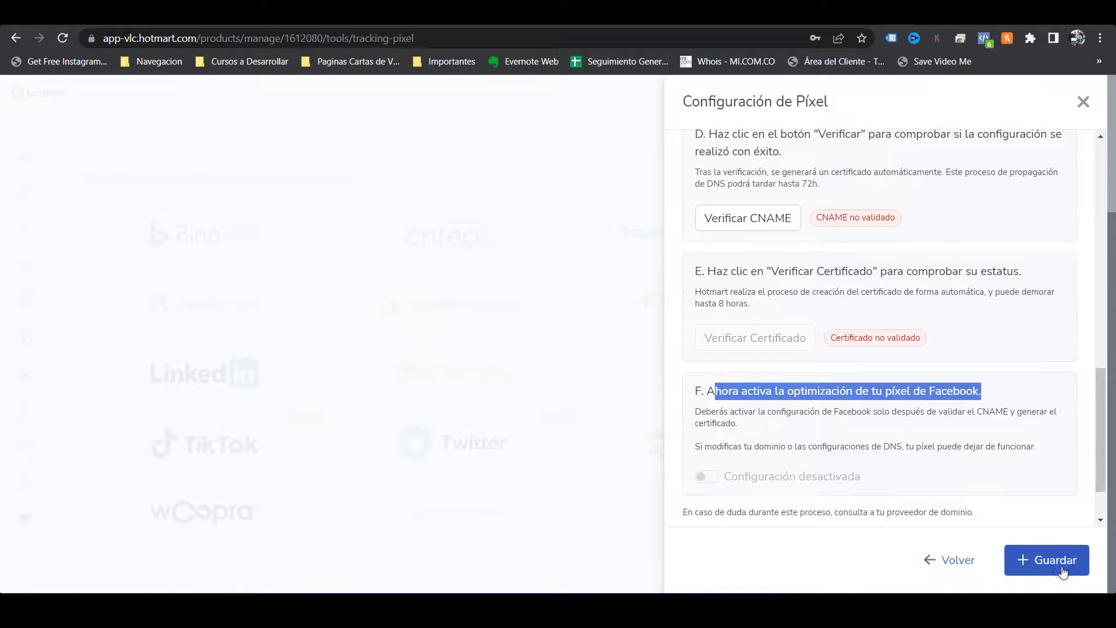
click(1047, 562)
scroll(810, 419, down, 2)
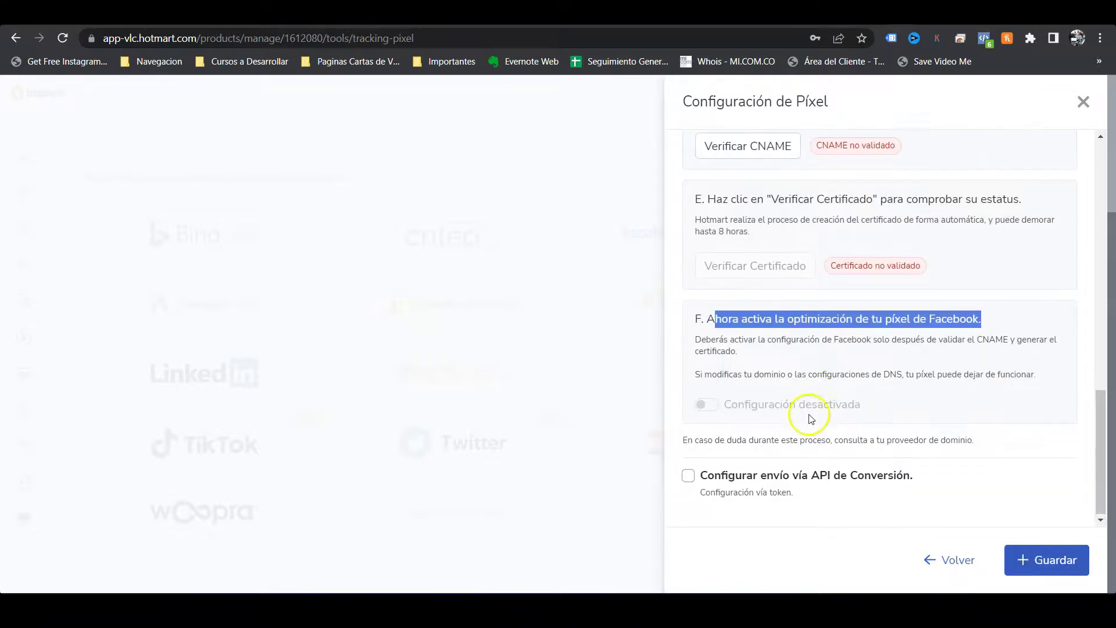
Remove the leading space from the Facebook Business Manager domain, then save the pixel configuration and close it
click(999, 250)
scroll(1008, 337, up, 2)
scroll(1008, 337, up, 10)
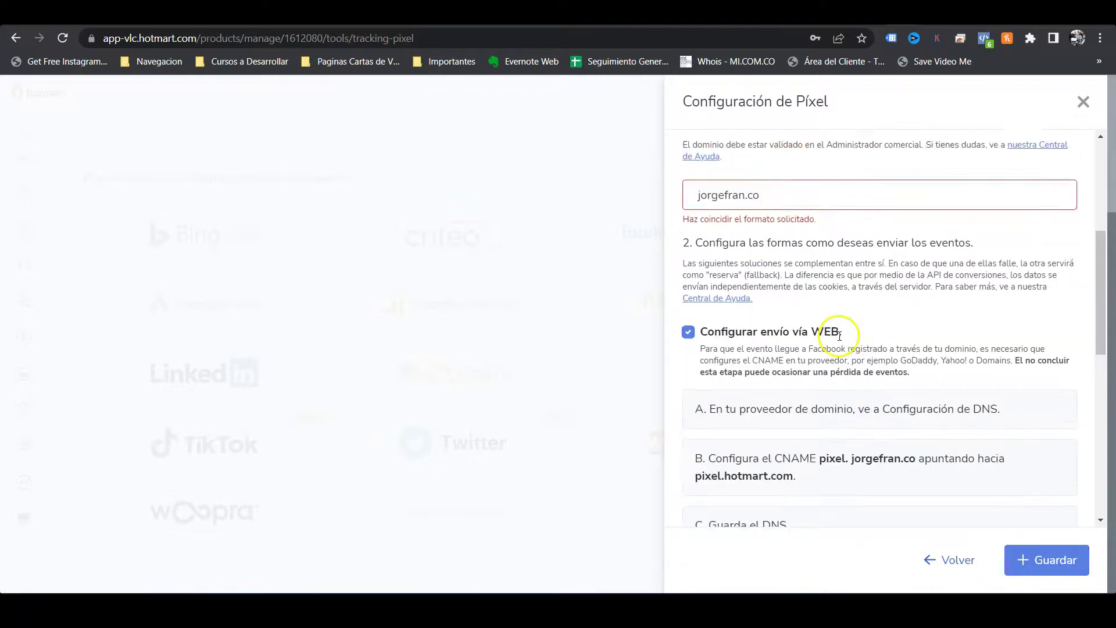
scroll(843, 346, down, 1)
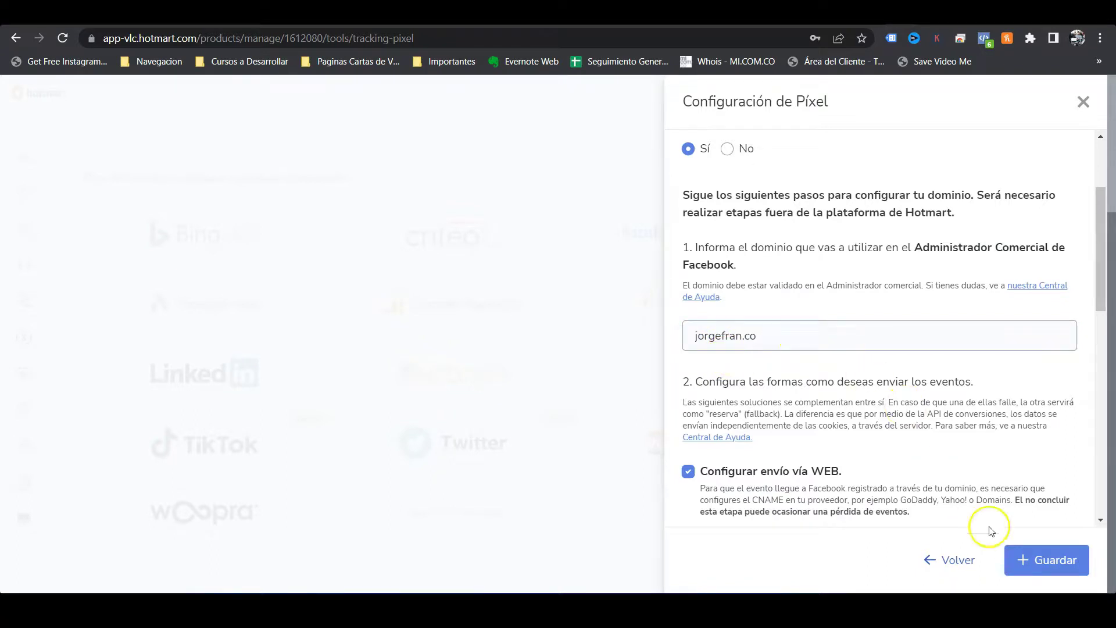
click(1039, 552)
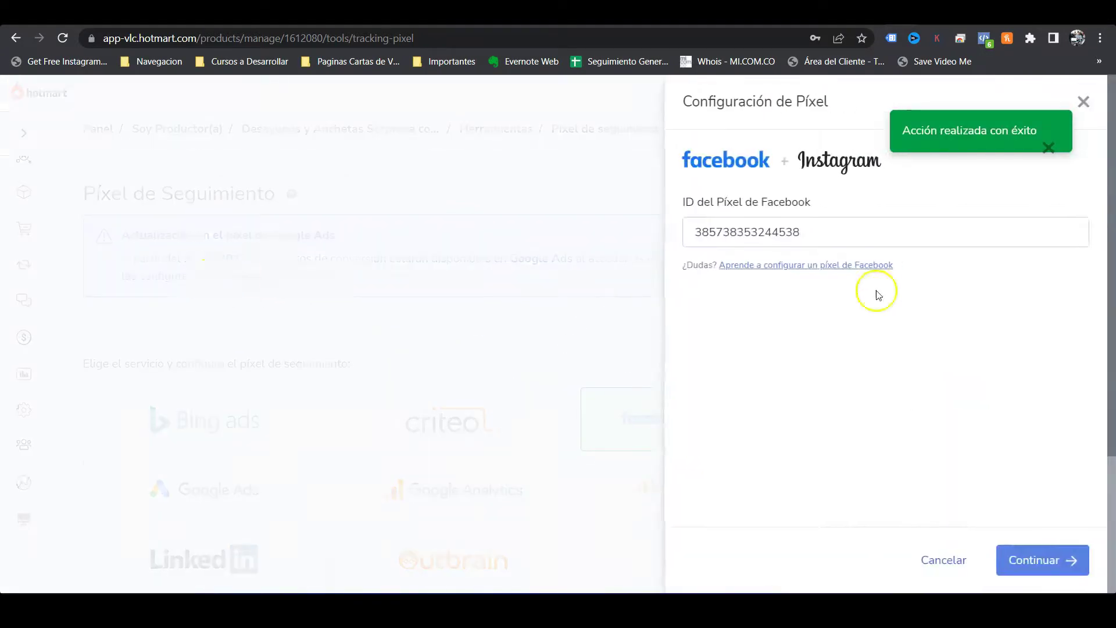
click(1082, 102)
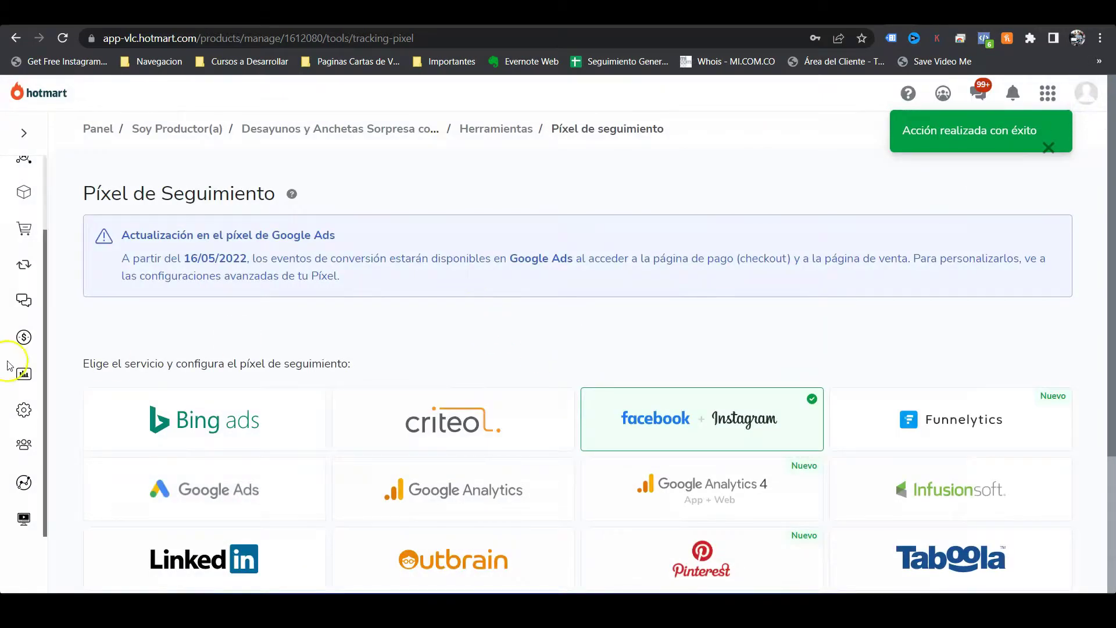
Open the configured Facebook + Instagram pixel, review its domain and web event statuses, and close it
mouse_move(17, 354)
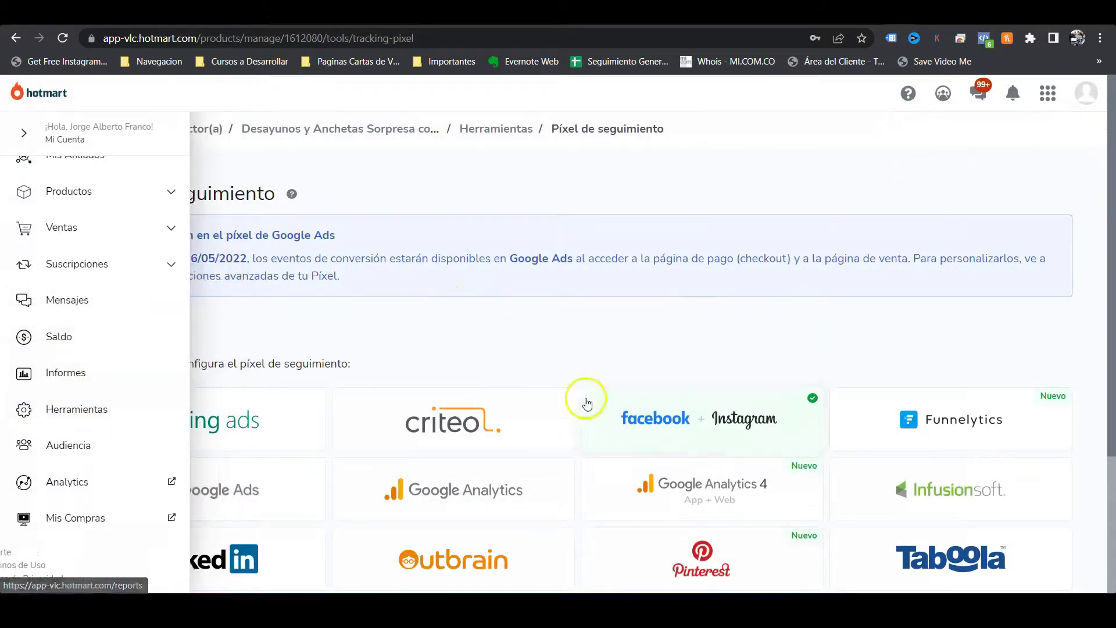
scroll(814, 407, down, 3)
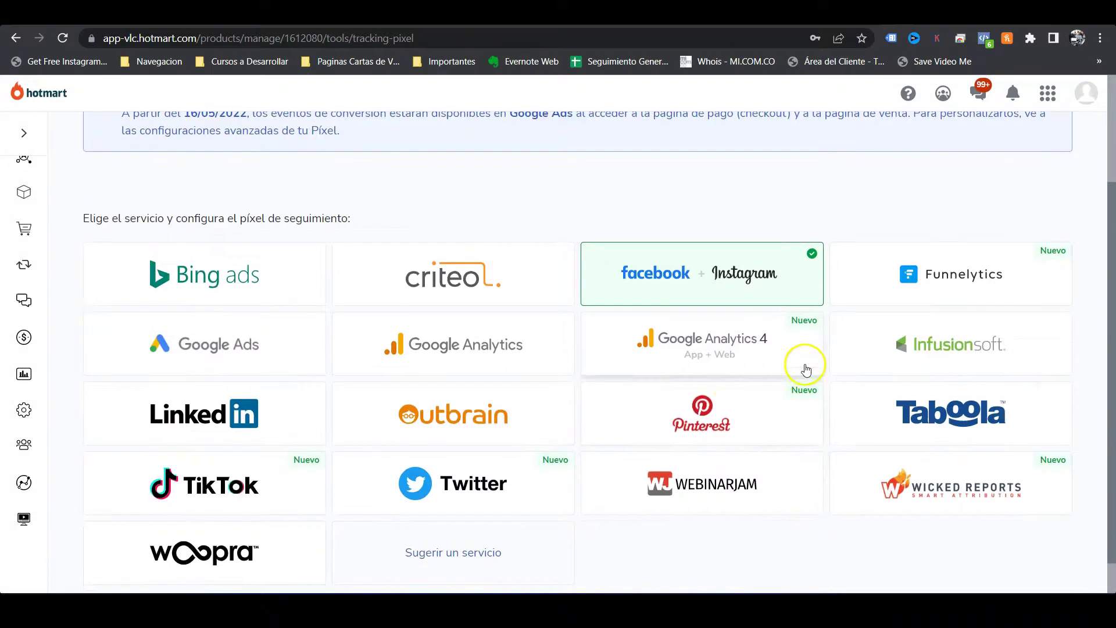
click(697, 275)
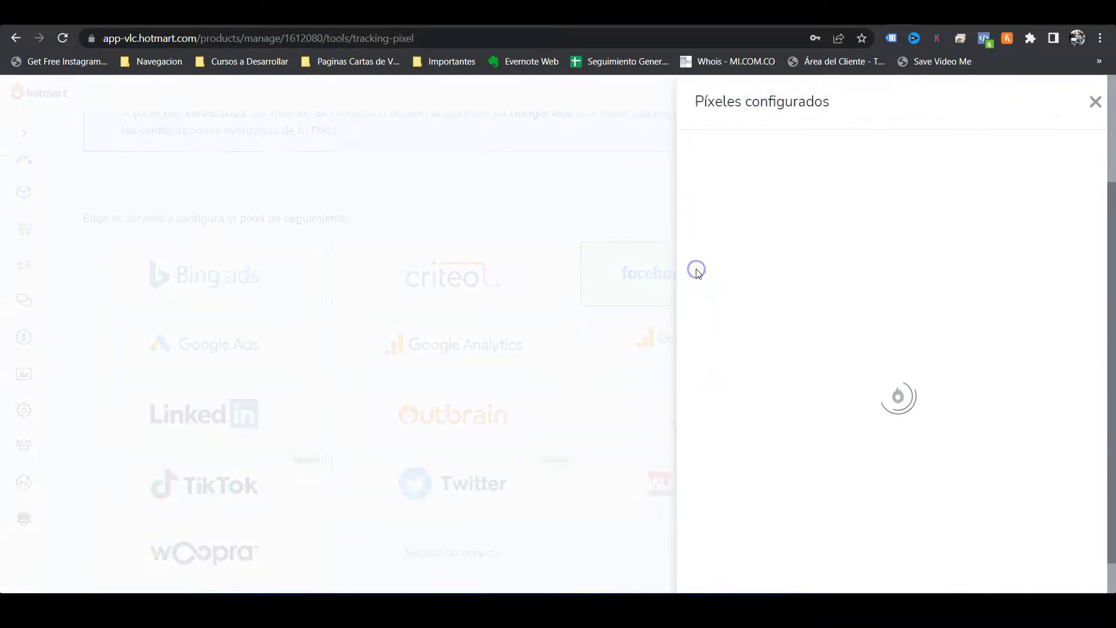
drag(744, 267, 742, 244)
click(747, 257)
drag(702, 293, 746, 293)
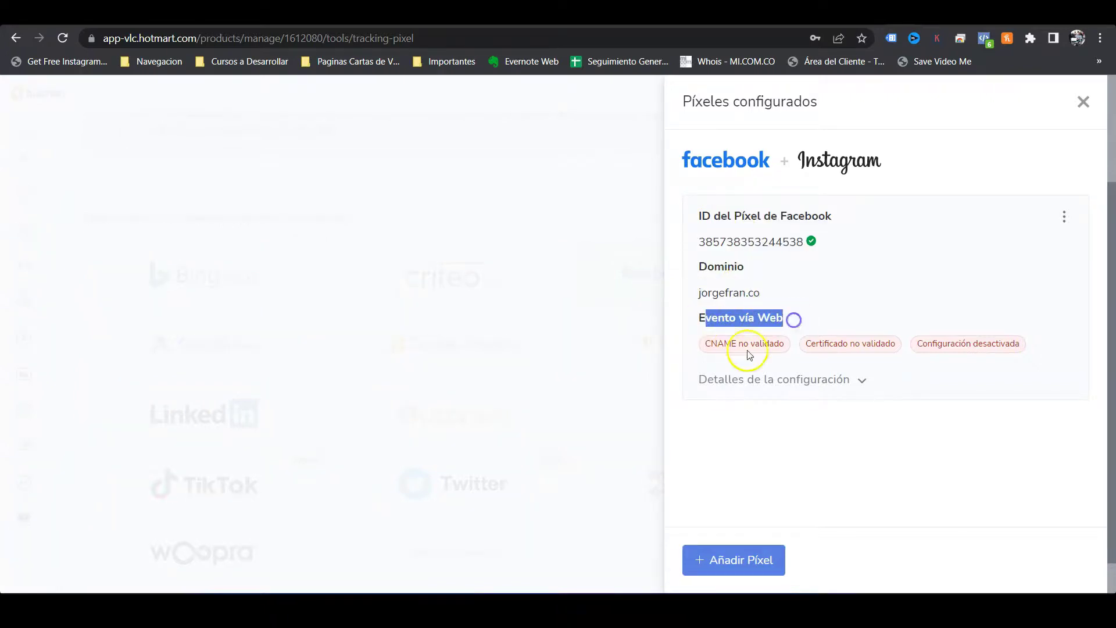
drag(739, 344, 852, 344)
drag(937, 343, 982, 344)
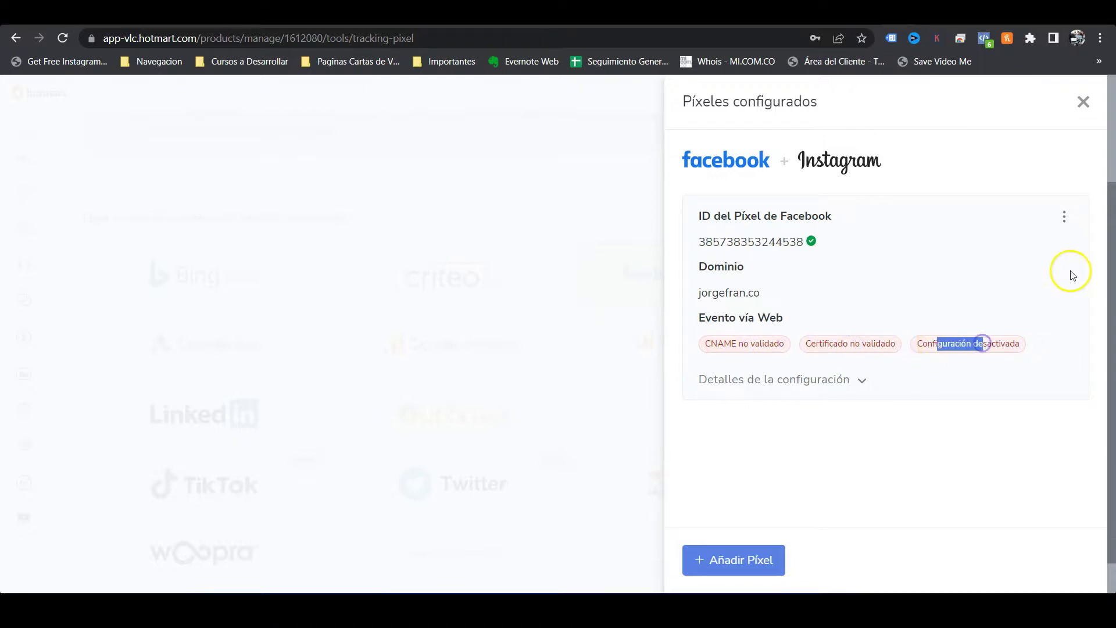
click(1092, 101)
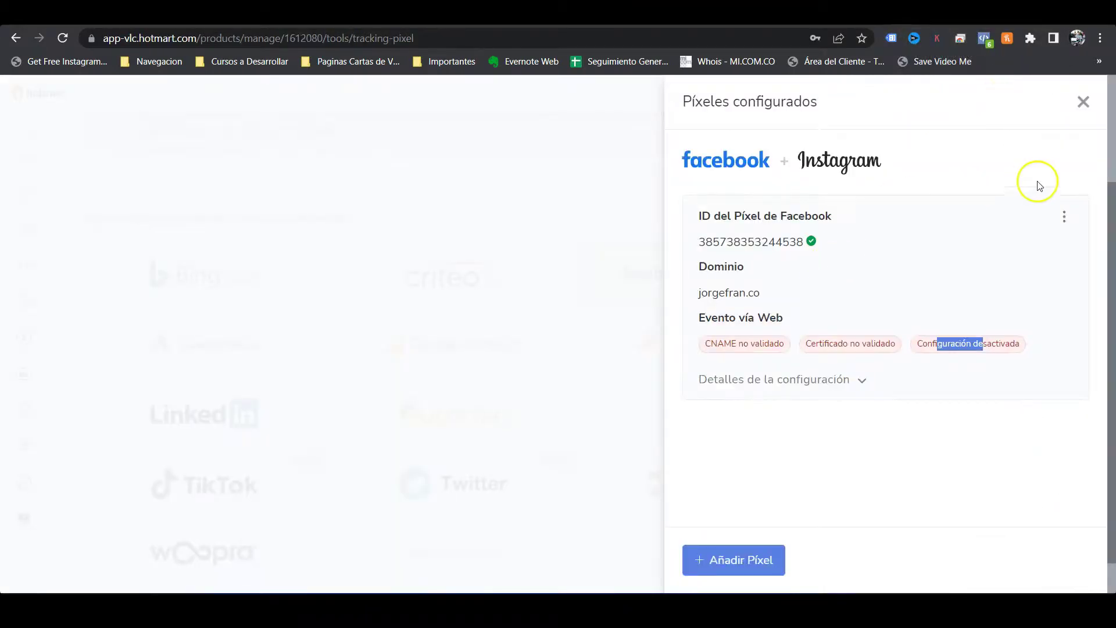
click(1083, 104)
Go to Hotmart's producer tools and open the tracking pixel tool
mouse_move(76, 423)
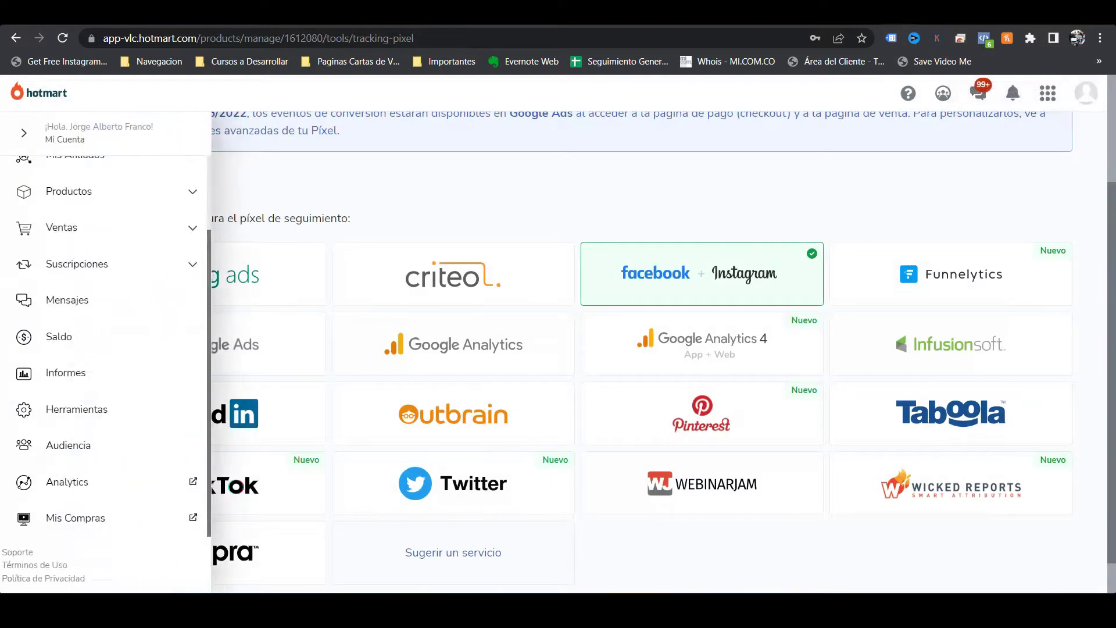
scroll(70, 448, down, 1)
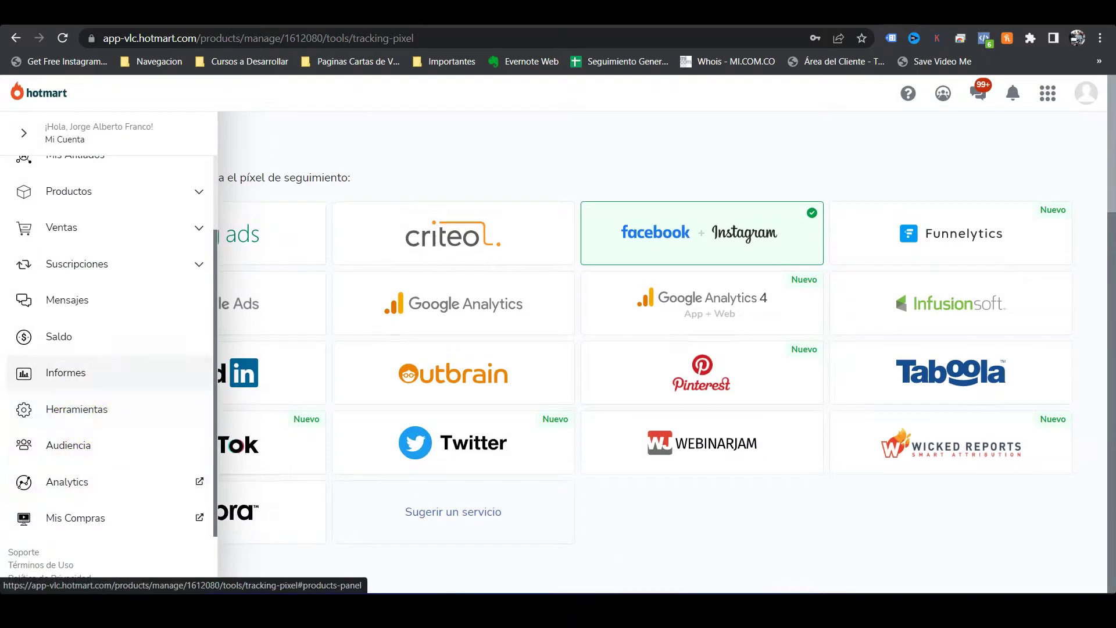
click(86, 409)
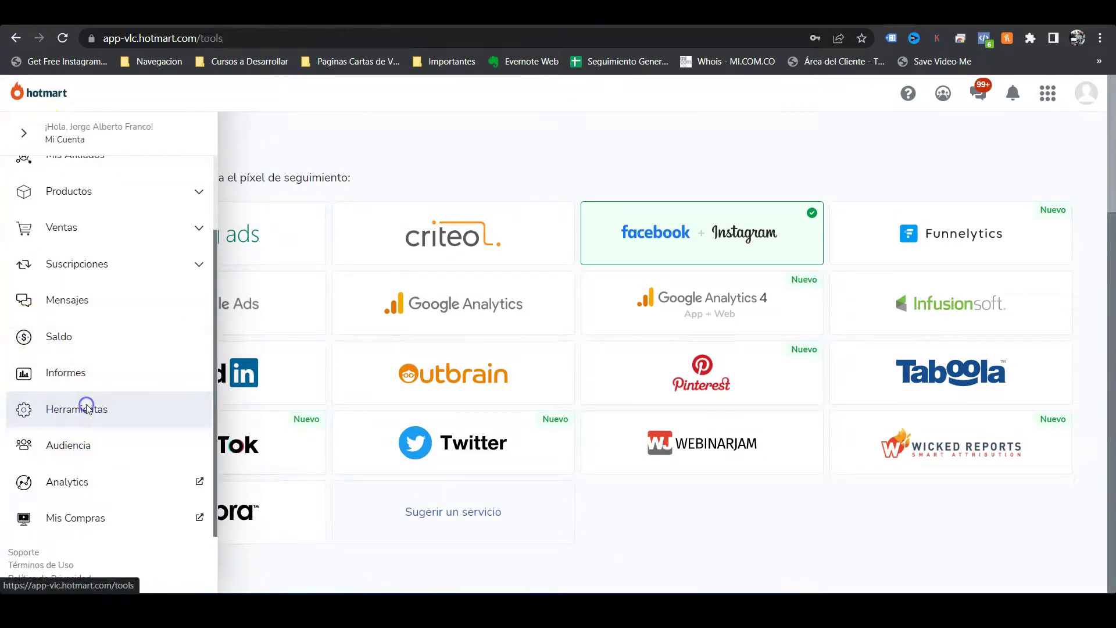
scroll(518, 336, down, 2)
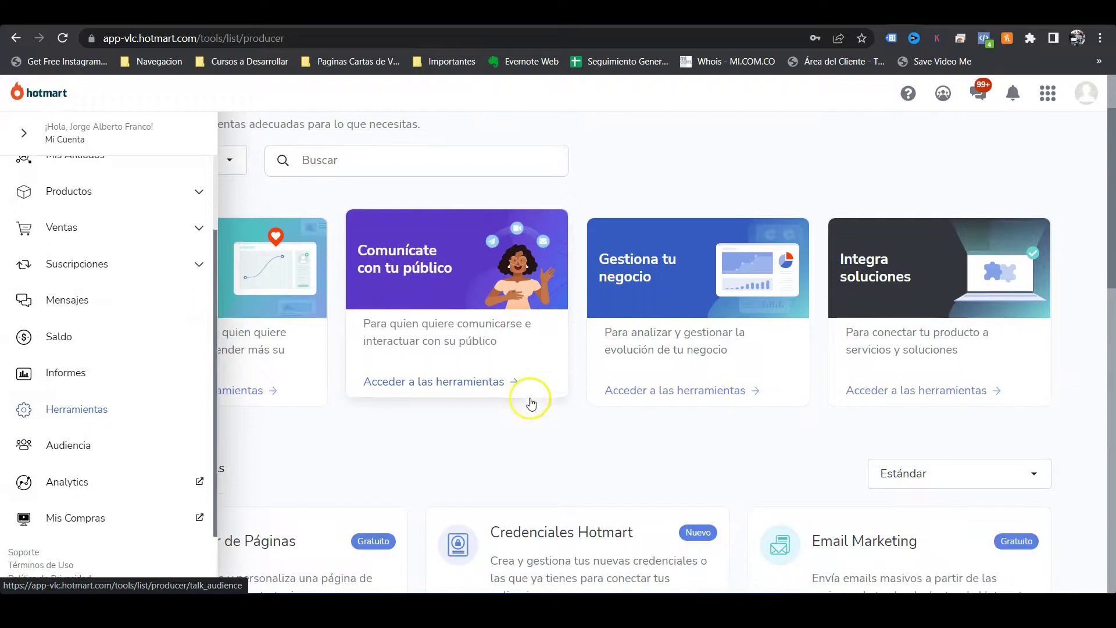
scroll(715, 259, down, 10)
click(247, 490)
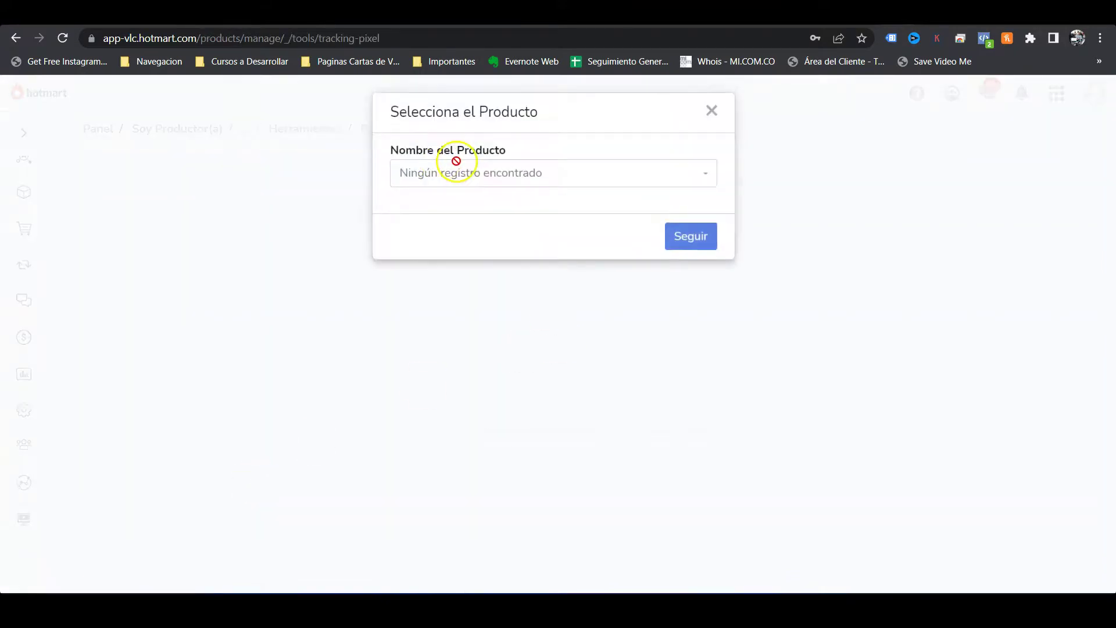
Search the products for "anc" and continue with Desayunos y Anchetas Sorpresa como Negocio
click(475, 170)
click(526, 169)
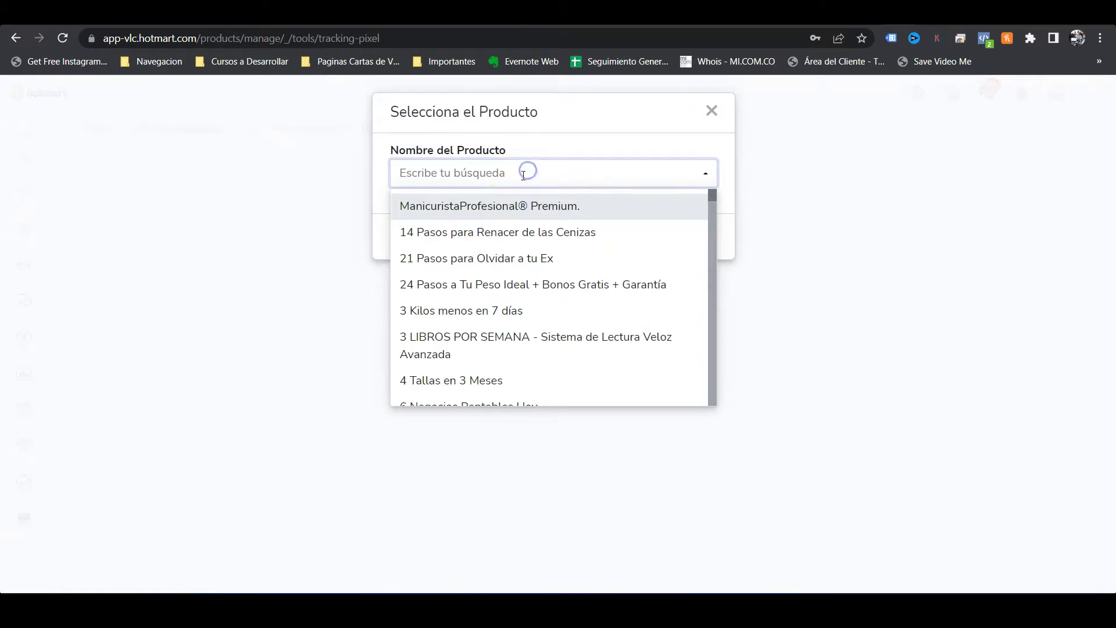
text(anc)
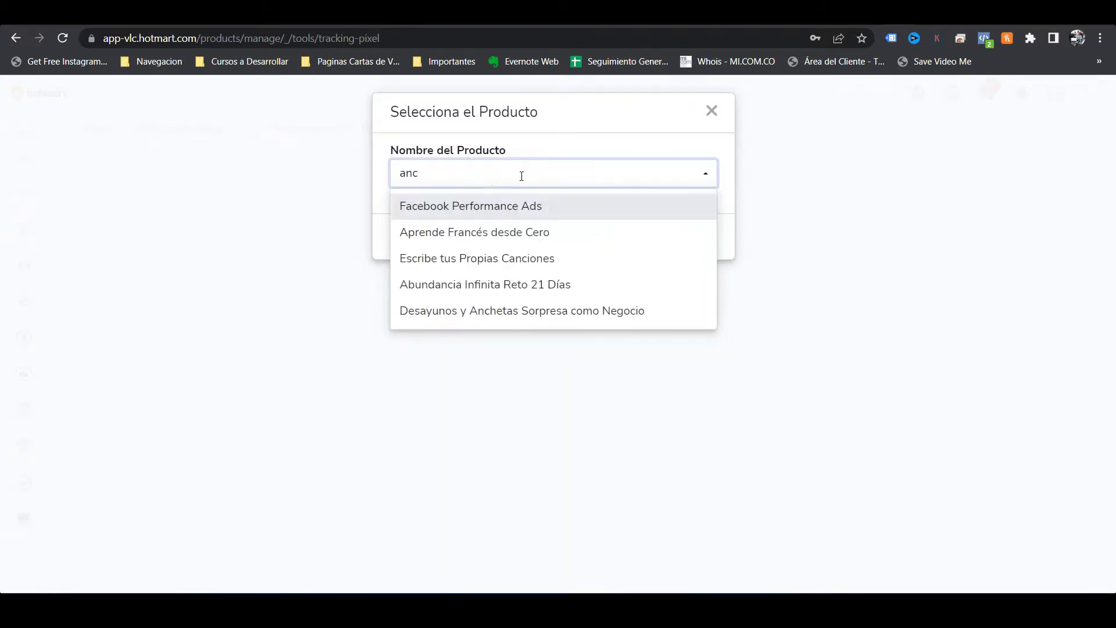
click(500, 317)
click(697, 236)
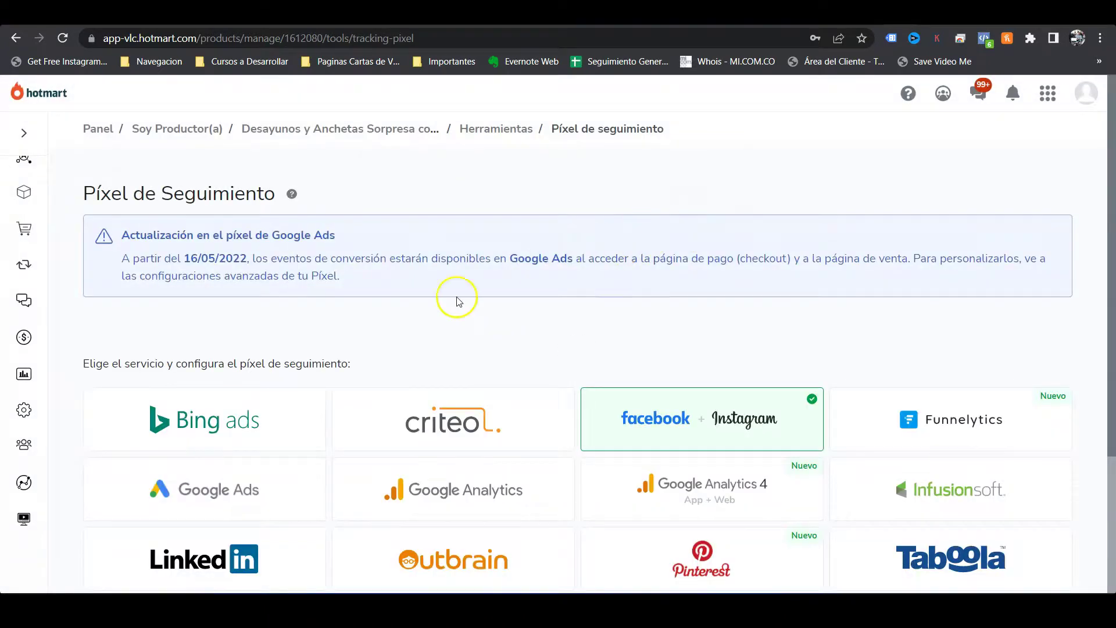
Open the product's configured Facebook + Instagram pixel and highlight its domain, CNAME, certificate and configuration statuses
scroll(523, 279, down, 3)
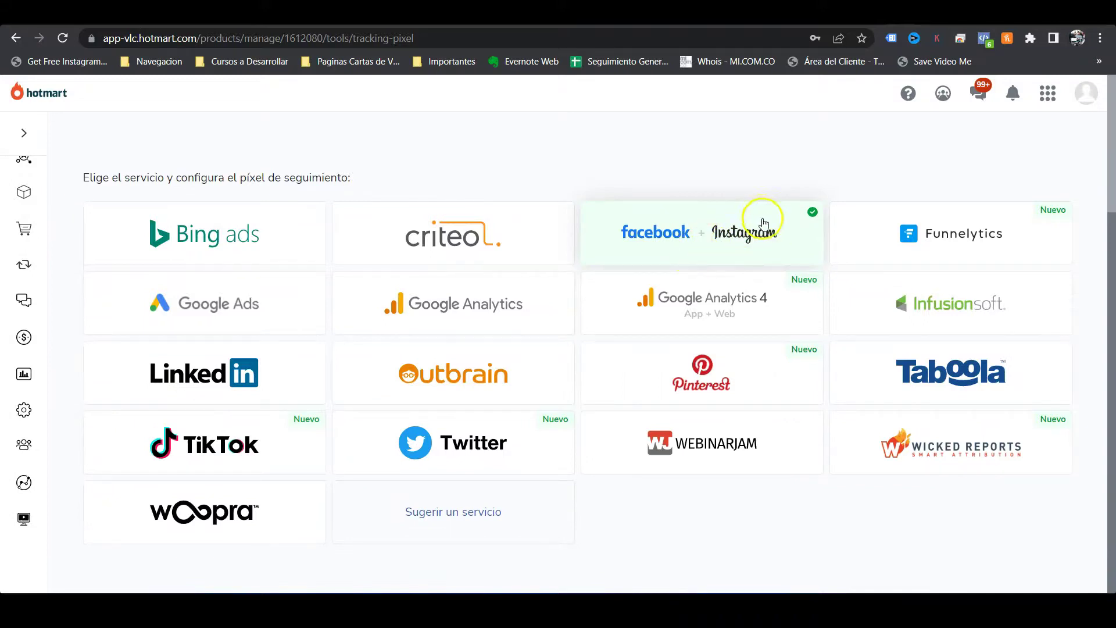
click(714, 242)
drag(690, 295, 763, 300)
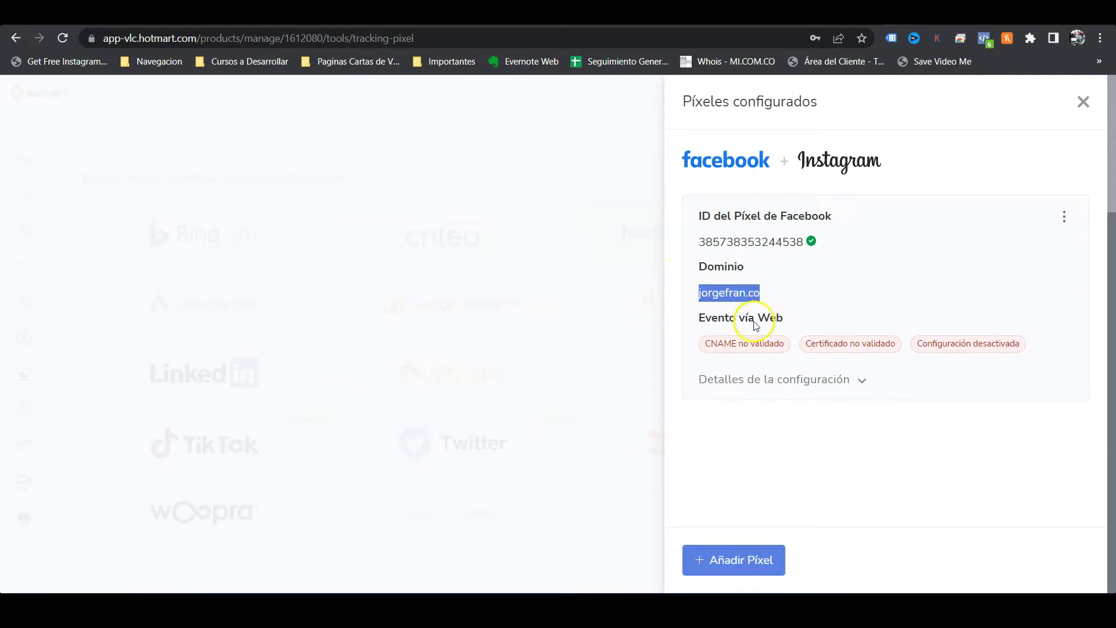
drag(710, 344, 734, 345)
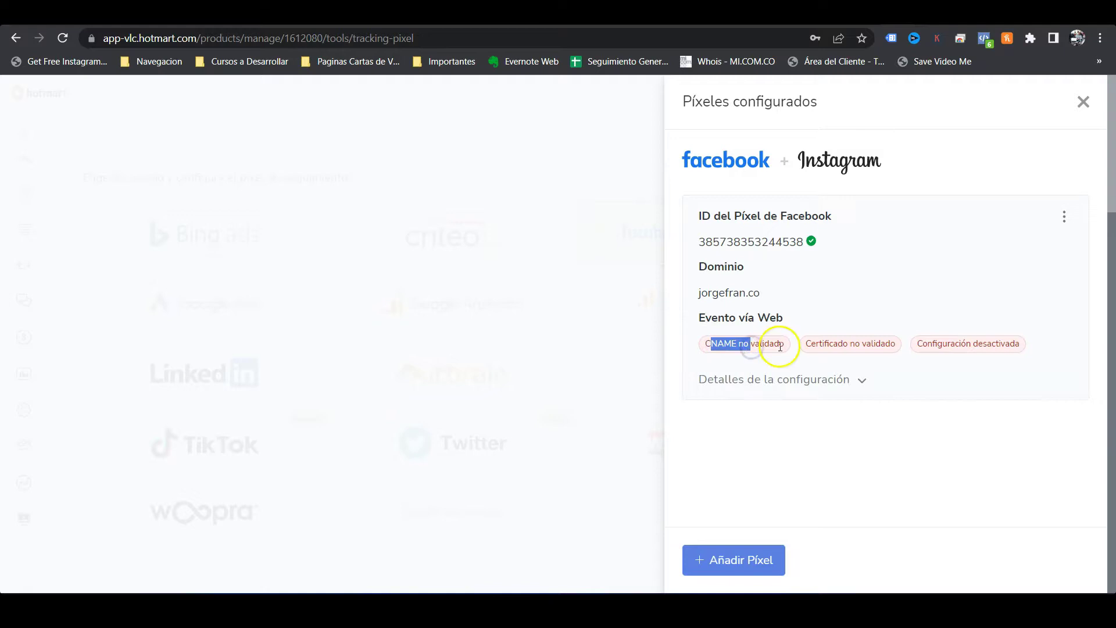
drag(820, 343, 1014, 351)
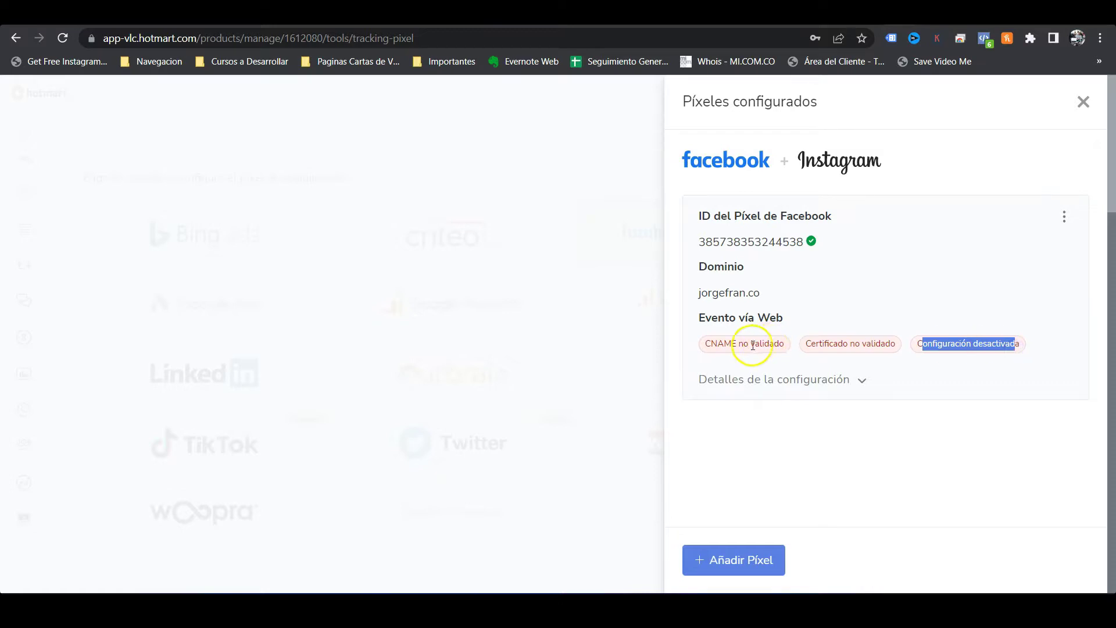
drag(705, 344, 732, 343)
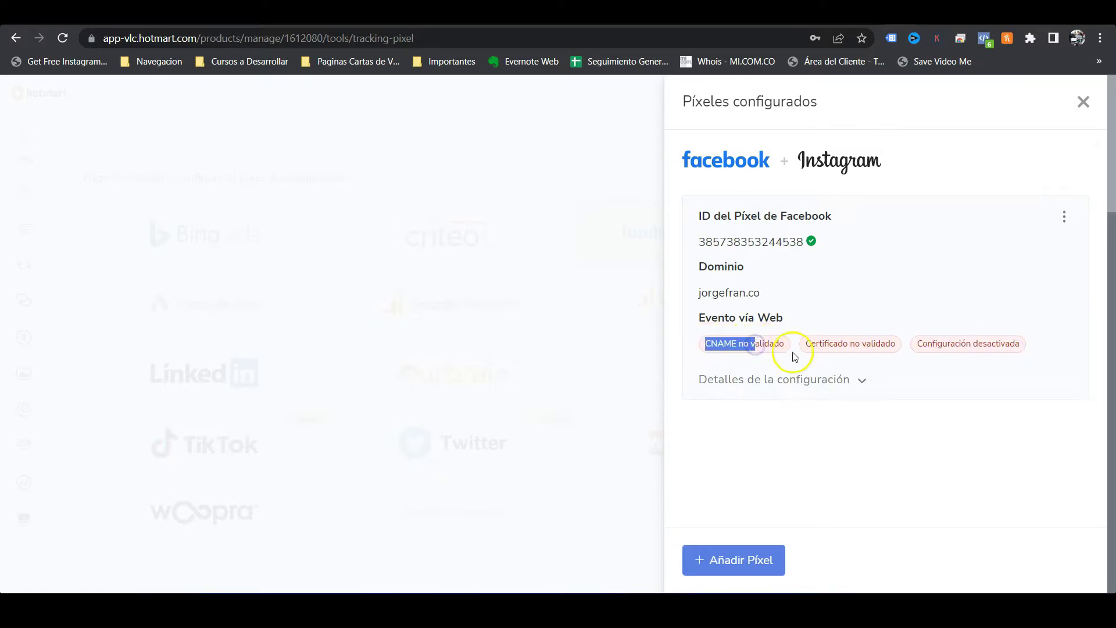
drag(816, 344, 855, 345)
drag(932, 343, 970, 343)
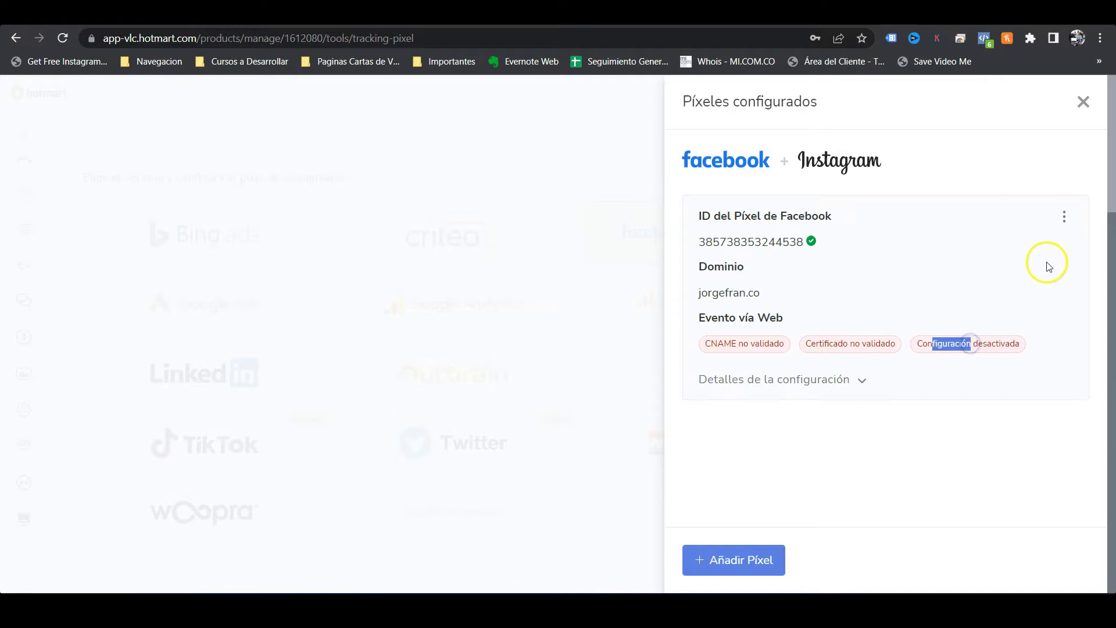
Open the configured Facebook pixel for editing and go to its CNAME and certificate verification instructions
click(1065, 215)
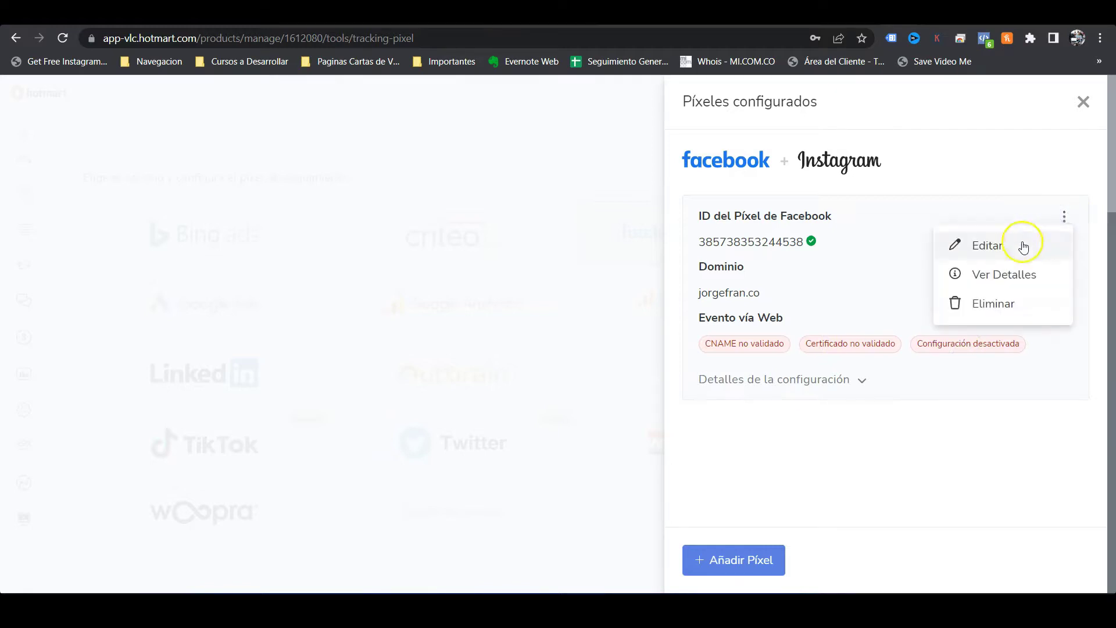
click(985, 245)
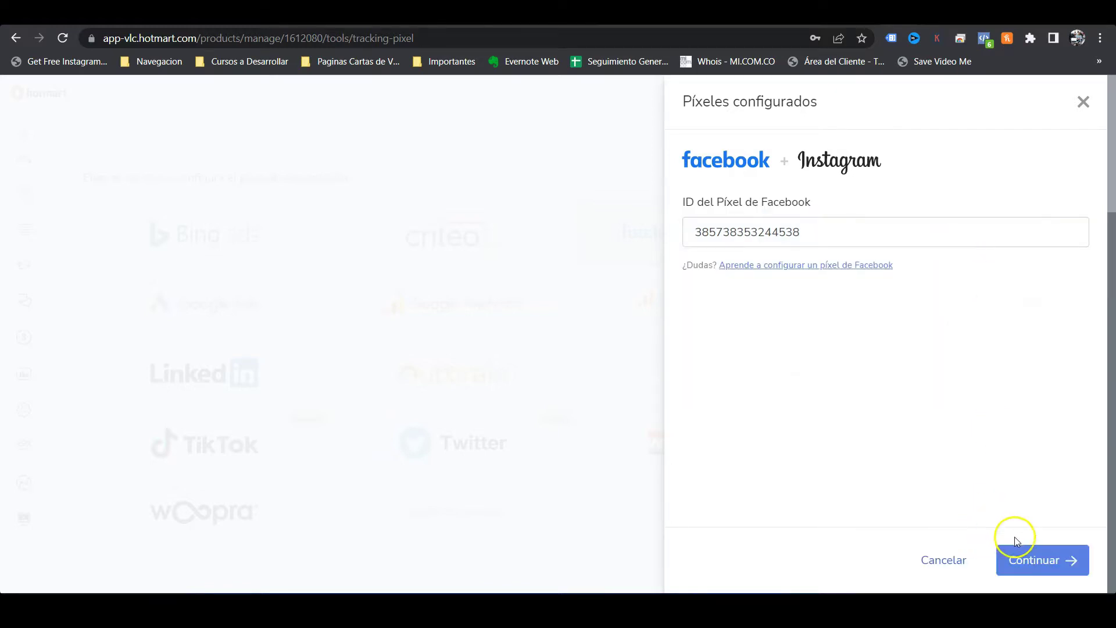
click(1036, 558)
click(1036, 560)
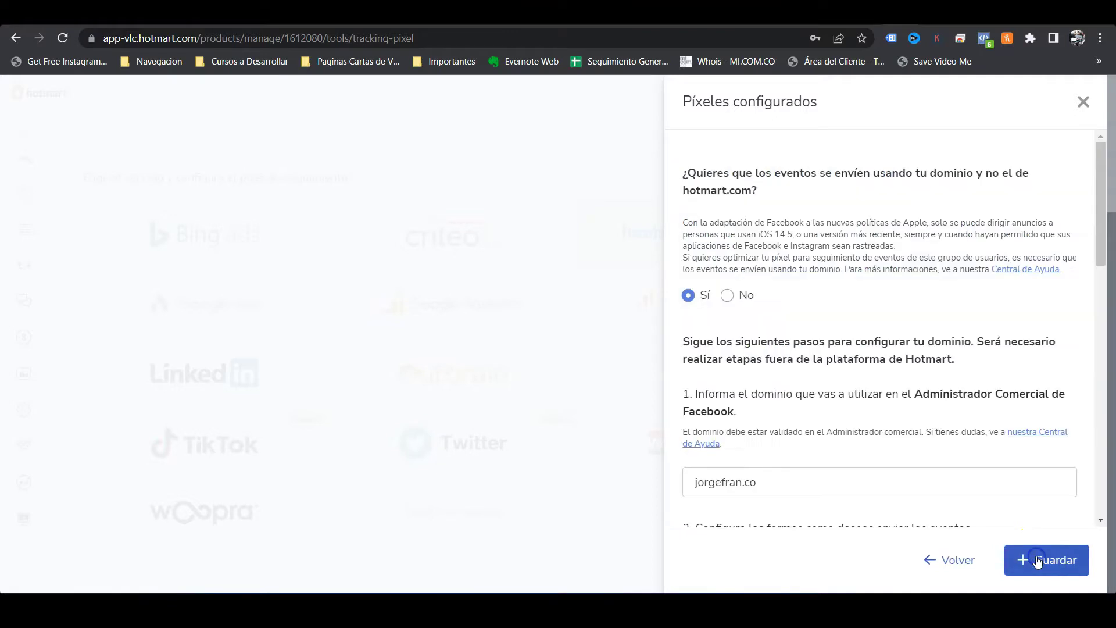
scroll(837, 269, down, 8)
scroll(846, 295, down, 3)
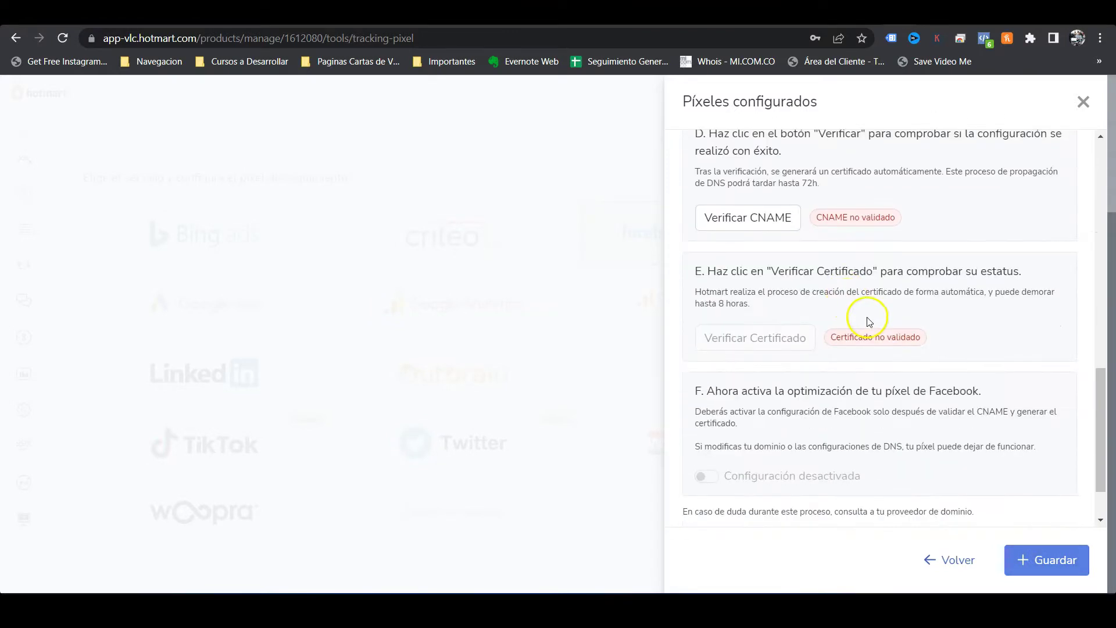
Run the CNAME verification for the Facebook pixel's domain, review the certificate and activation sections, and close the configured pixels panel
click(738, 226)
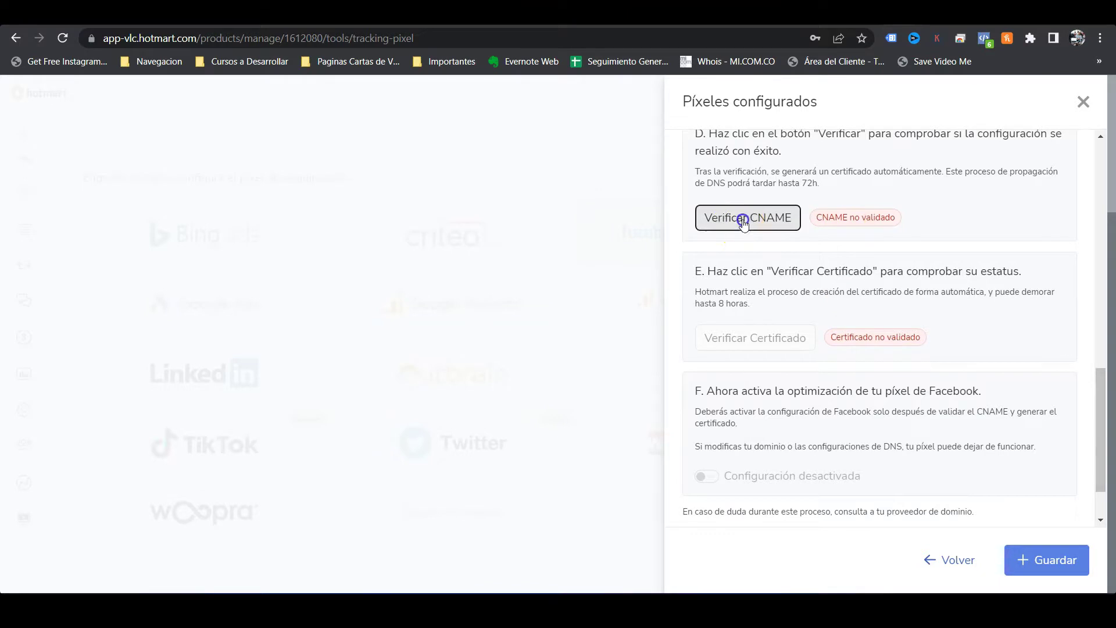
scroll(746, 365, down, 1)
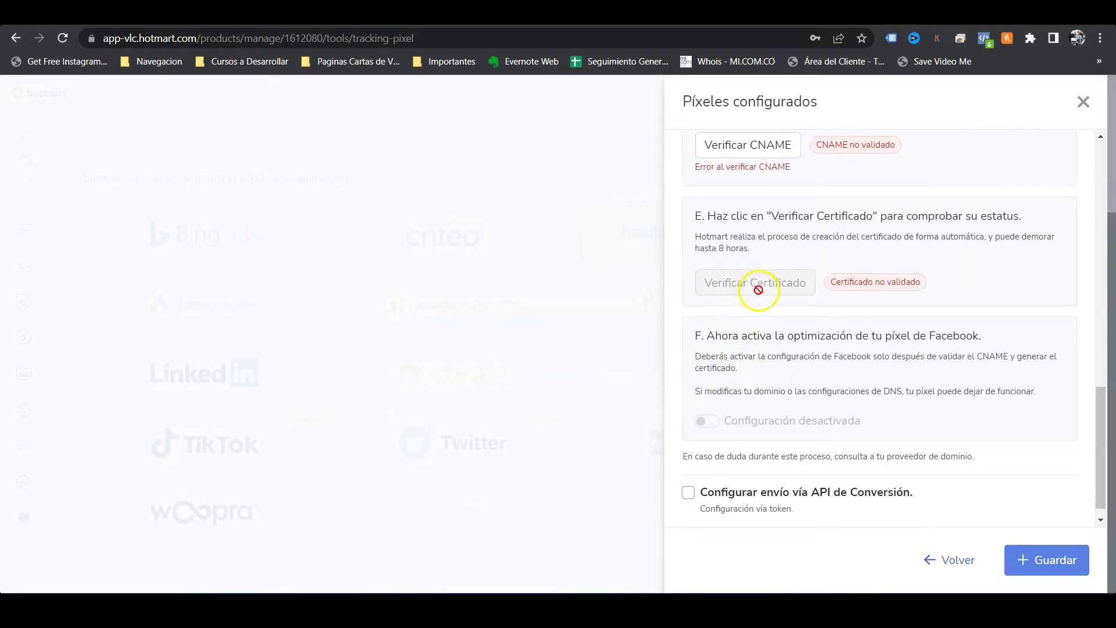
scroll(757, 288, down, 1)
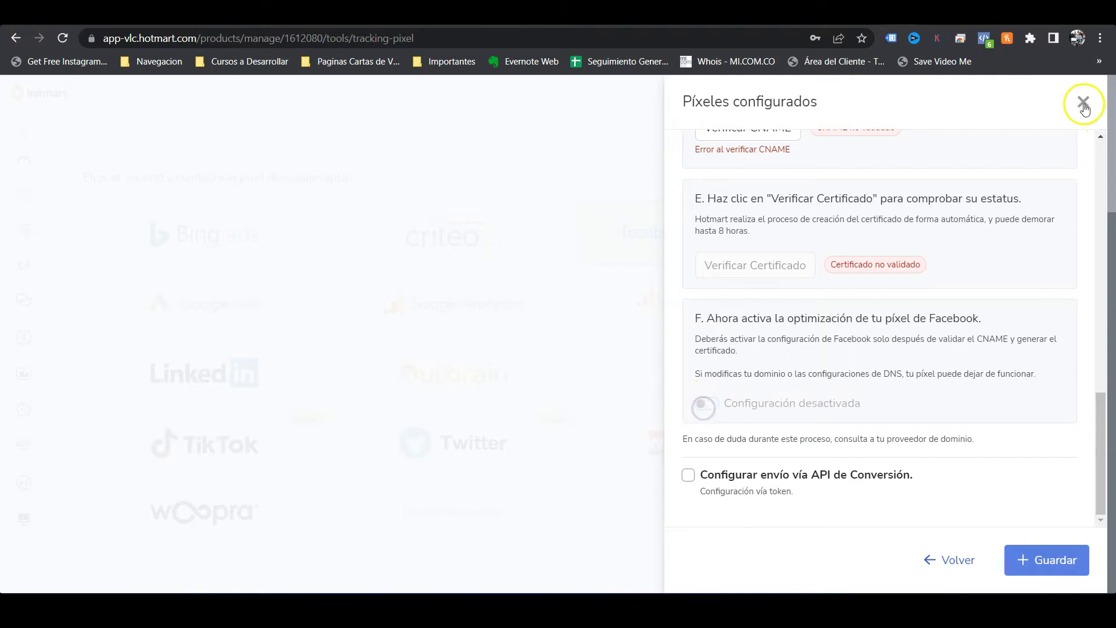
click(1082, 103)
scroll(857, 335, up, 1)
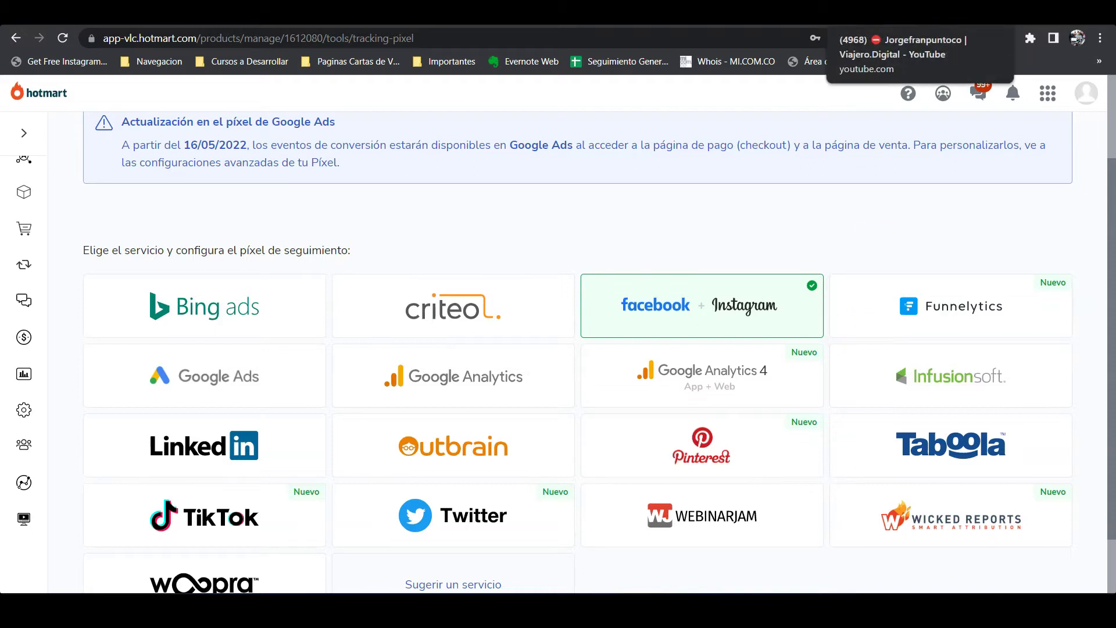
Switch to the Viajero.Digital YouTube channel page and highlight the channel name
click(855, 18)
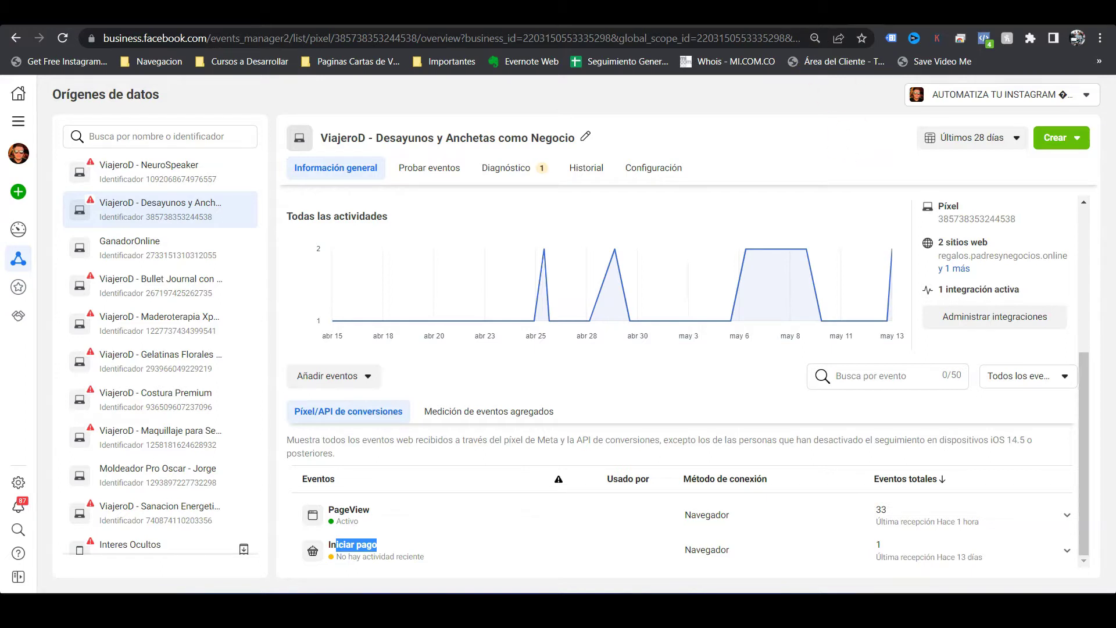
click(866, 17)
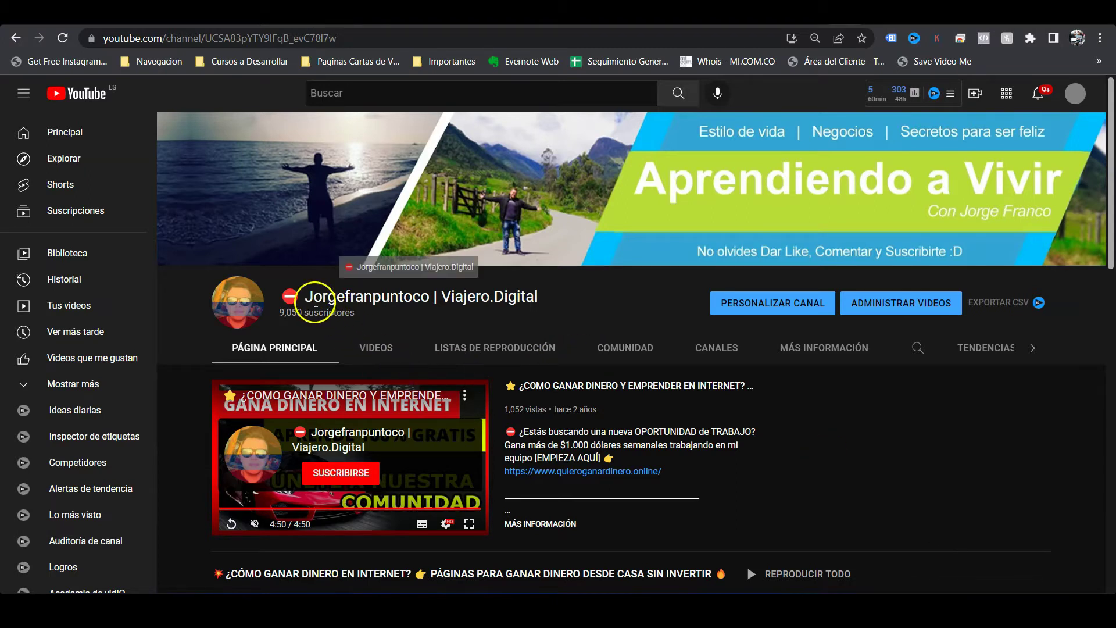
drag(311, 297, 492, 297)
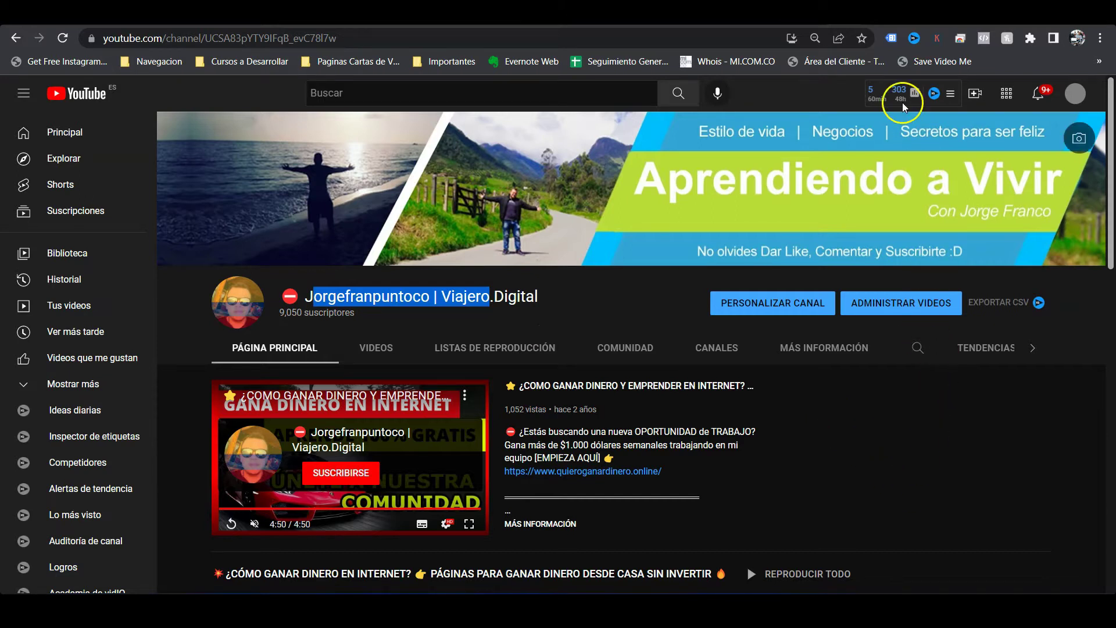
Look through the viajero.digital landing page, return to the YouTube channel page and clear the text highlight
click(1034, 11)
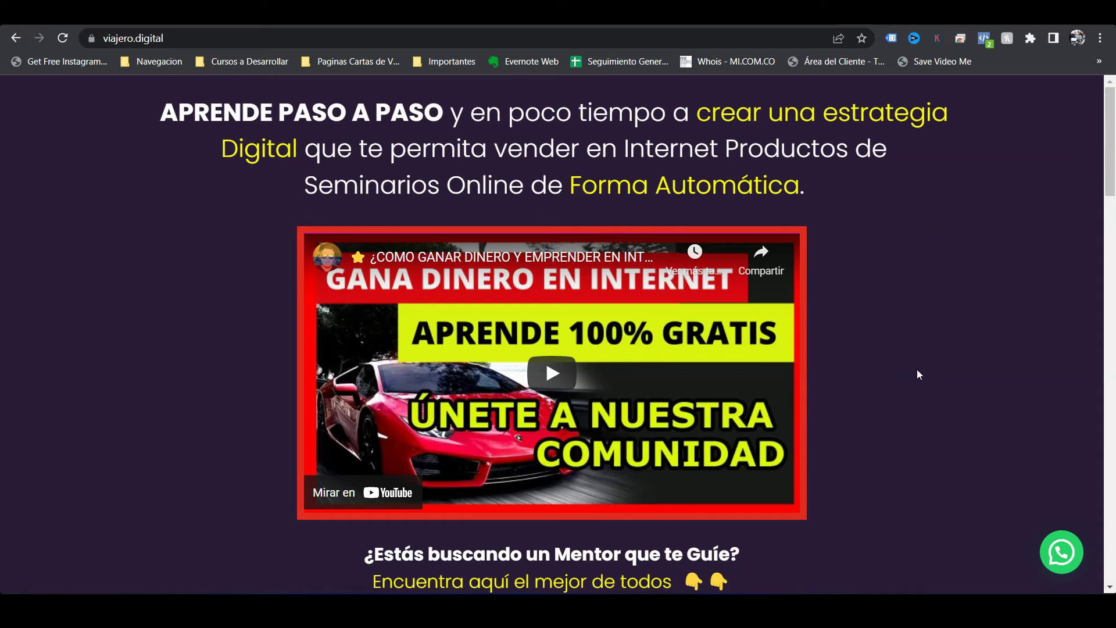
scroll(927, 264, down, 9)
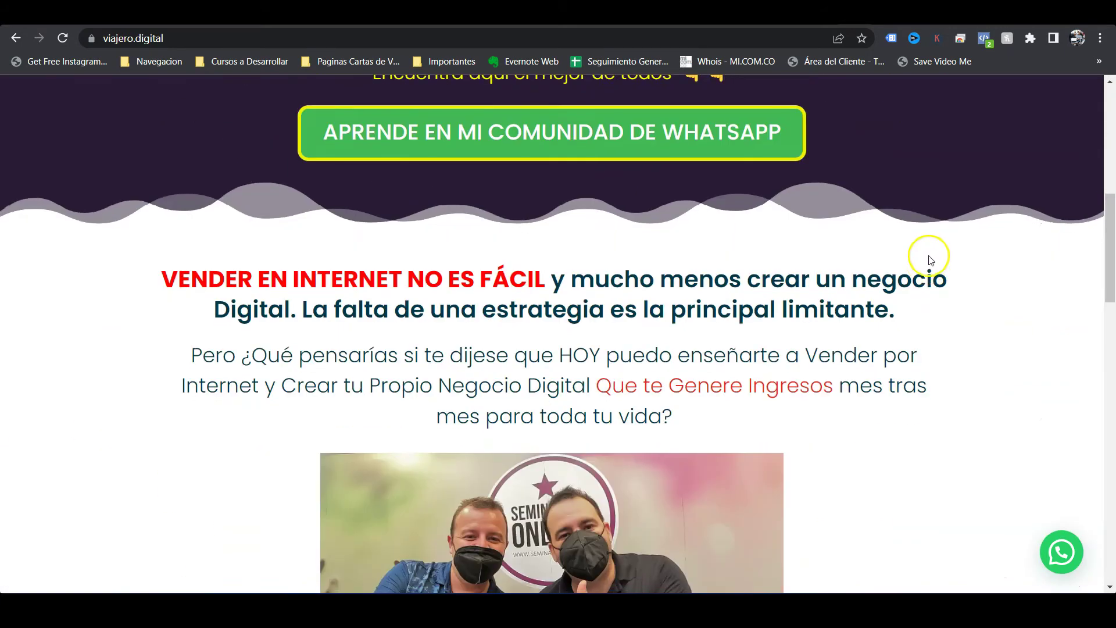
scroll(740, 189, down, 5)
scroll(976, 303, up, 13)
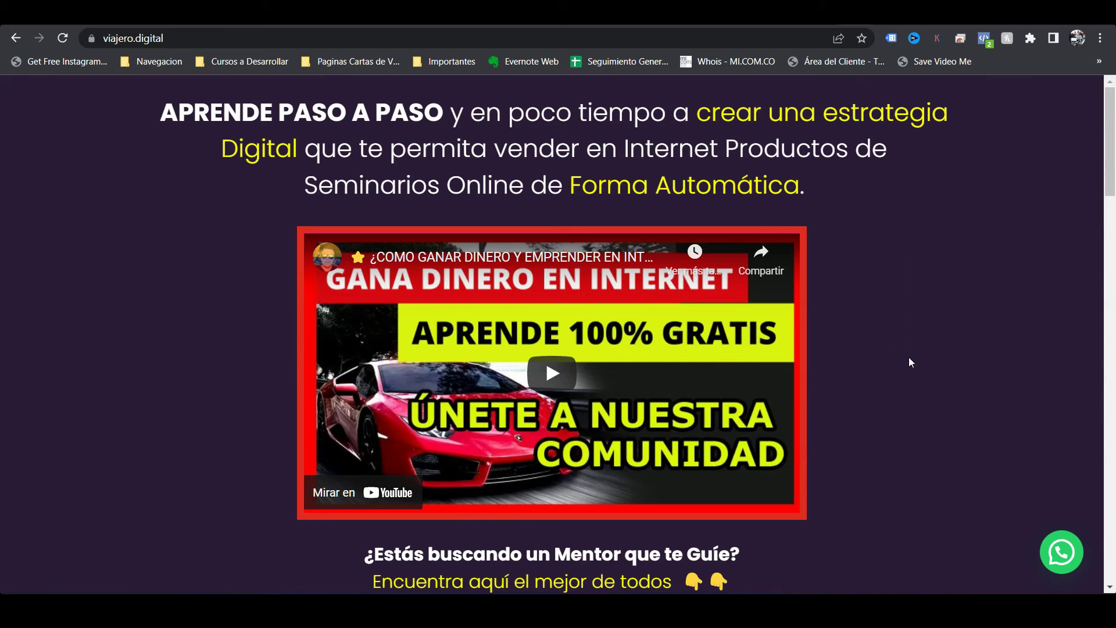
key(ctrl+Tab)
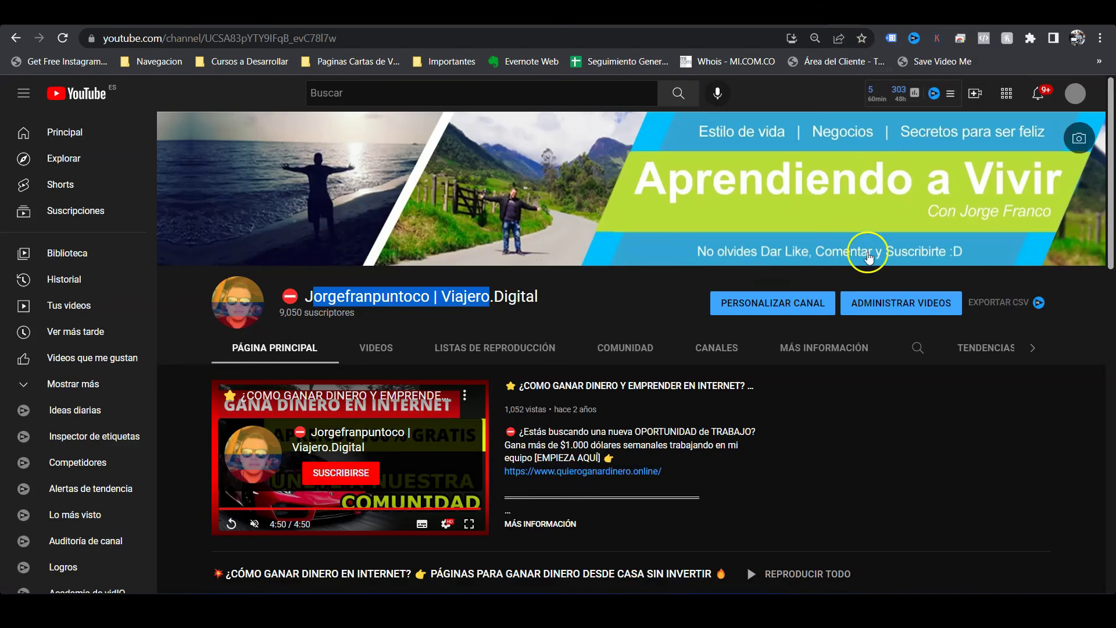
click(963, 458)
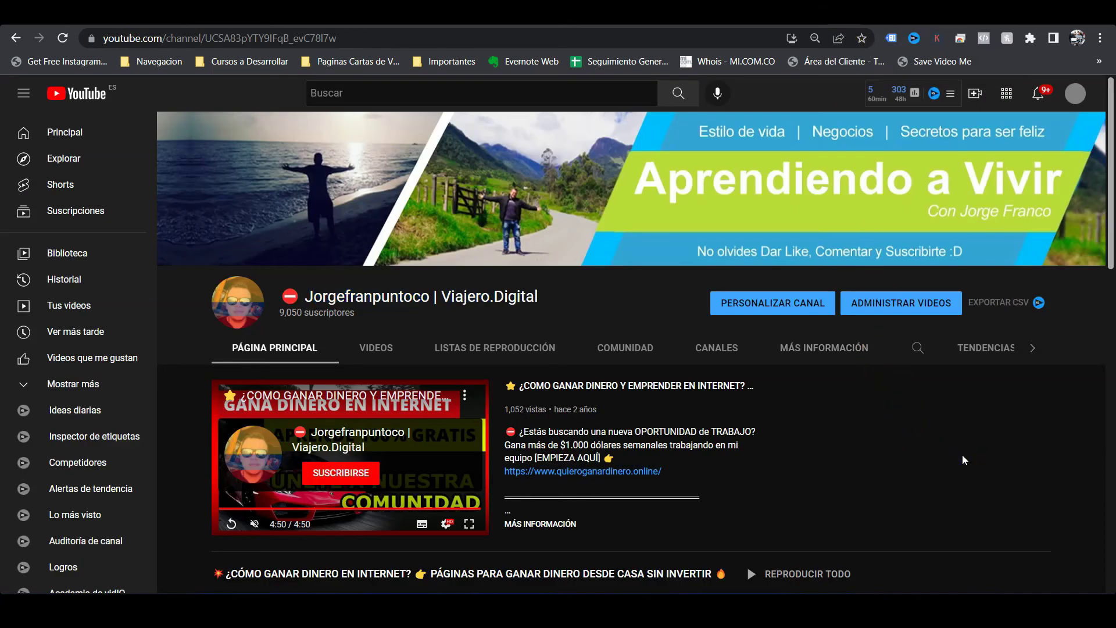